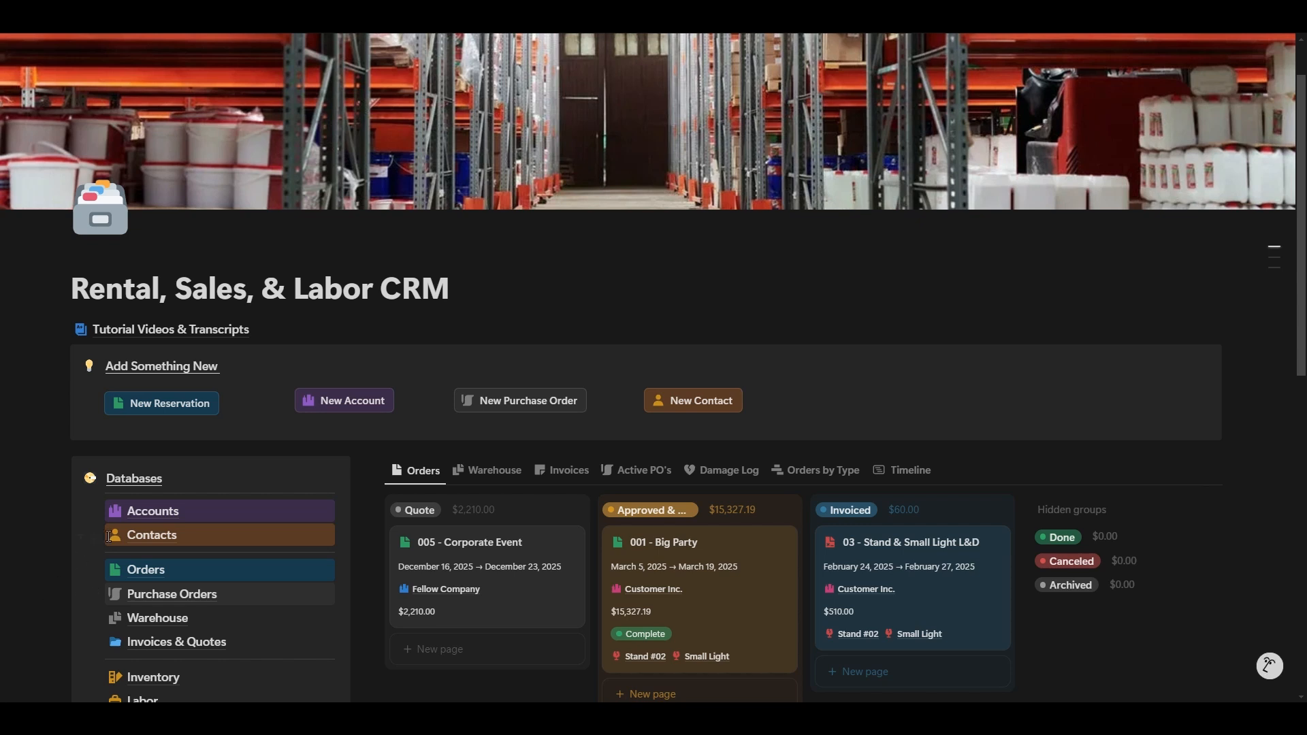
# Step: Create an account in the Accounts database from the New Customer template and expand its hidden properties
pyautogui.click(146, 510)
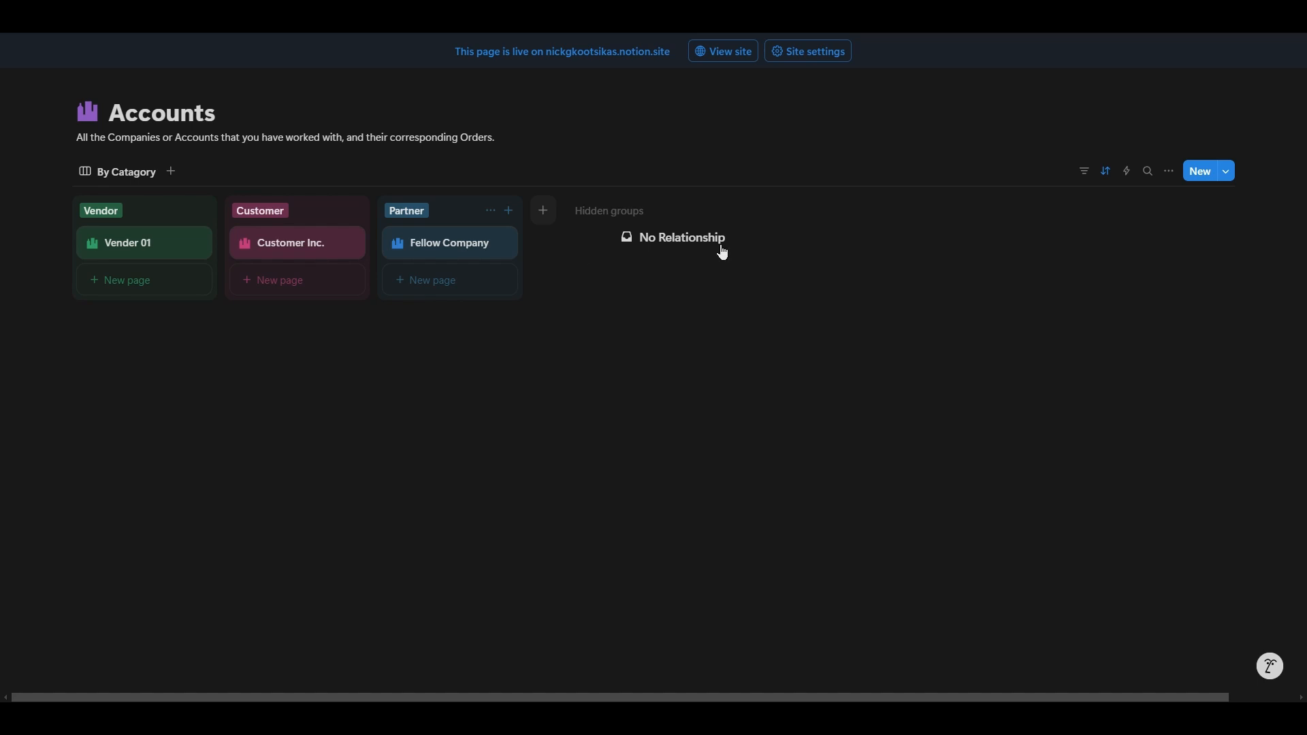
pyautogui.click(1228, 175)
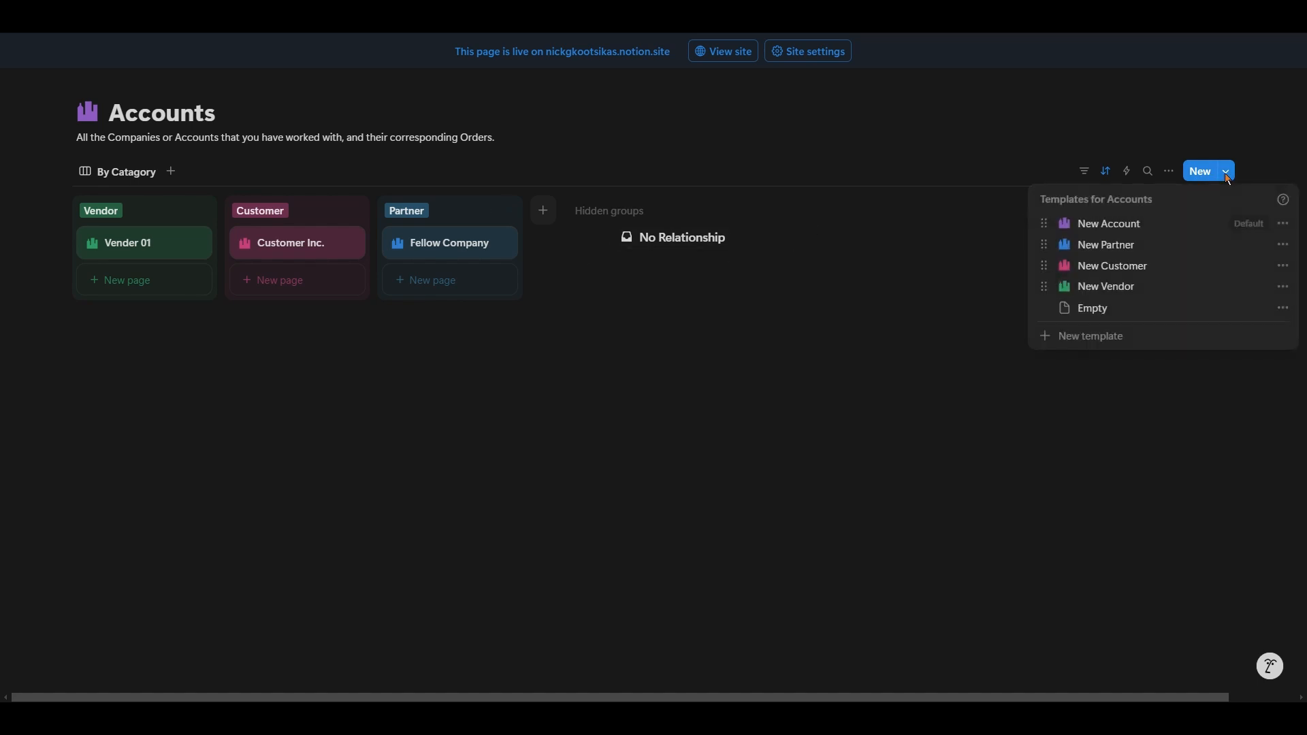
pyautogui.click(1152, 265)
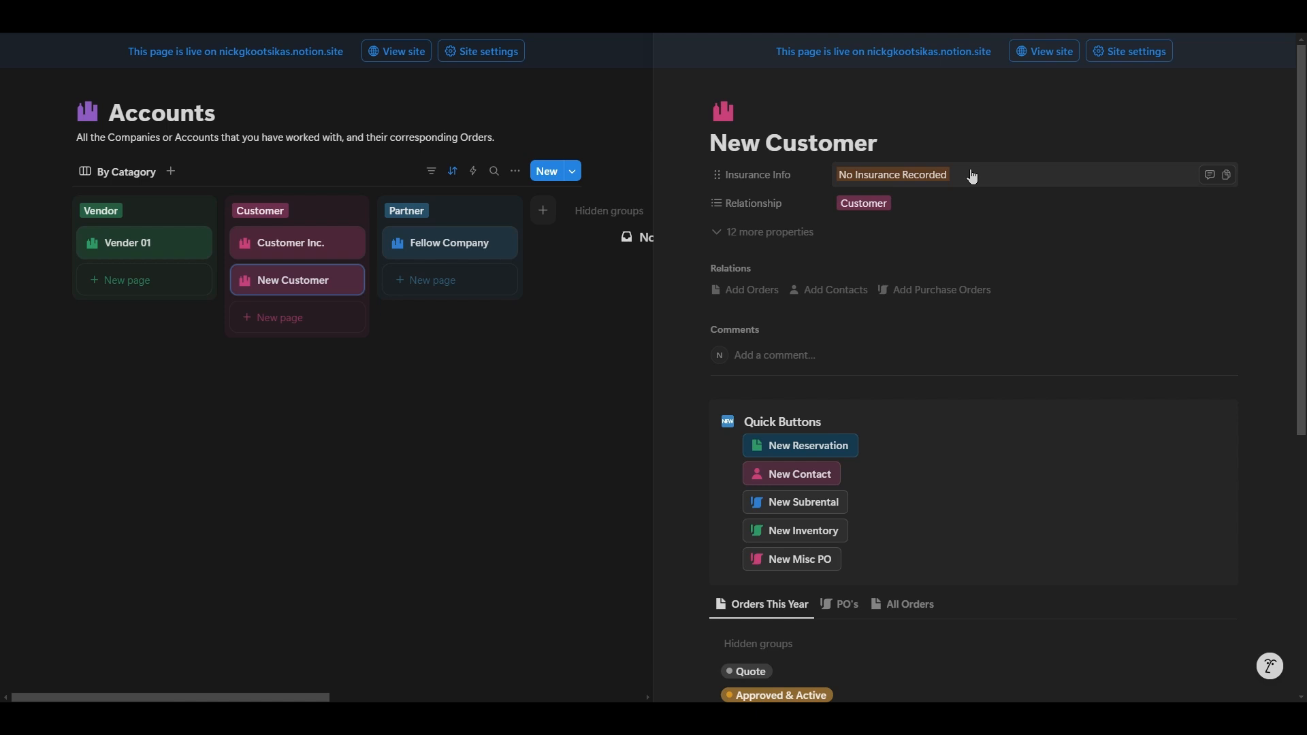
pyautogui.click(796, 232)
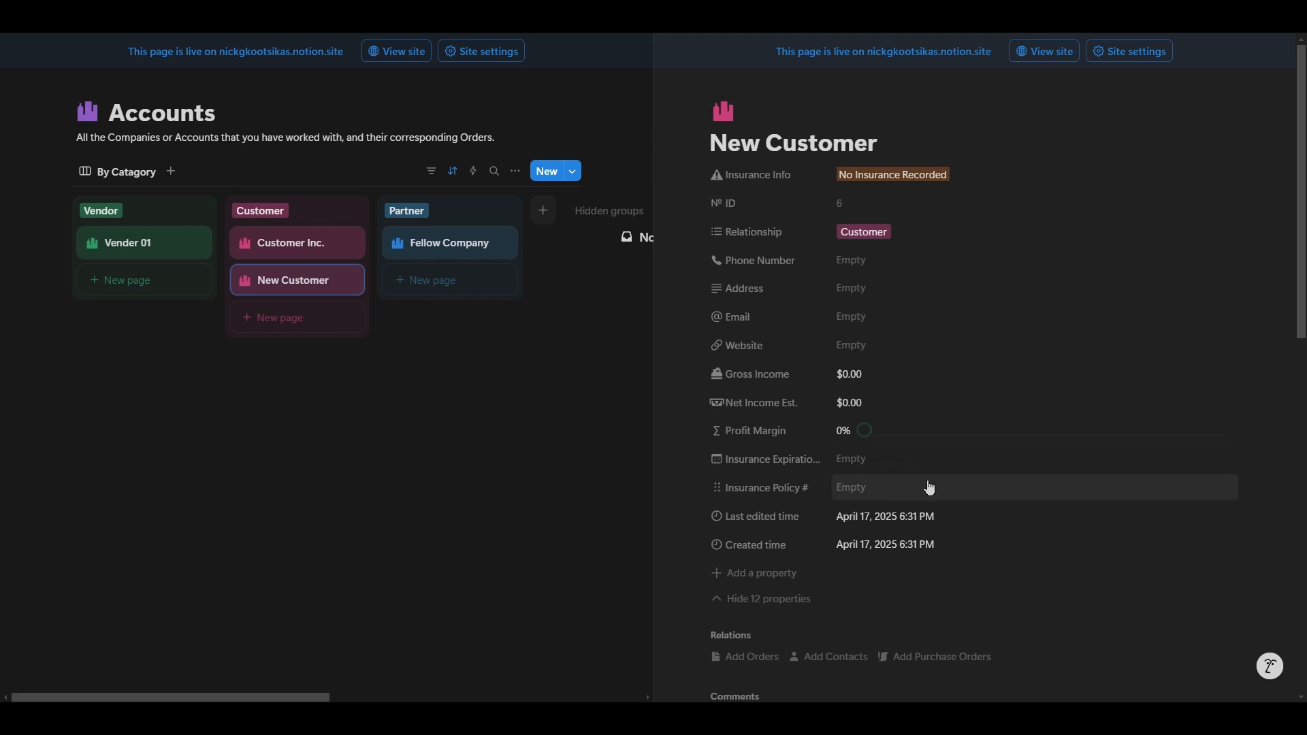
# Step: Check the Insurance Info formula without changing it, and rename the new customer account as "Really Good Customer"
pyautogui.click(983, 182)
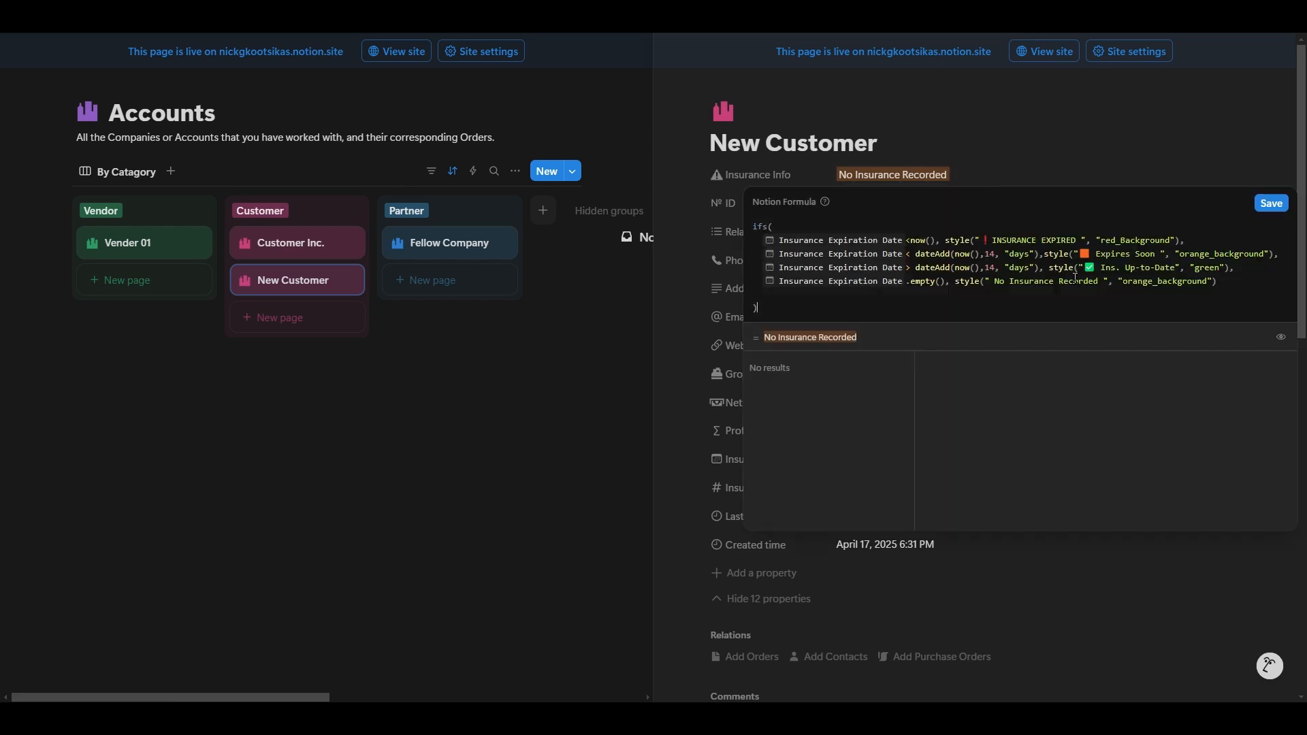
pyautogui.click(1049, 158)
pyautogui.tripleClick(836, 140)
pyautogui.write('Really Good Customer')
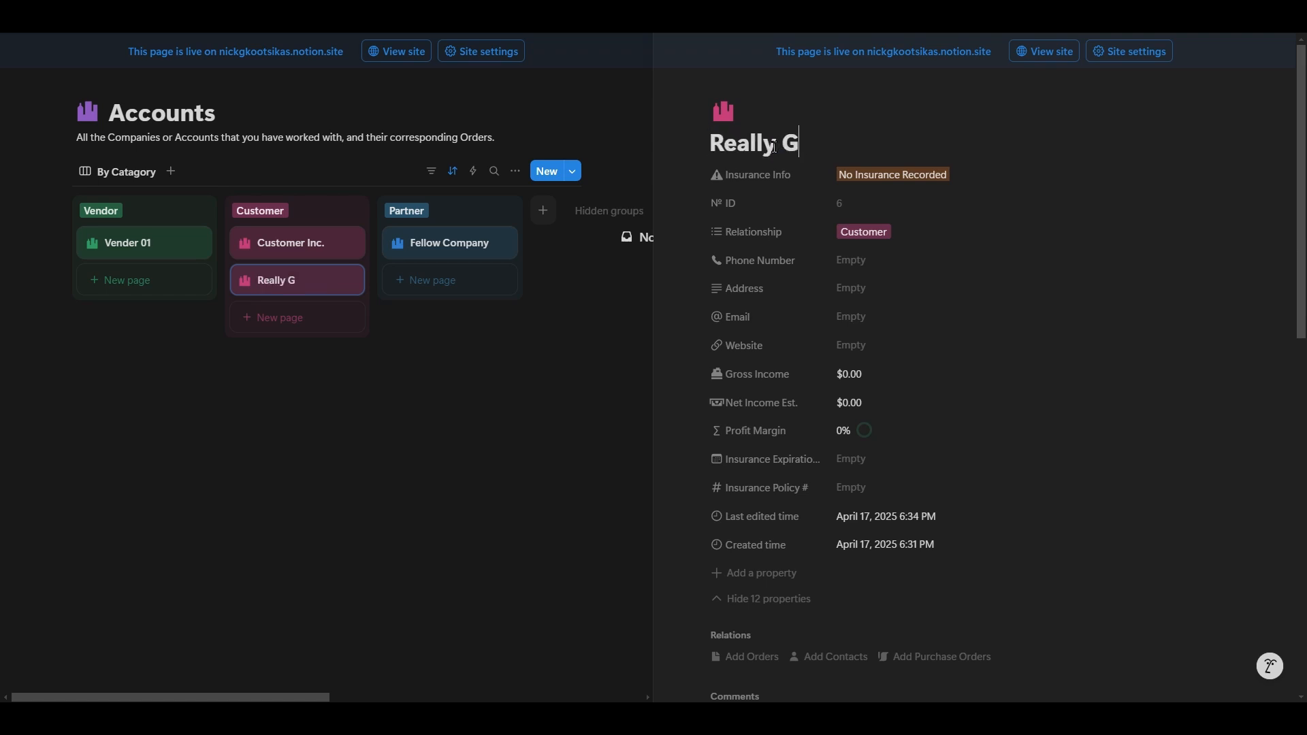
# Step: Fill in the account's phone number, address and email, and set its website to website.com
pyautogui.click(871, 259)
pyautogui.write('555-555-5505')
pyautogui.press('Tab')
pyautogui.write('123 Address Street, ST 12345')
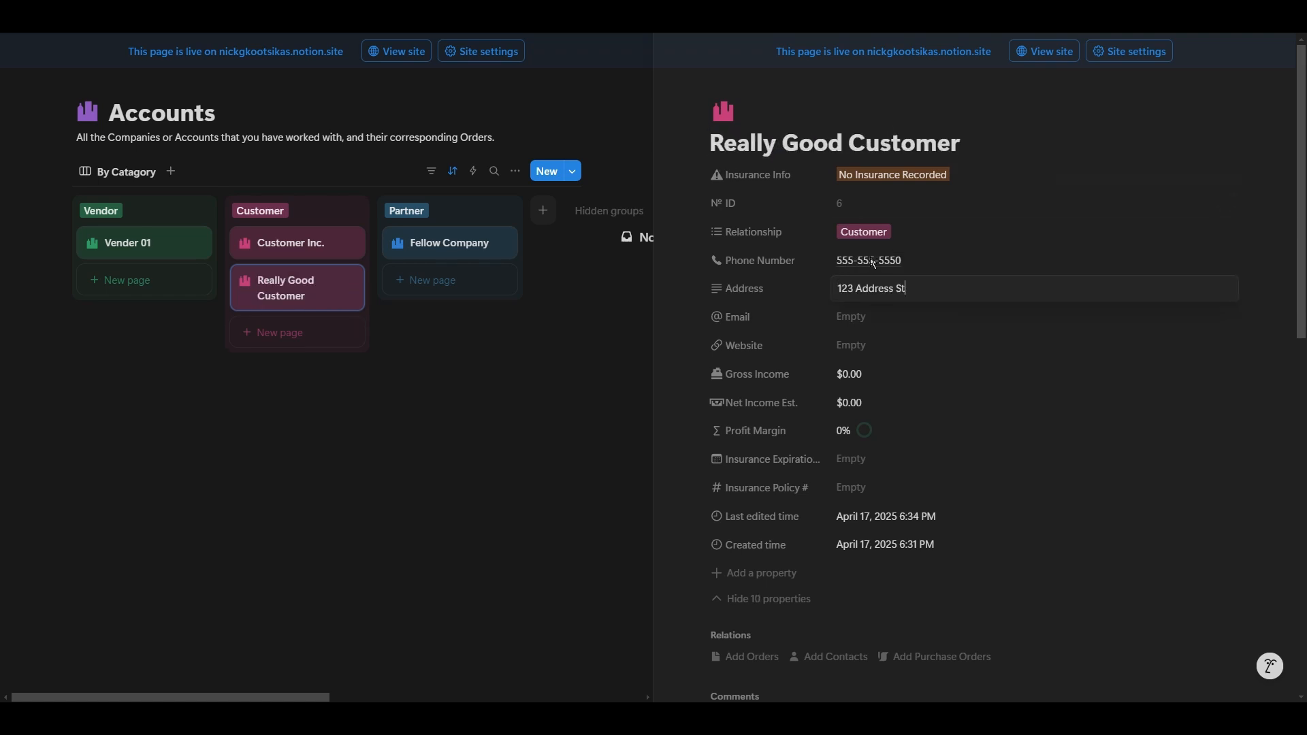
pyautogui.press('Tab')
pyautogui.write('company@email.com')
pyautogui.press('Tab')
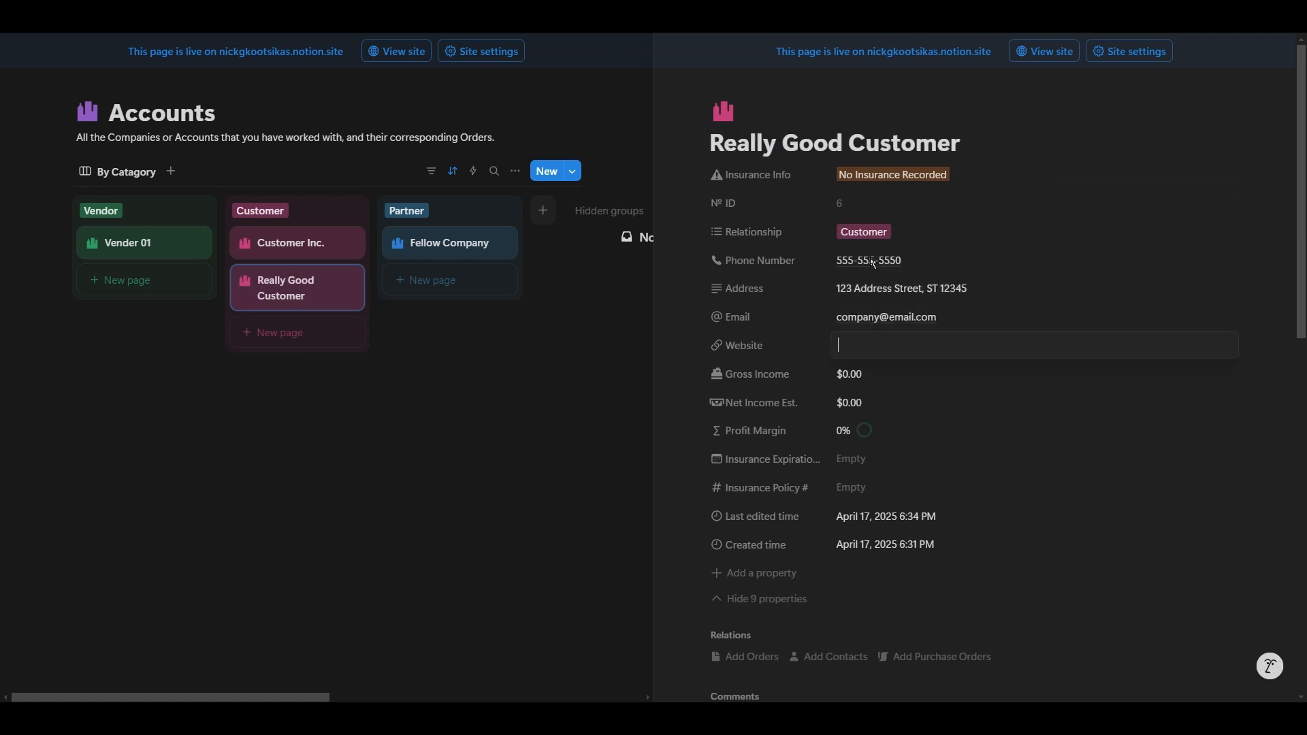
pyautogui.write('website.com')
# Step: Set the account's insurance expiration date to January 21, 2026 and enter the insurance policy number
pyautogui.click(878, 458)
pyautogui.click(996, 143)
pyautogui.click(996, 143)
pyautogui.click(996, 143)
pyautogui.click(996, 143)
pyautogui.click(925, 261)
pyautogui.click(901, 488)
pyautogui.write('45adsf4algd8ag+41')
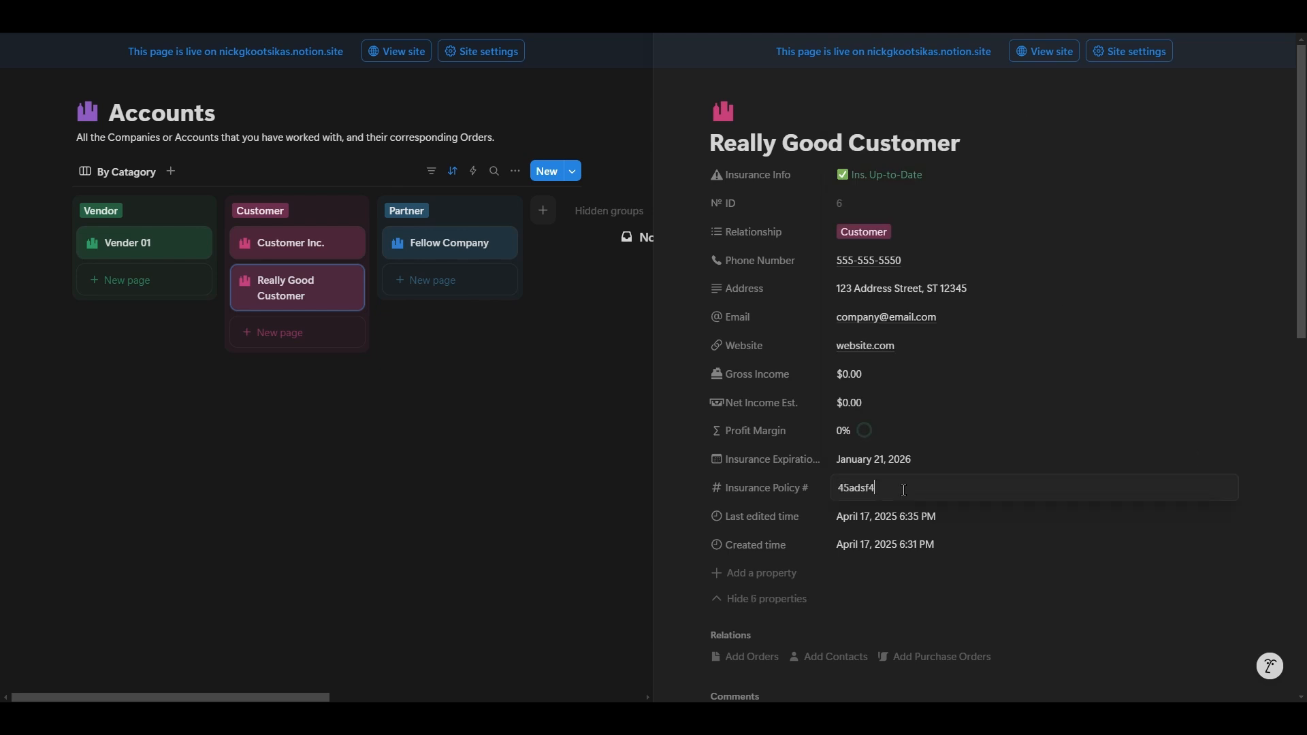
pyautogui.click(938, 678)
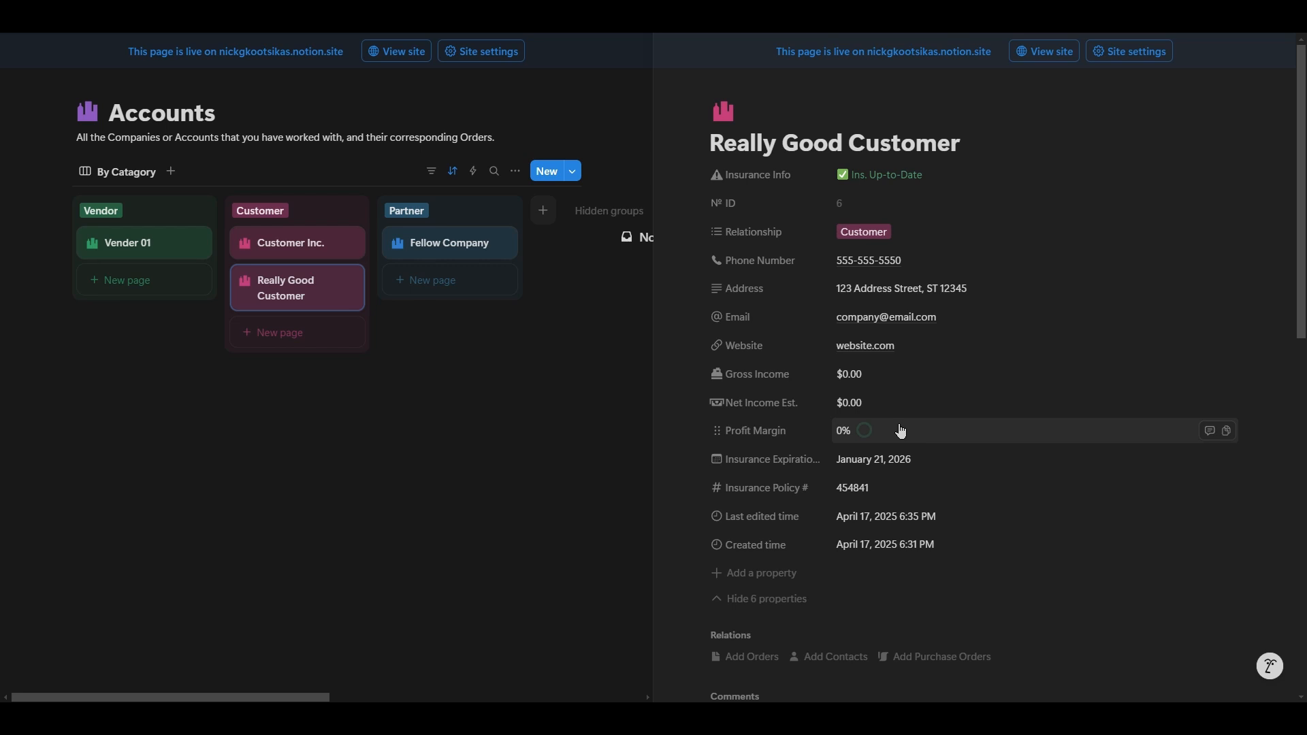
# Step: Examine the customer account's quick buttons, its Orders This Year, PO's and All Orders views, and its Contacts / People table
pyautogui.scroll(-5, 901, 425)
pyautogui.scroll(-2, 967, 531)
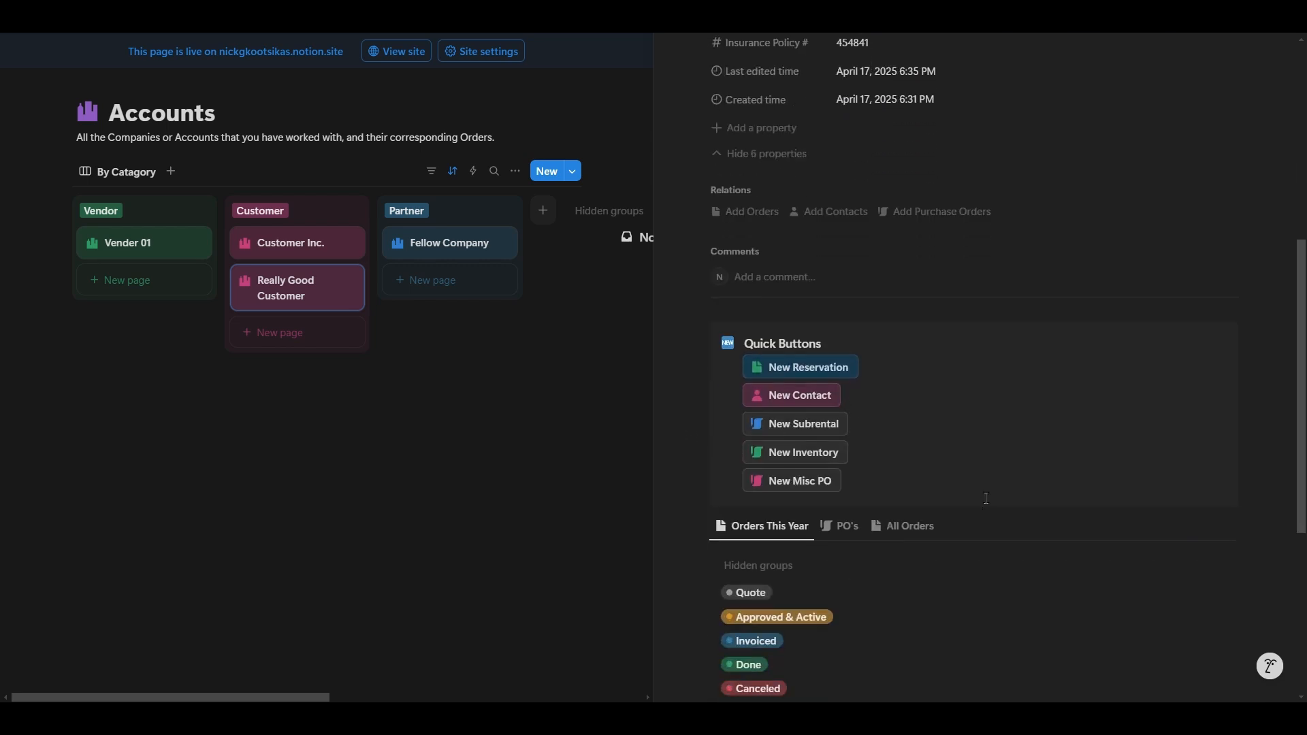
pyautogui.scroll(-1, 986, 498)
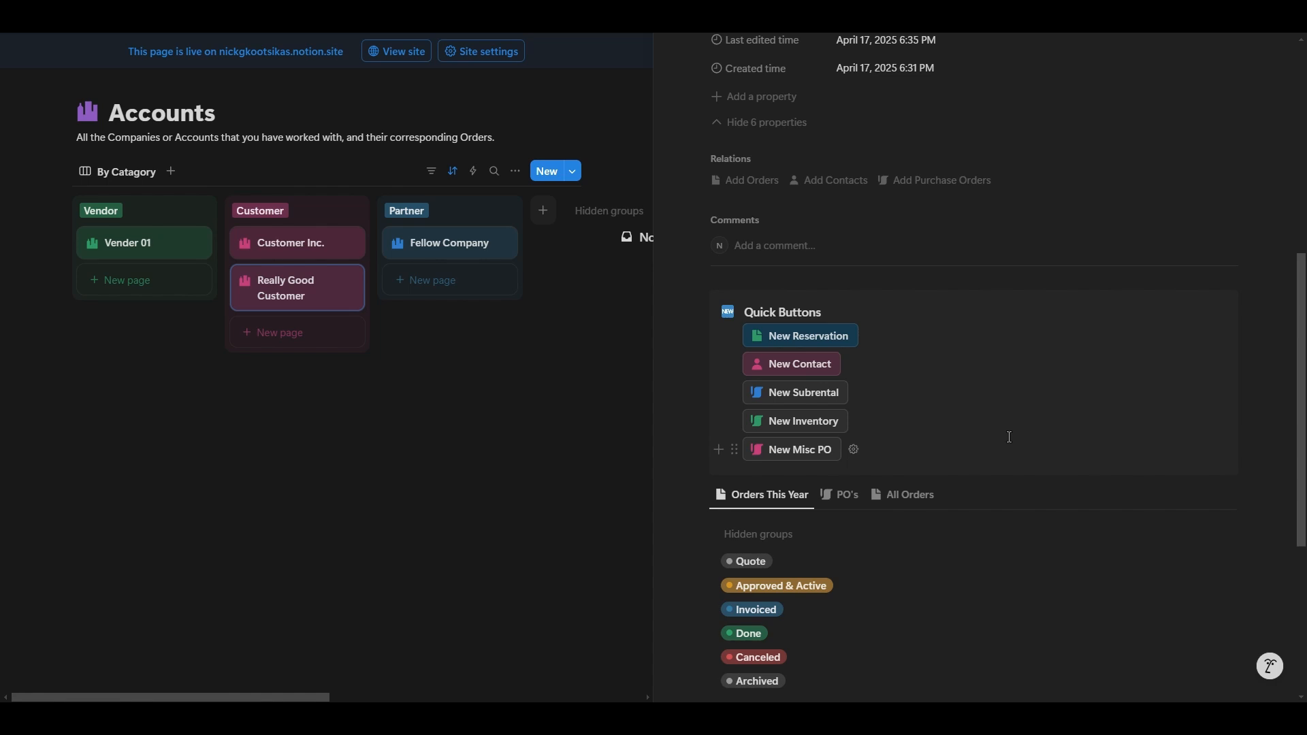
pyautogui.scroll(-3, 1009, 437)
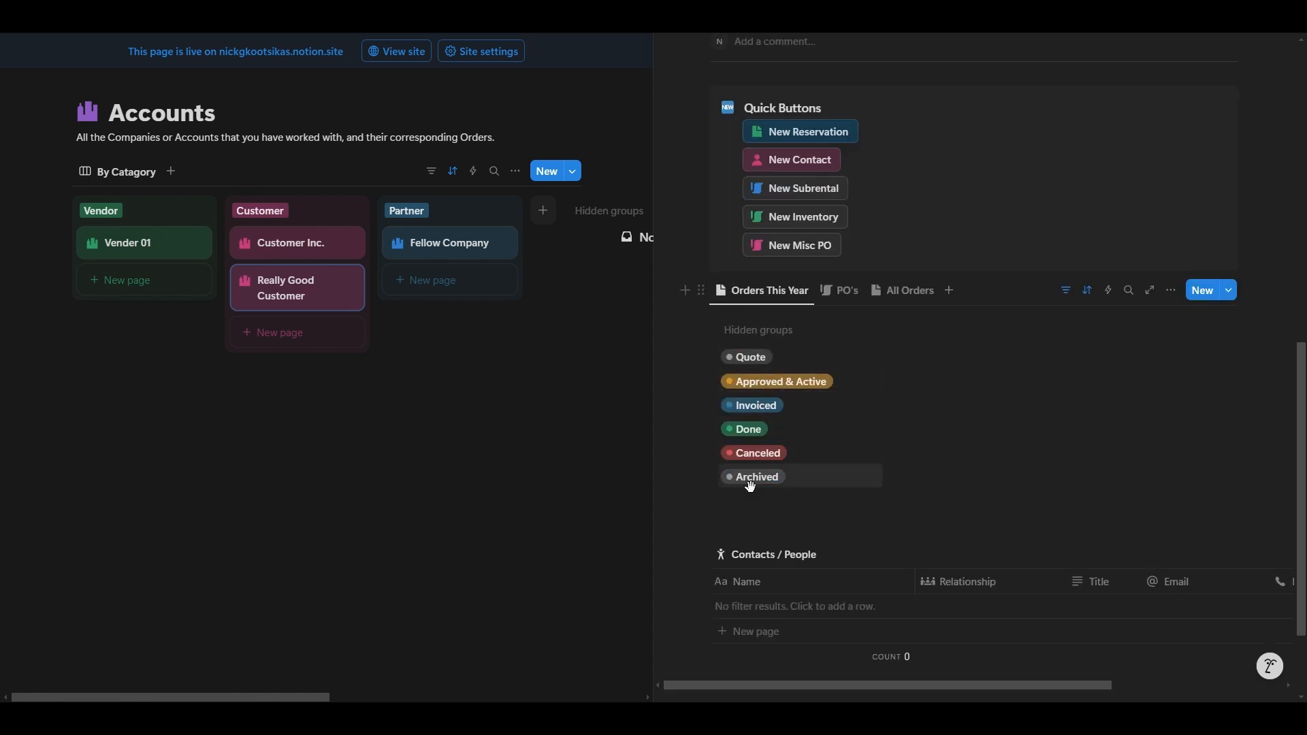
pyautogui.click(842, 291)
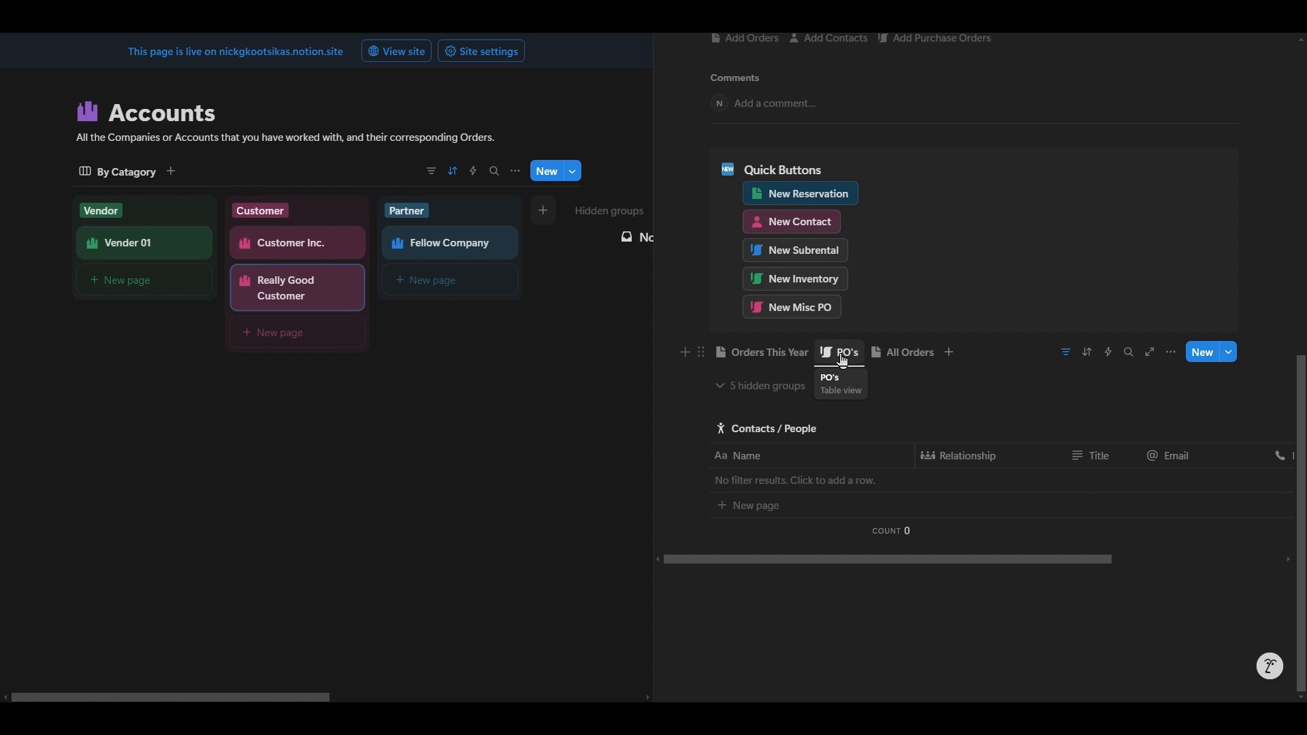
pyautogui.click(907, 359)
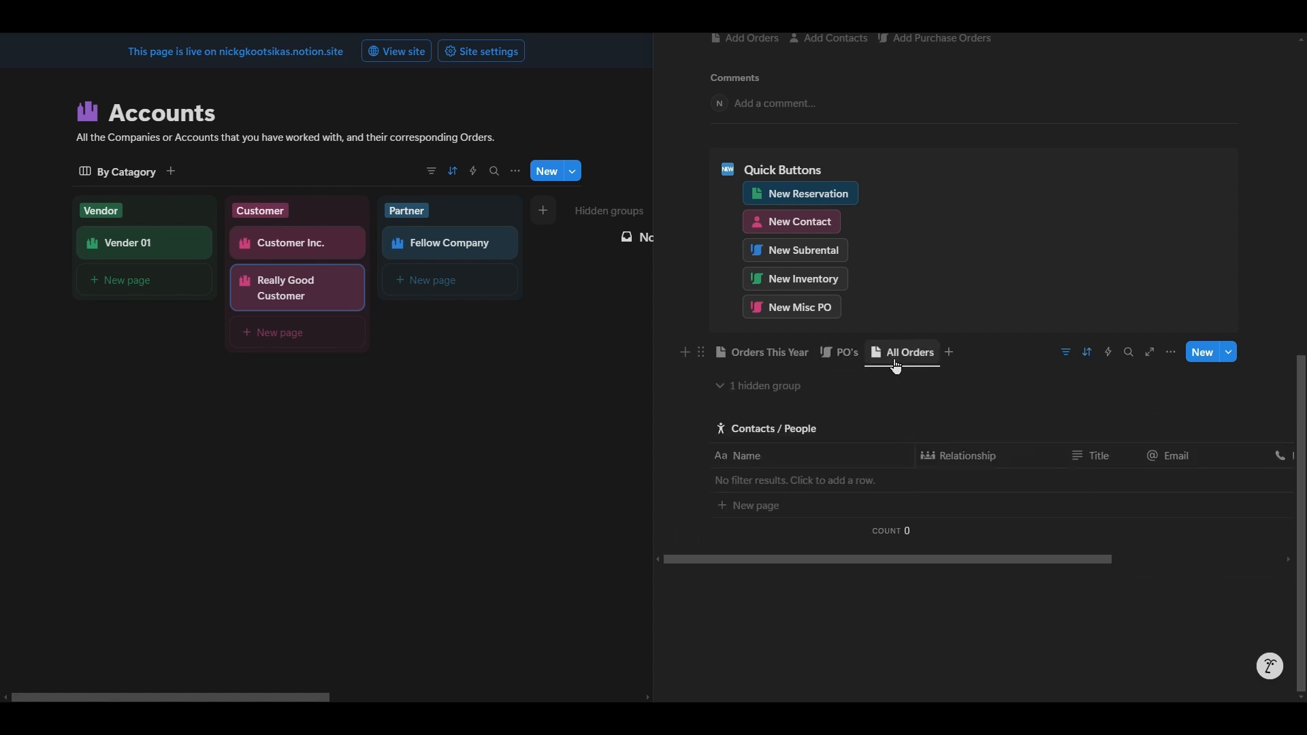
pyautogui.click(774, 356)
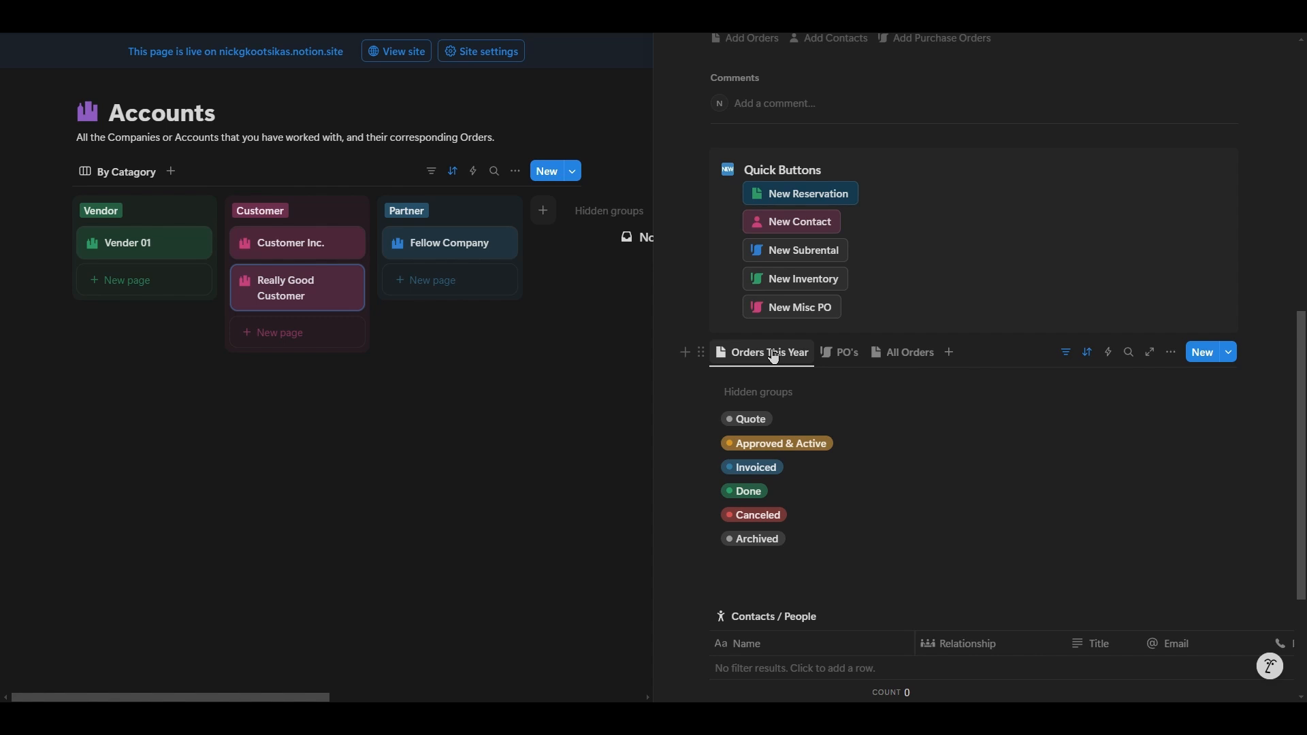
pyautogui.scroll(-3, 774, 355)
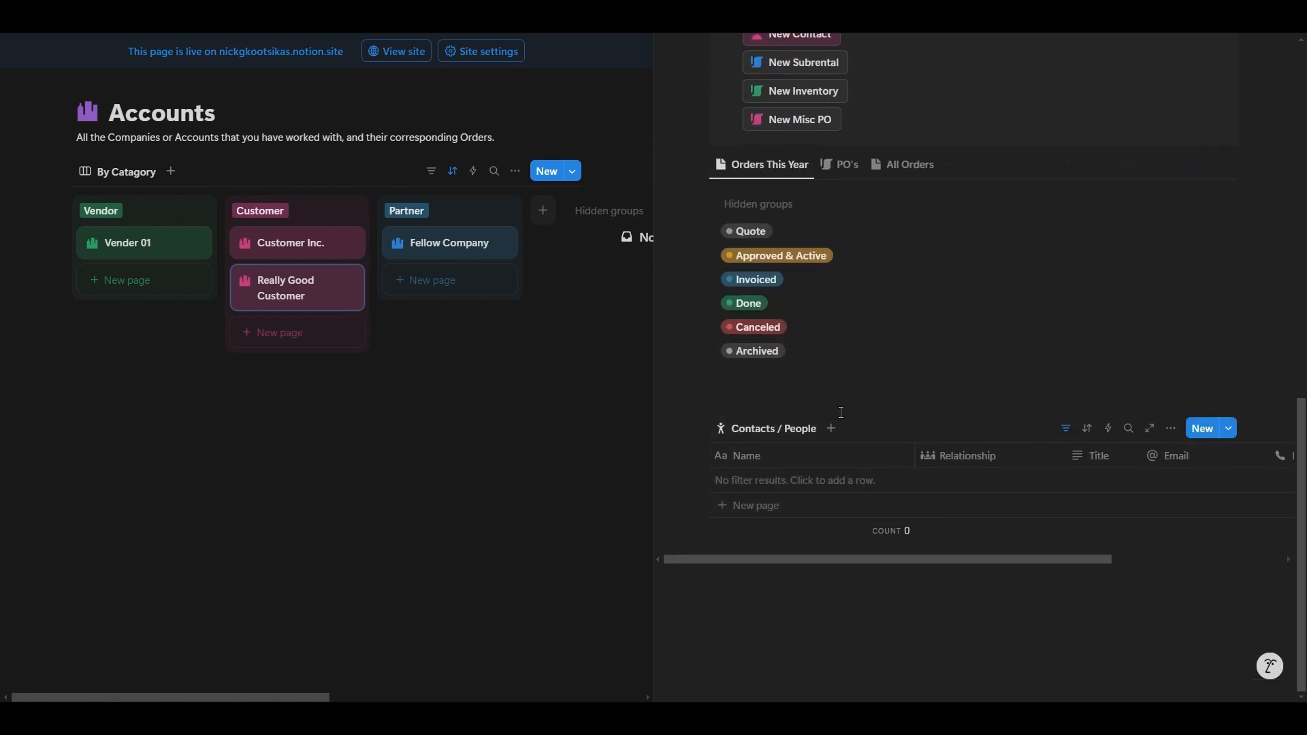
pyautogui.scroll(5, 841, 412)
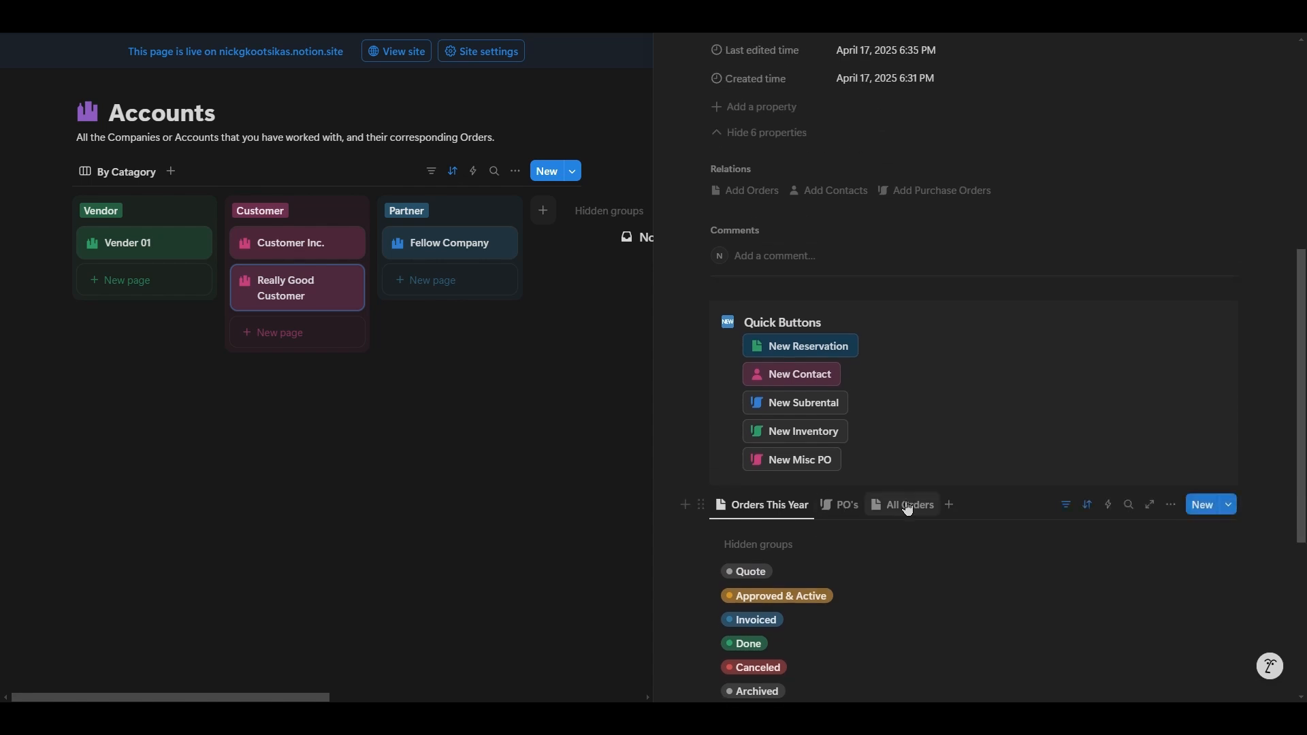
pyautogui.scroll(7, 981, 446)
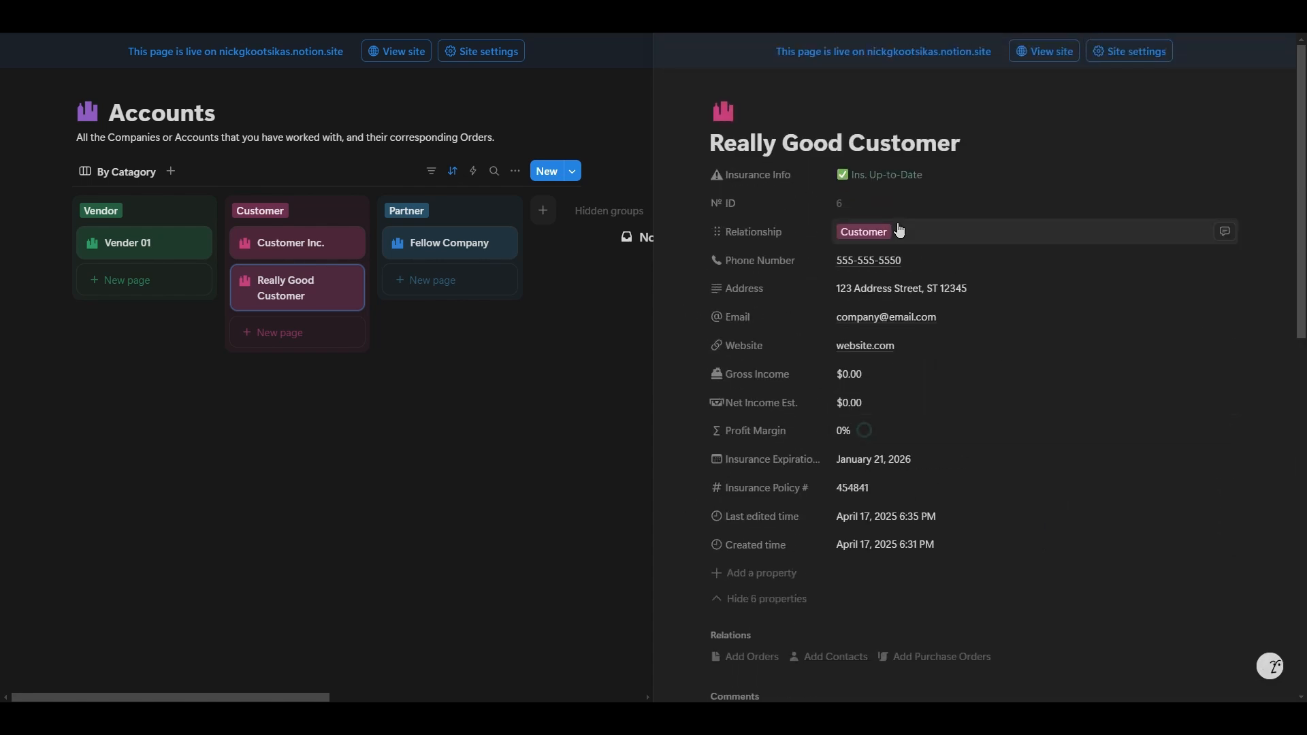
# Step: Return to the Rental, Sales, & Labor CRM dashboard and open the Contacts database
pyautogui.click(341, 17)
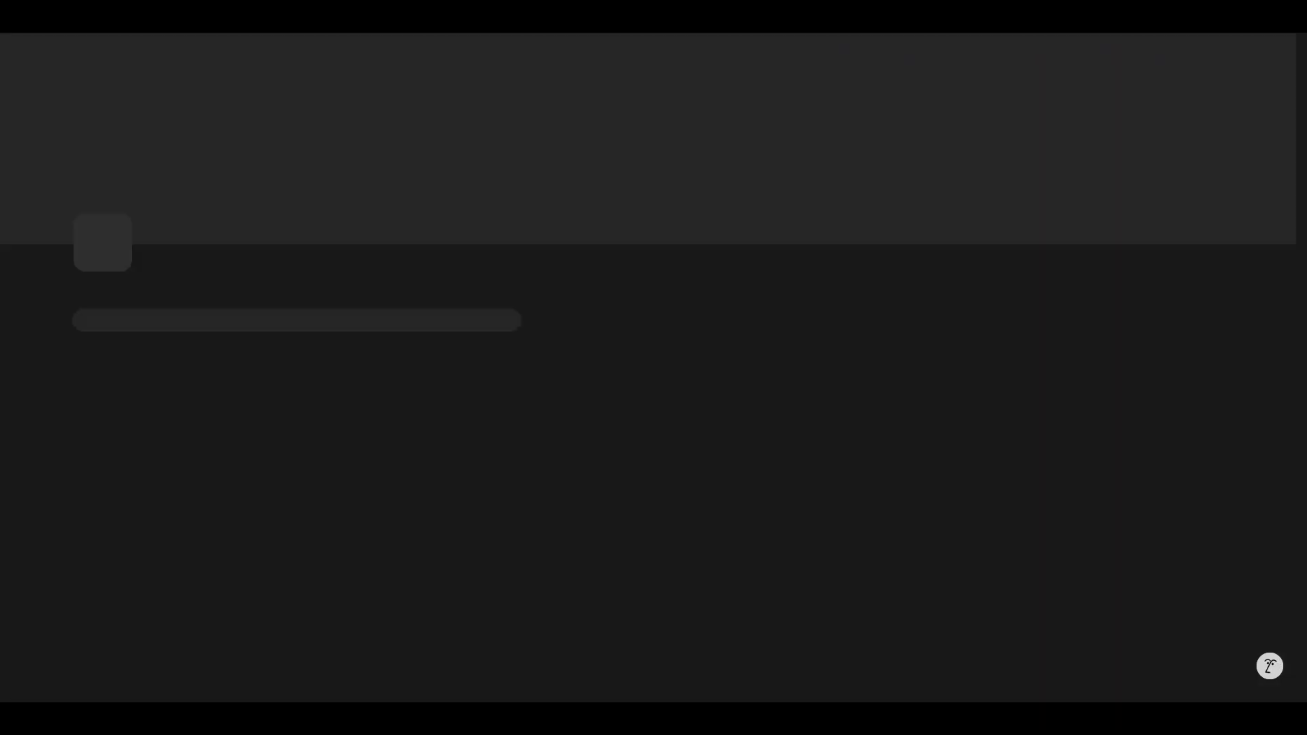
pyautogui.scroll(-2, 369, 251)
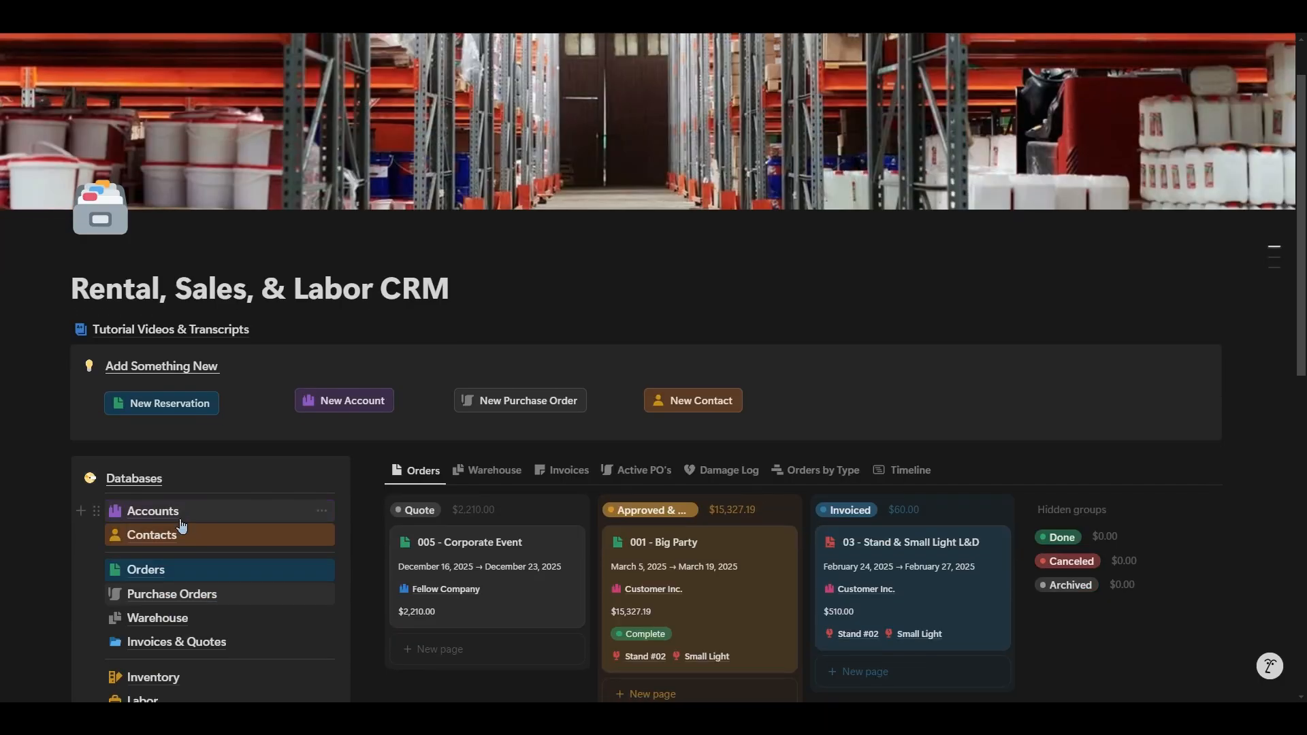
pyautogui.click(180, 535)
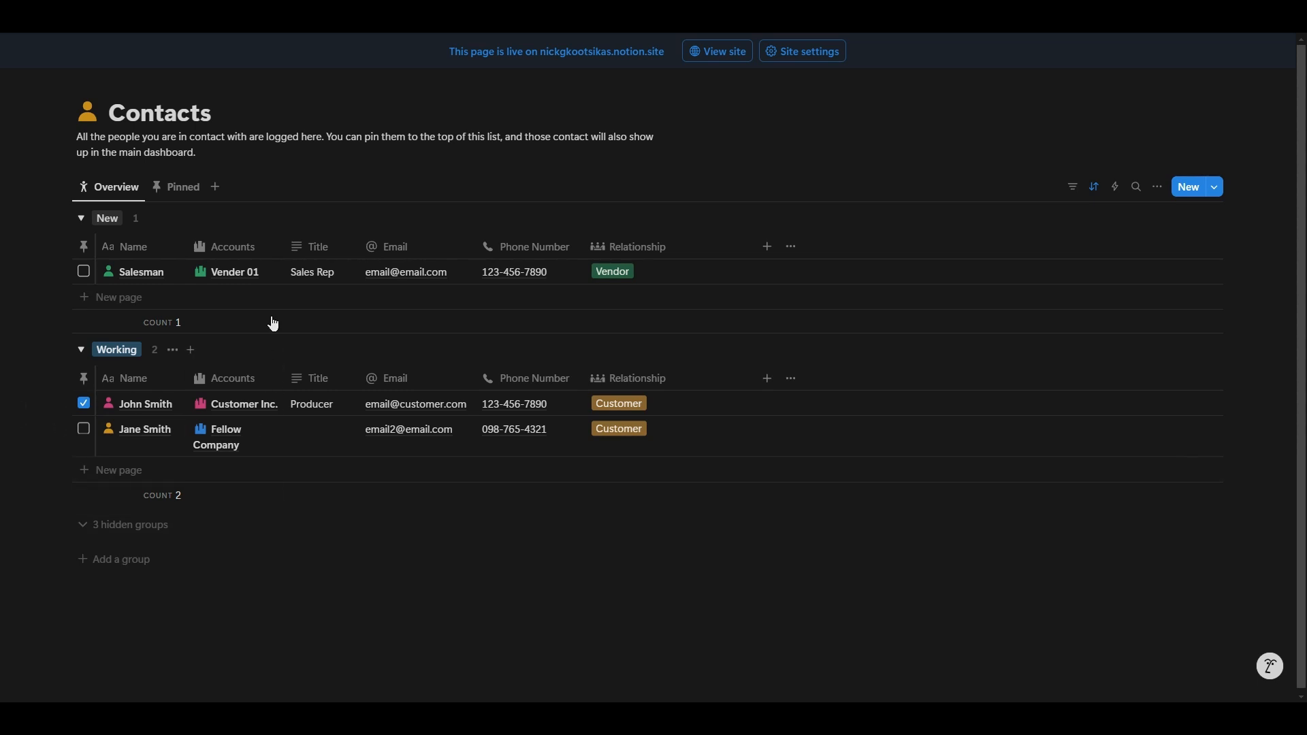
# Step: Review the pinned contacts, and expand the hidden status groups in the contacts Overview to examine them
pyautogui.click(180, 191)
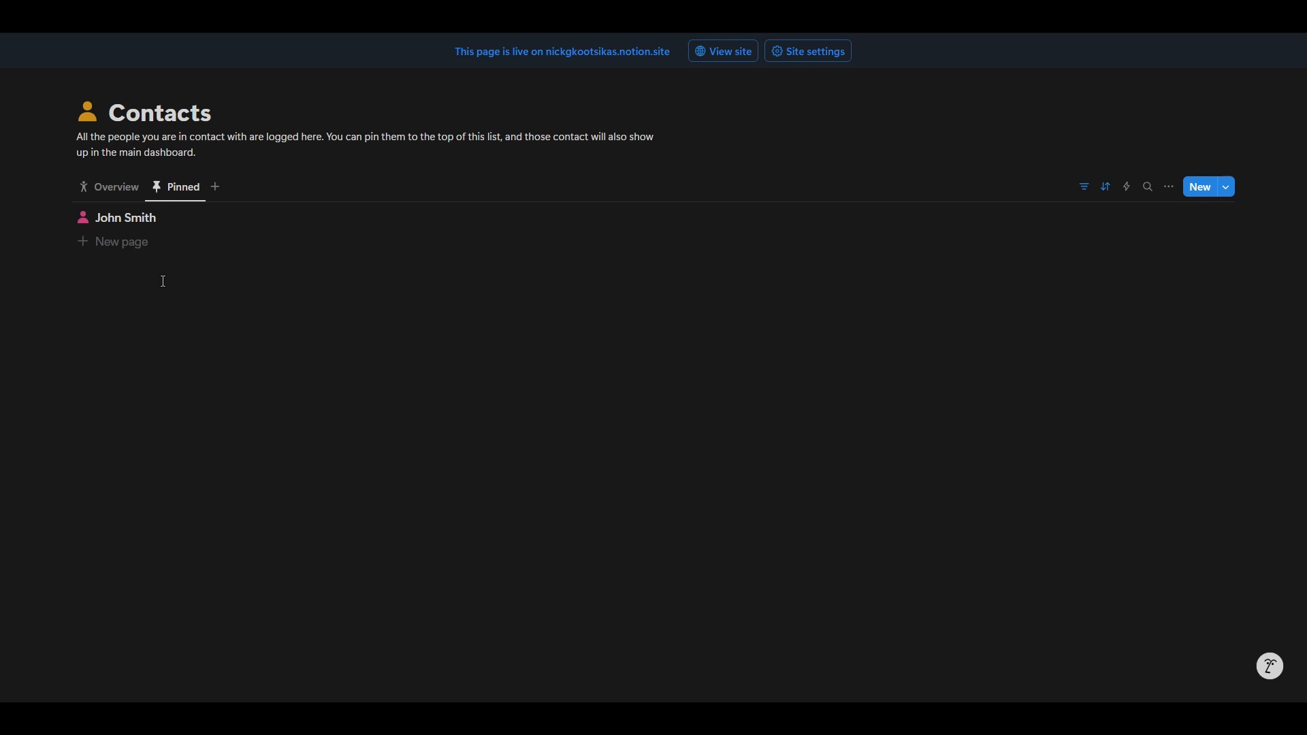
pyautogui.click(126, 193)
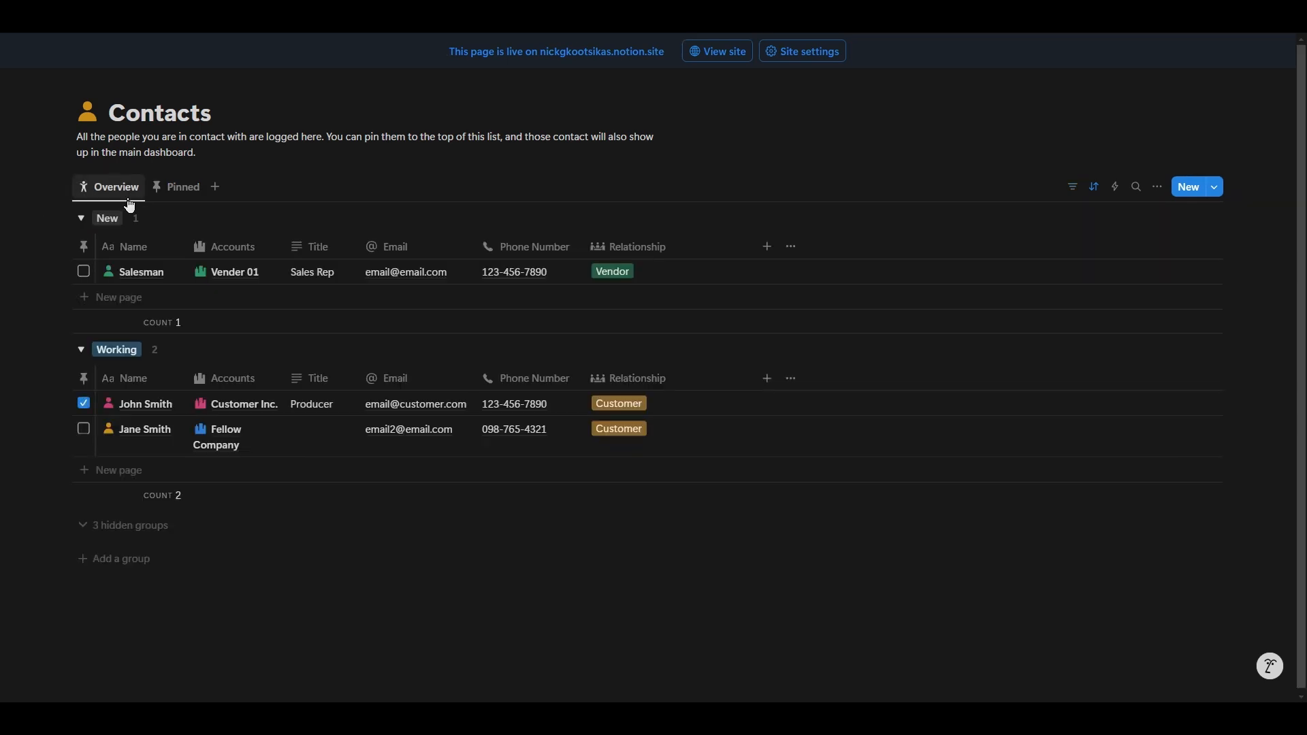
pyautogui.click(136, 535)
pyautogui.scroll(-3, 248, 551)
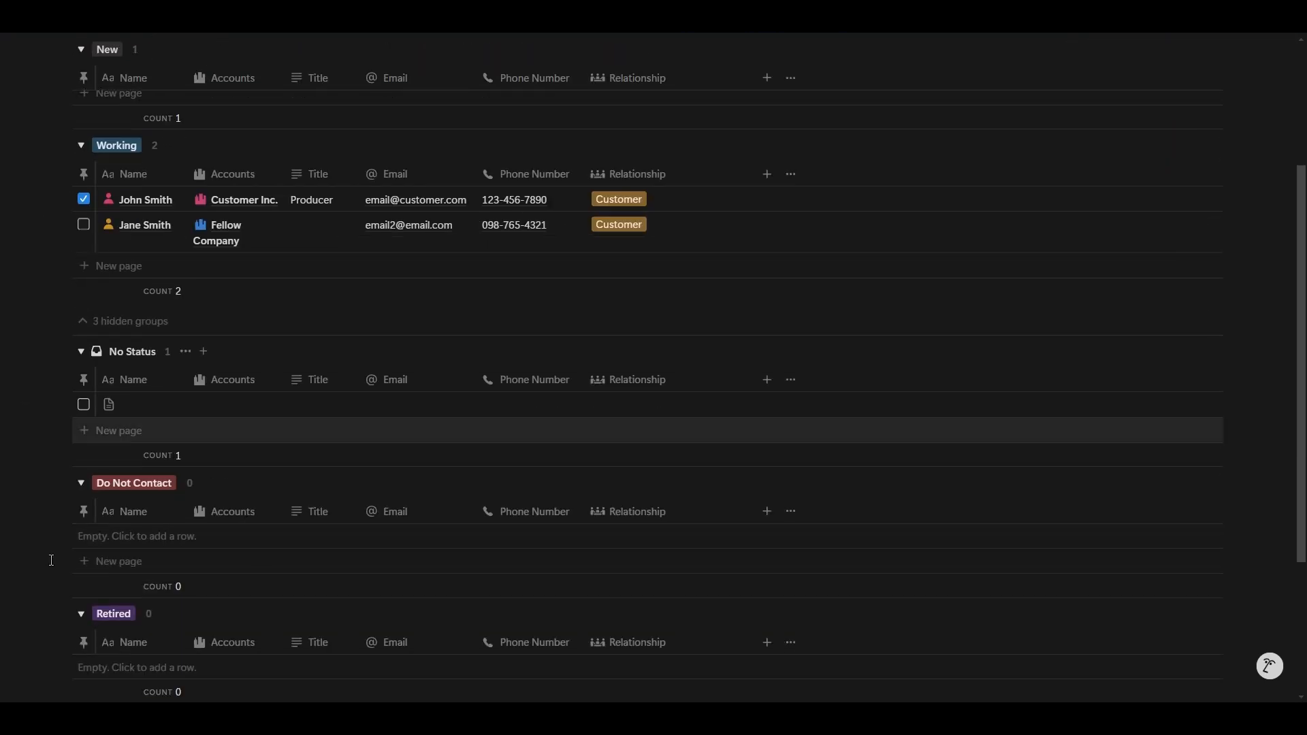
pyautogui.scroll(-1, 276, 645)
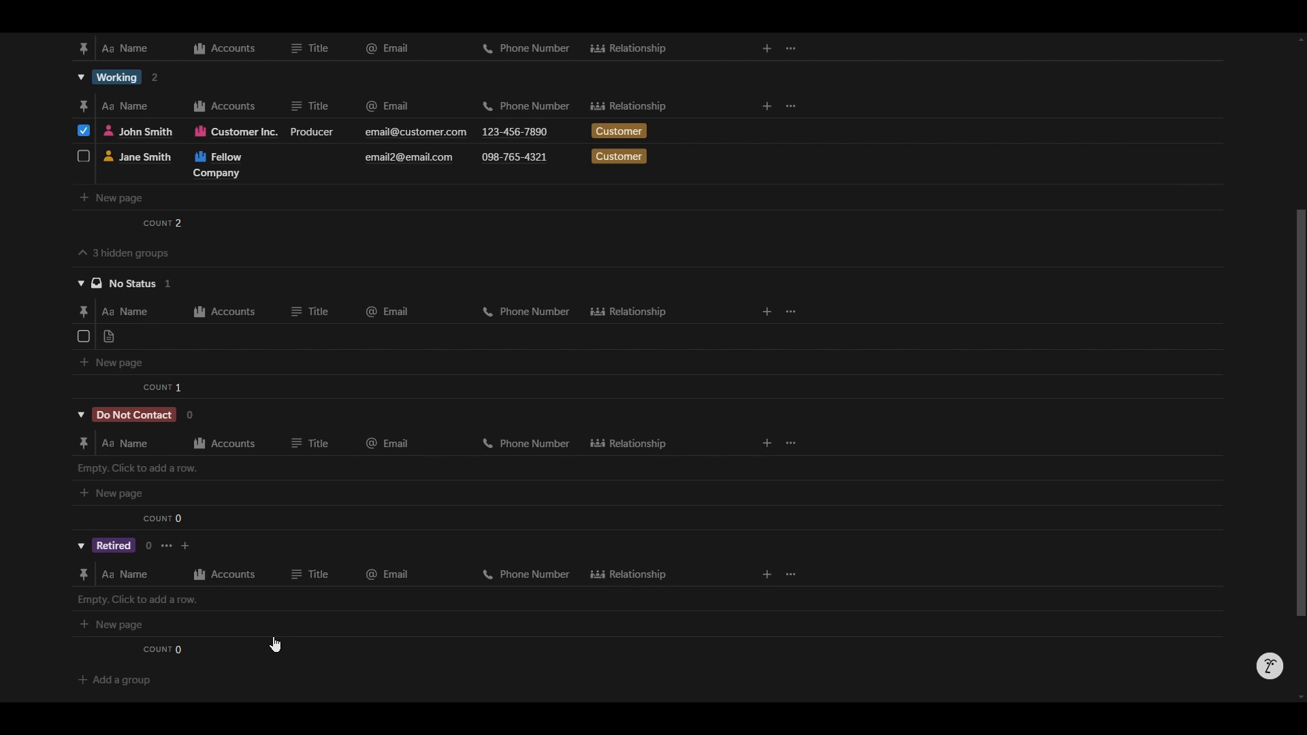
pyautogui.scroll(4, 276, 645)
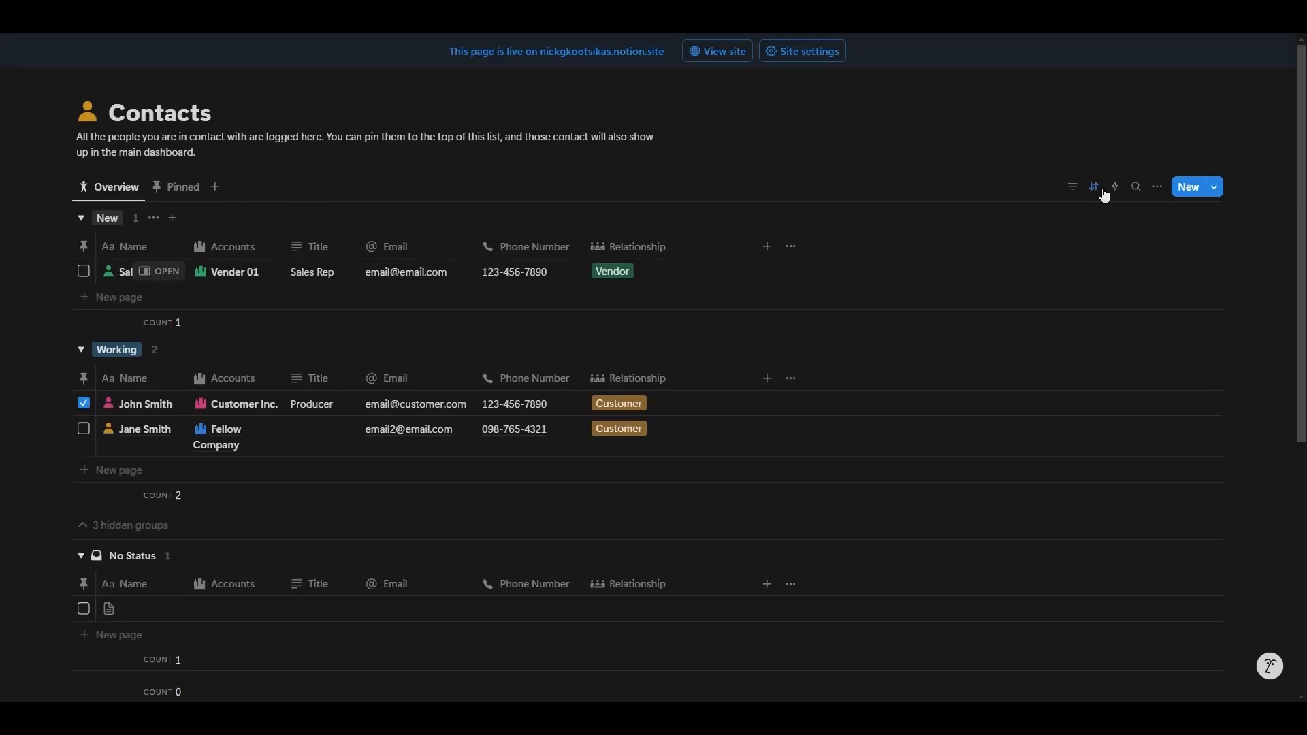
# Step: Create a contact from the New Customer template and look over its properties, quick buttons and related account section
pyautogui.click(1217, 187)
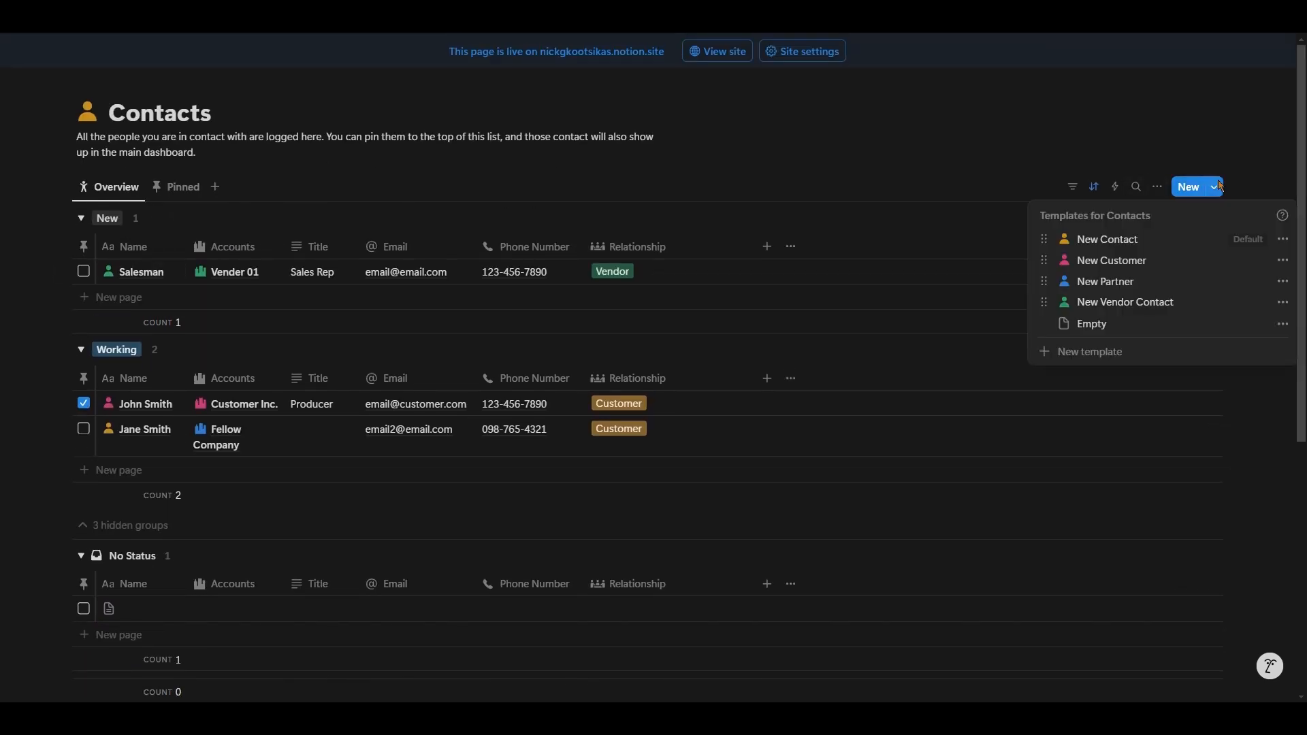
pyautogui.click(1155, 260)
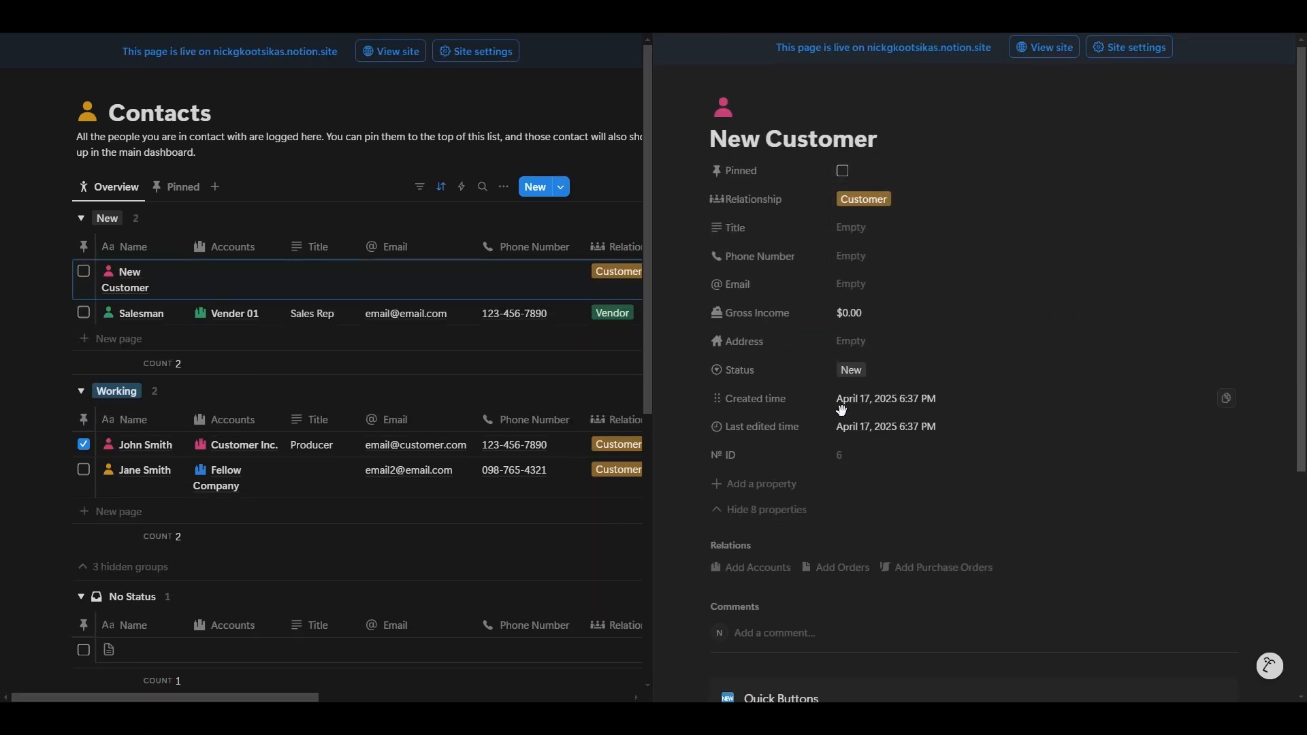
pyautogui.scroll(-5, 809, 537)
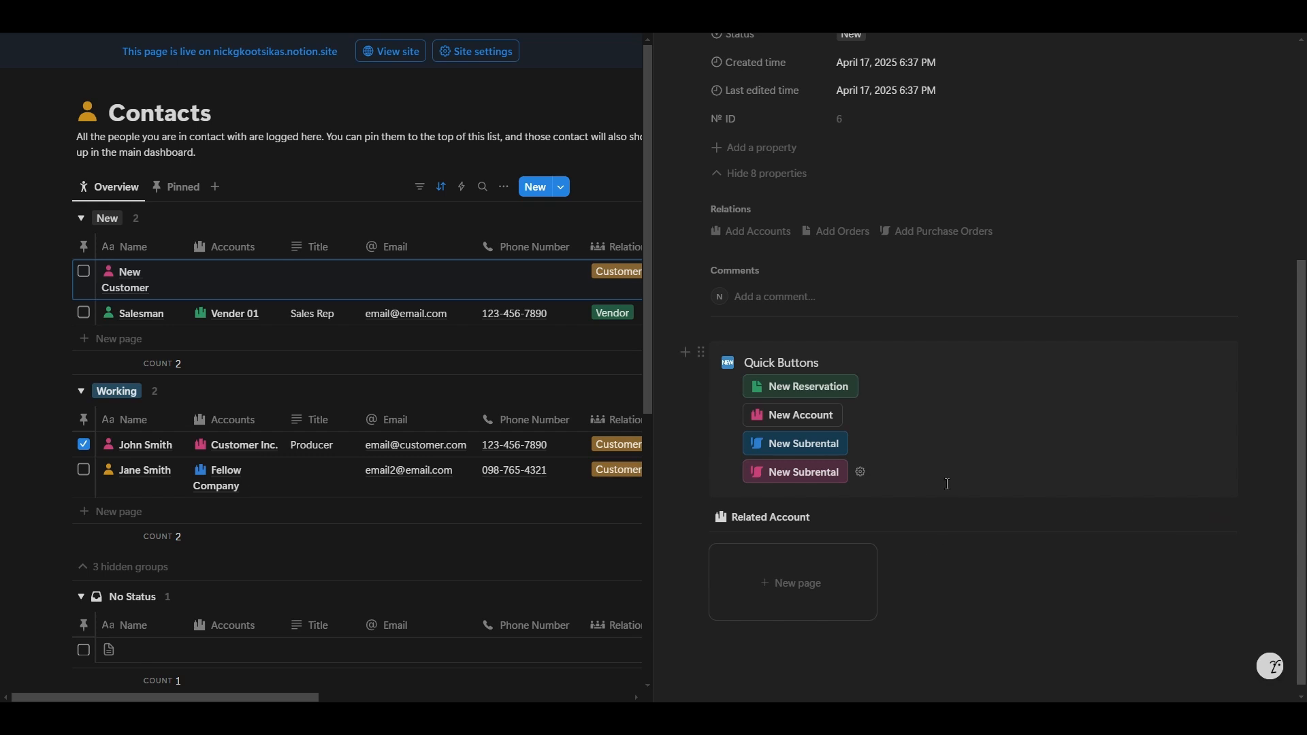
pyautogui.scroll(4, 861, 471)
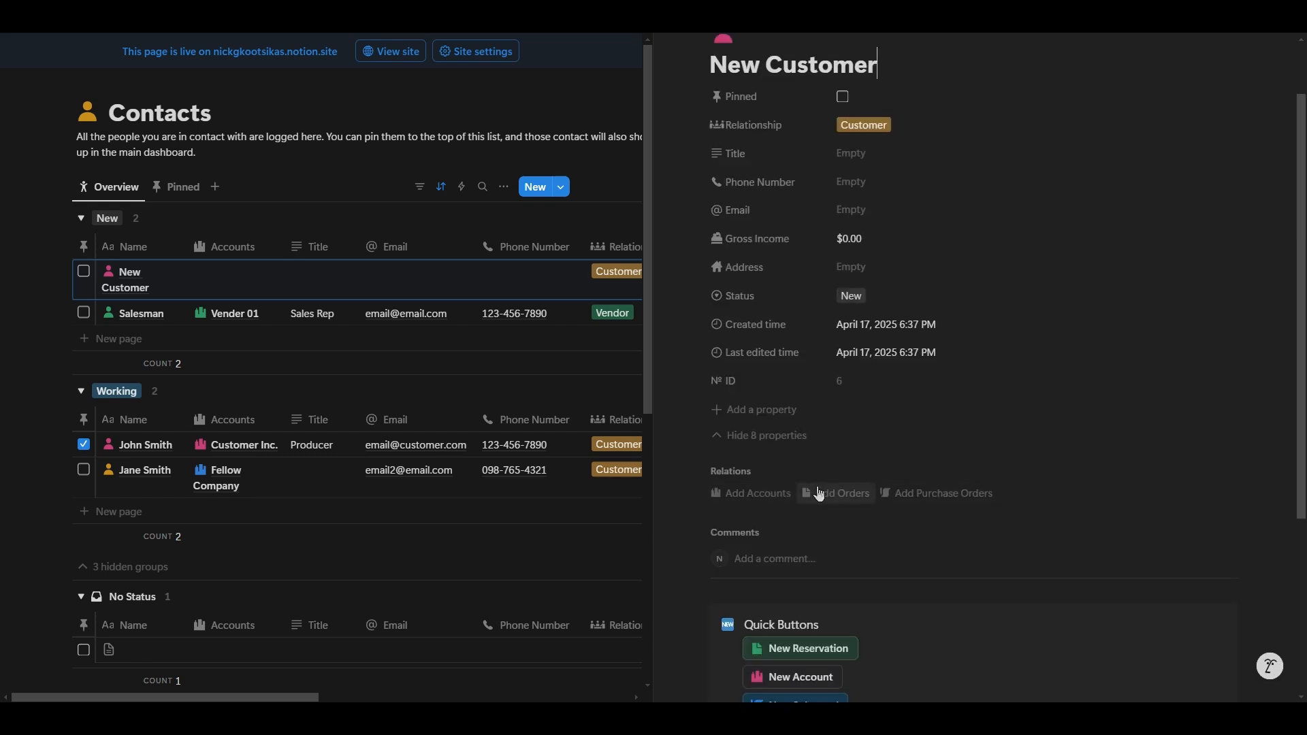
pyautogui.scroll(1, 1006, 486)
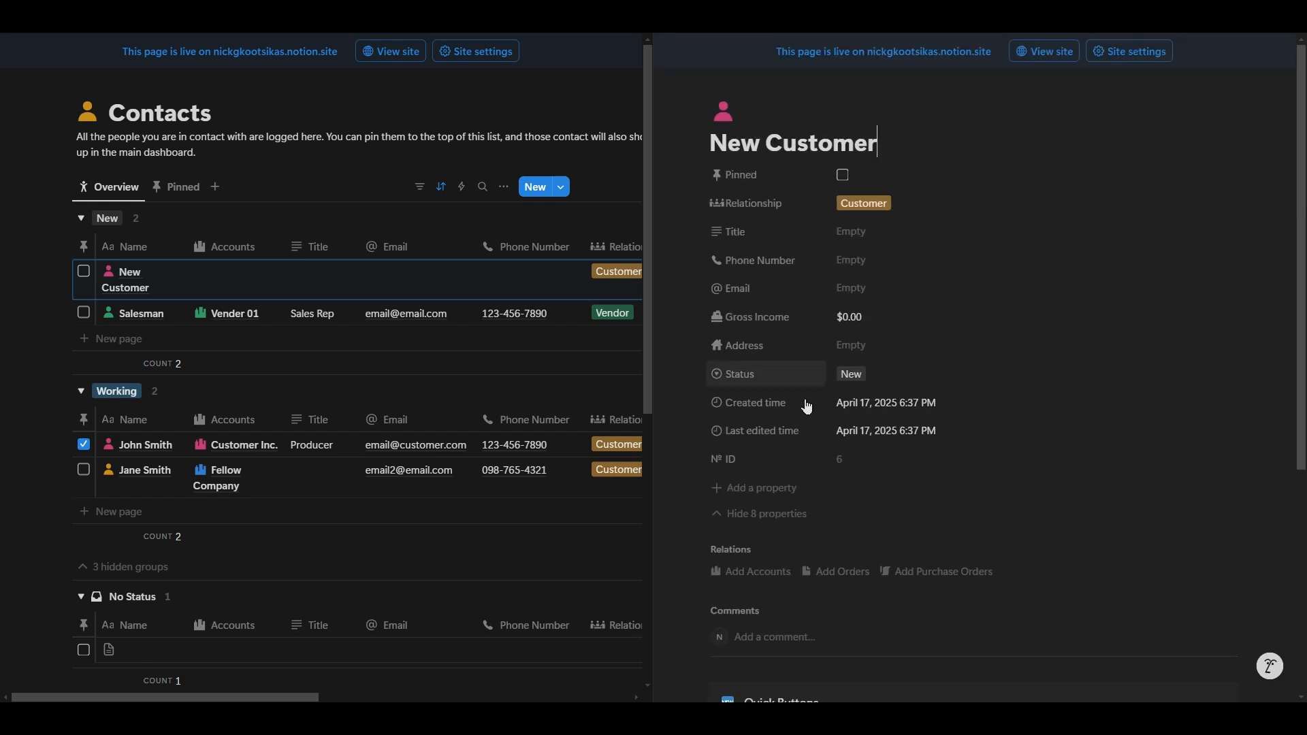
# Step: Enter the new contact's full name and set the title to Creative Director
pyautogui.tripleClick(806, 138)
pyautogui.write('Jim Bob')
pyautogui.press('Tab')
pyautogui.press('Tab')
pyautogui.press('Tab')
pyautogui.write('Creative Director')
pyautogui.press('Tab')
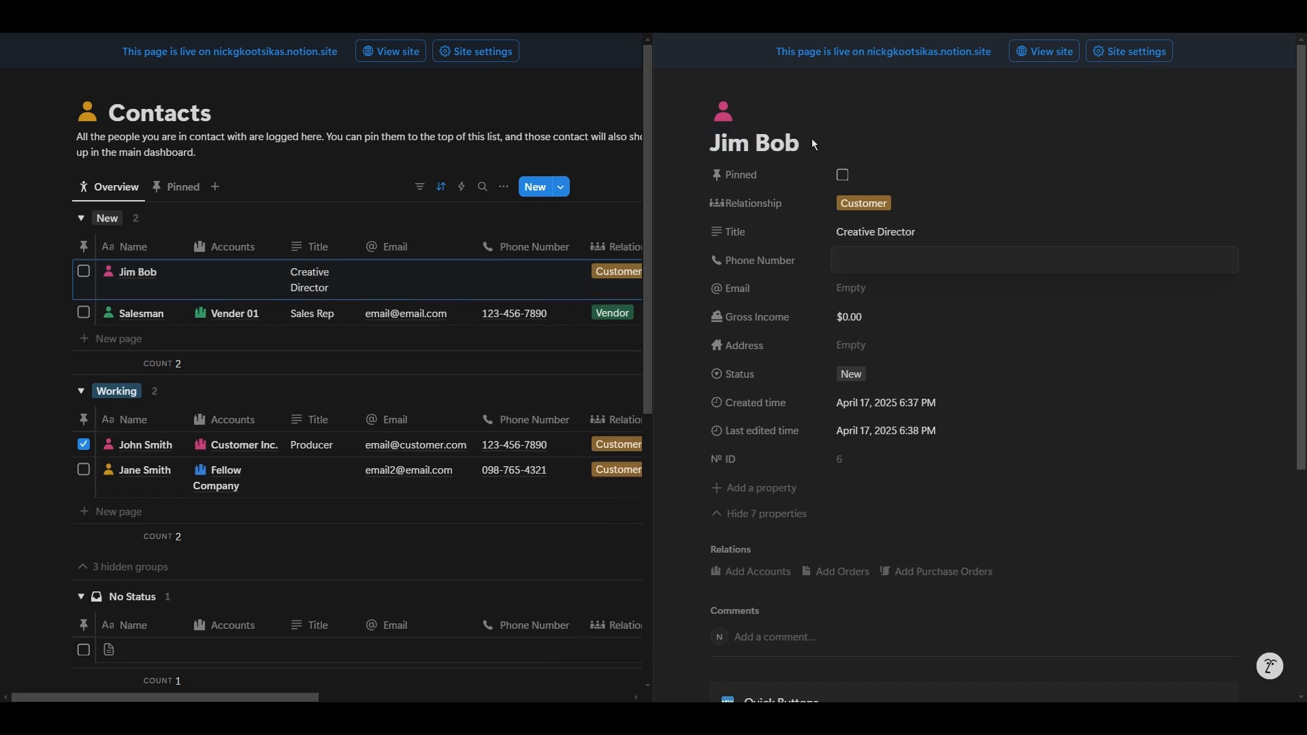
# Step: Fill in the contact's phone number, email and street address
pyautogui.write('123-456-7890')
pyautogui.press('Tab')
pyautogui.write('p')
pyautogui.press('BackSpace')
pyautogui.write('customer@email.com')
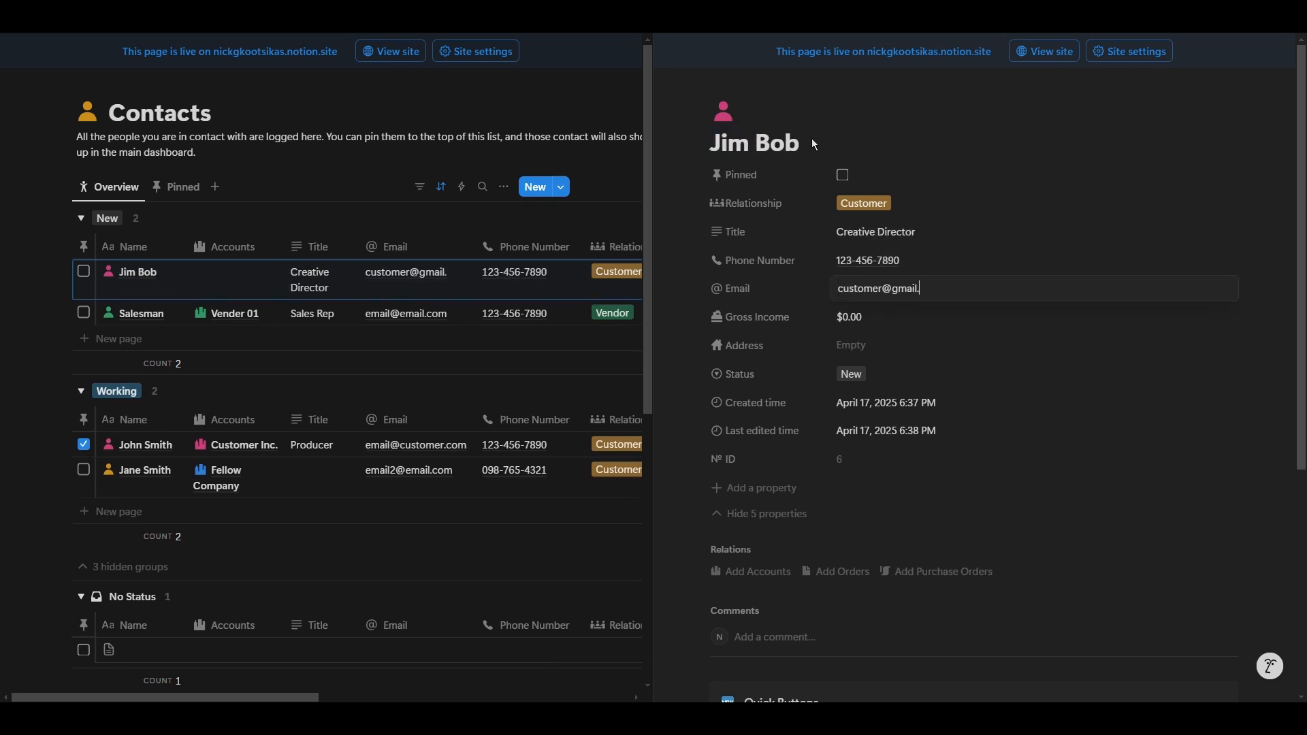
pyautogui.press('Tab')
pyautogui.write('123 Address Street')
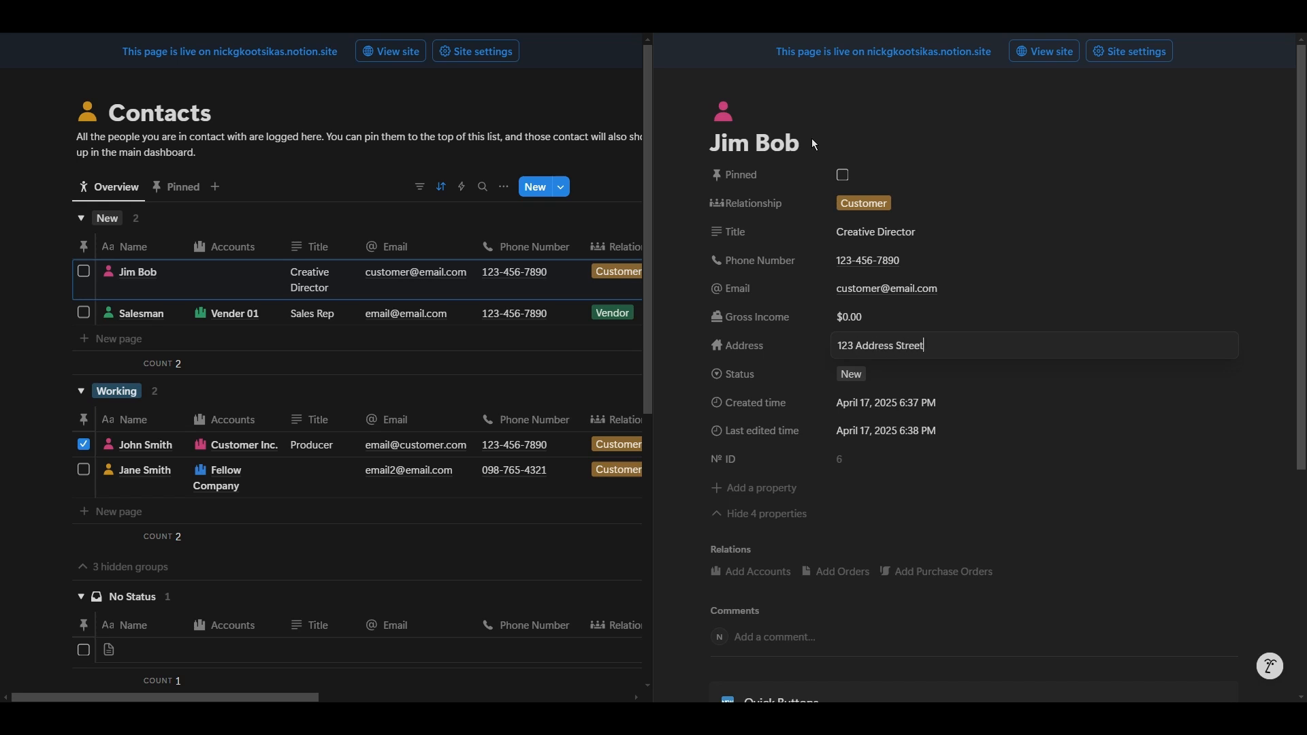
# Step: Complete the contact's street address, link the contact to the Really Good Customer account, and check the Related Account section
pyautogui.write(' ST. 12345')
pyautogui.click(750, 571)
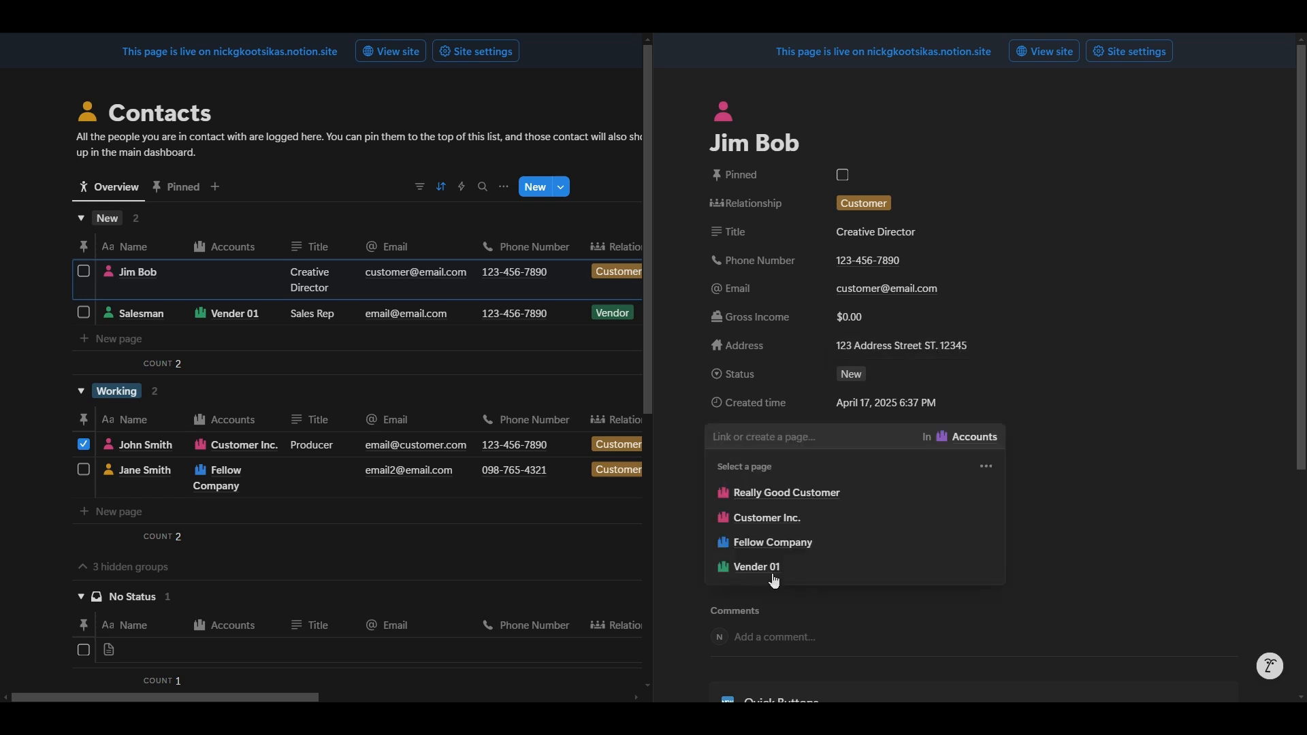
pyautogui.click(817, 490)
pyautogui.scroll(-7, 870, 543)
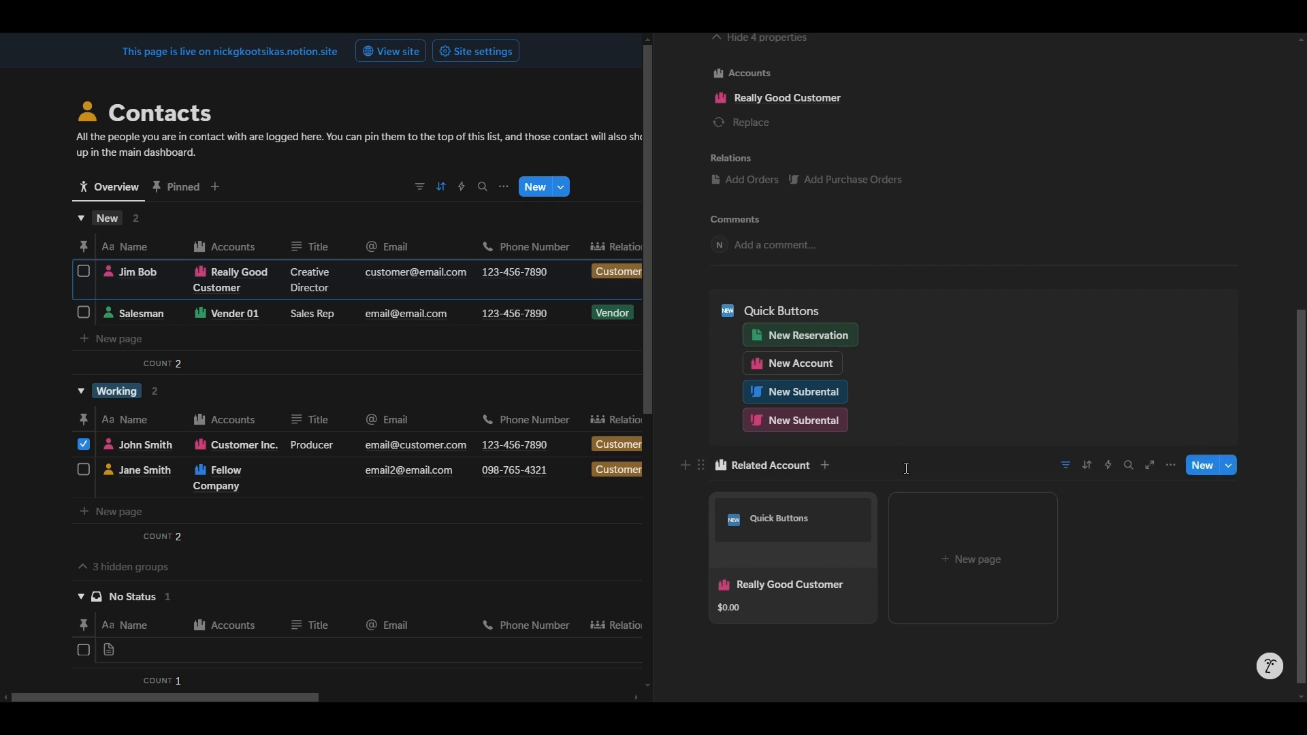
pyautogui.scroll(-1, 990, 441)
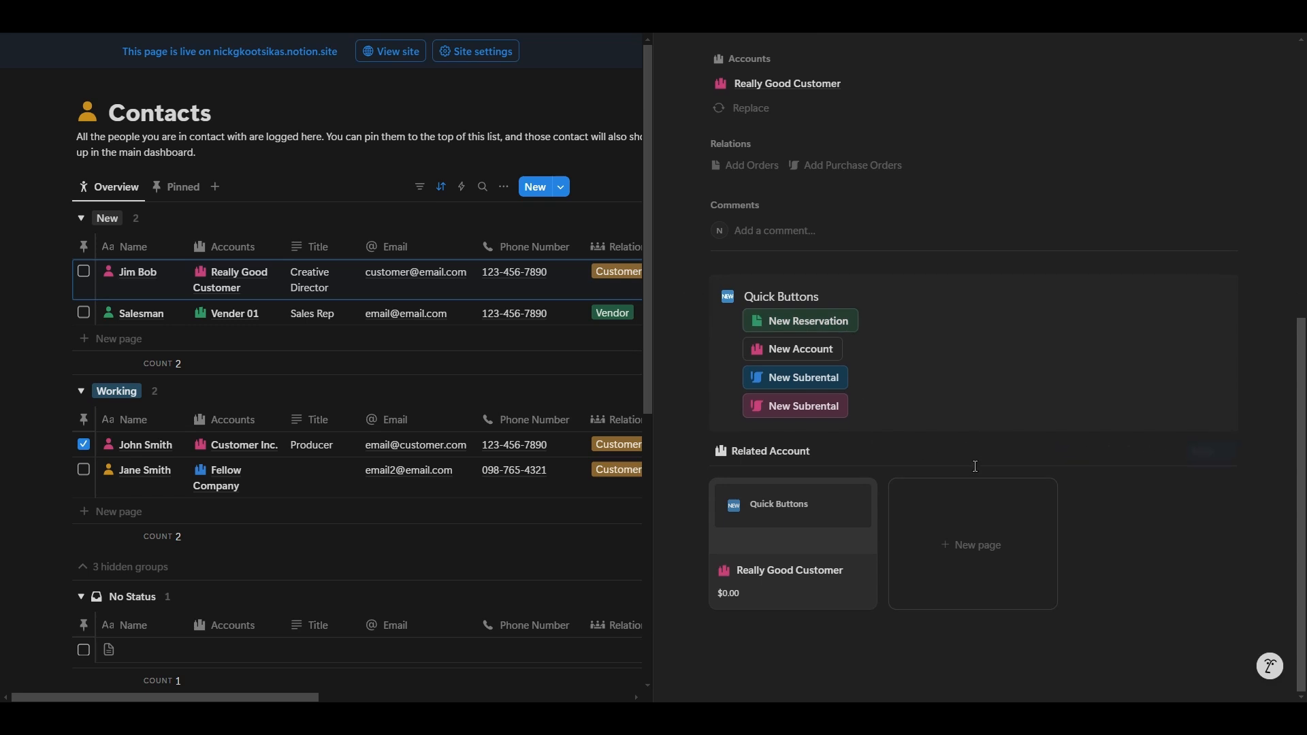
pyautogui.click(832, 507)
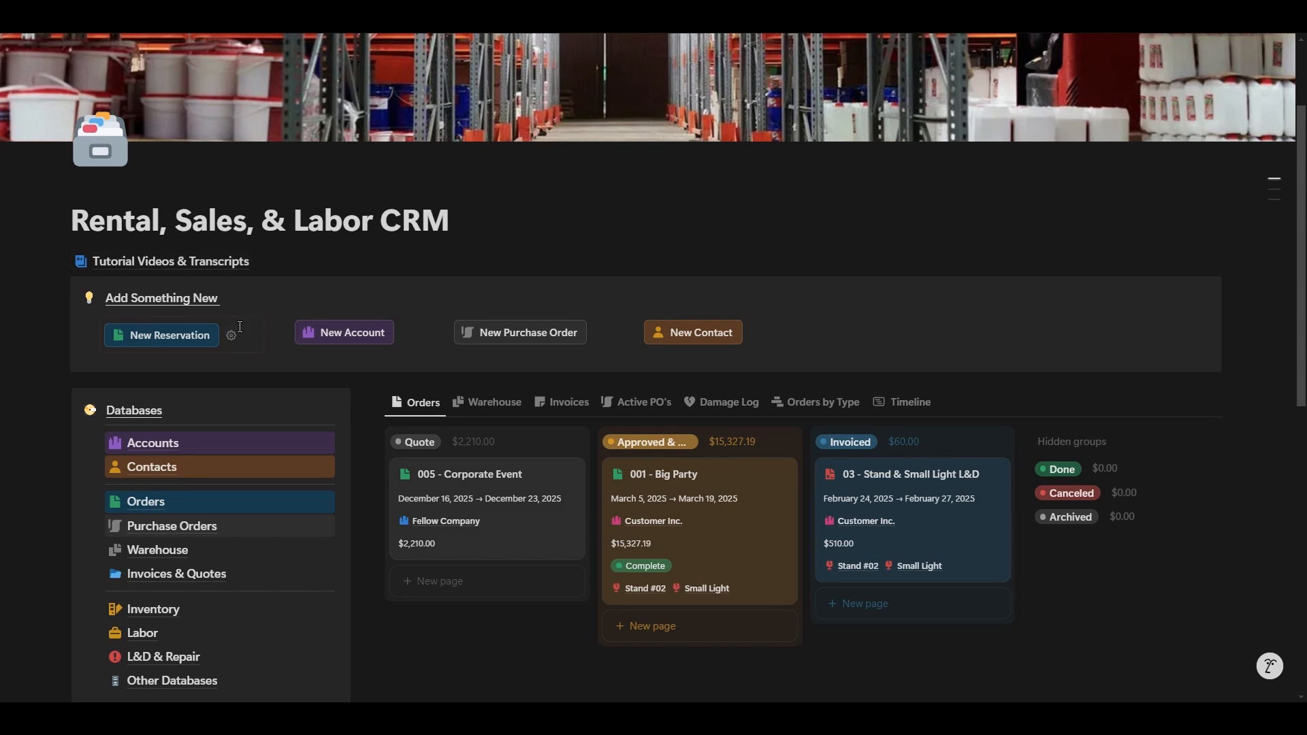
# Step: Examine the actions configured for the New Reservation button, from the Orders and Warehouse pages to the To-Do and Shipping pages
pyautogui.click(231, 336)
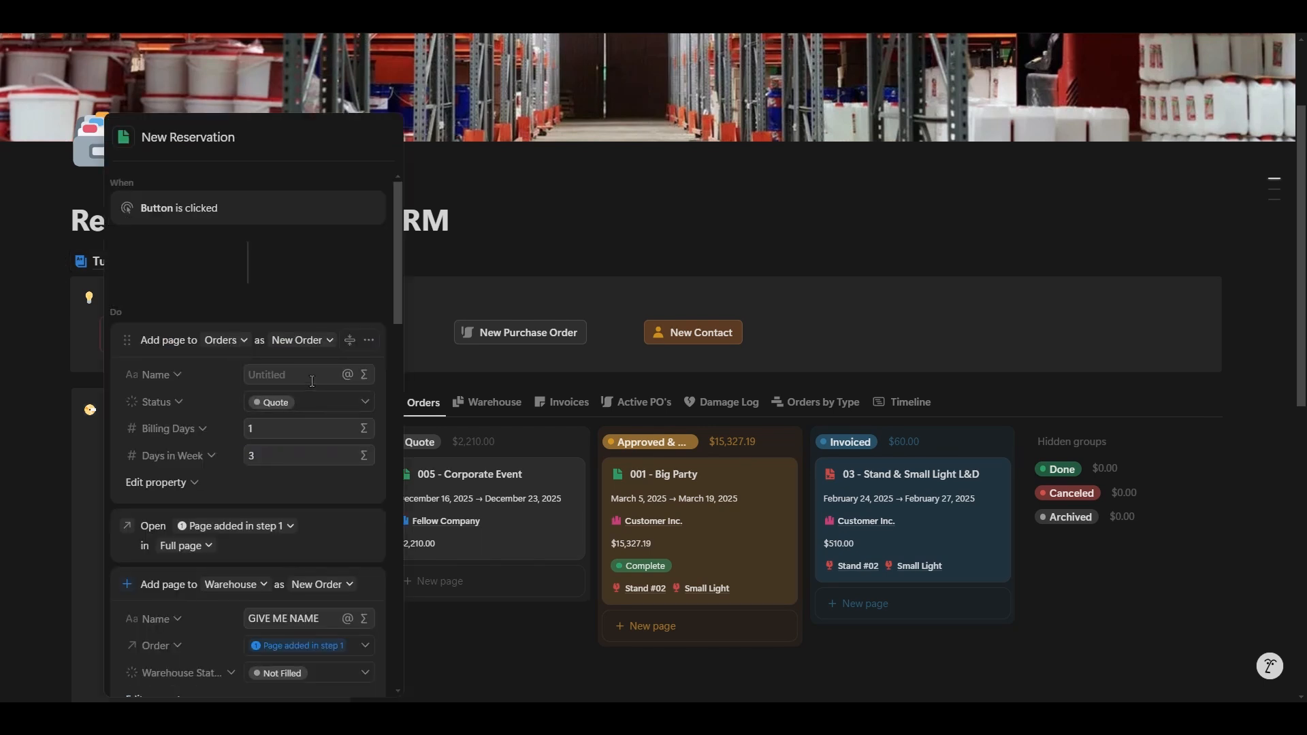
pyautogui.scroll(-3, 312, 381)
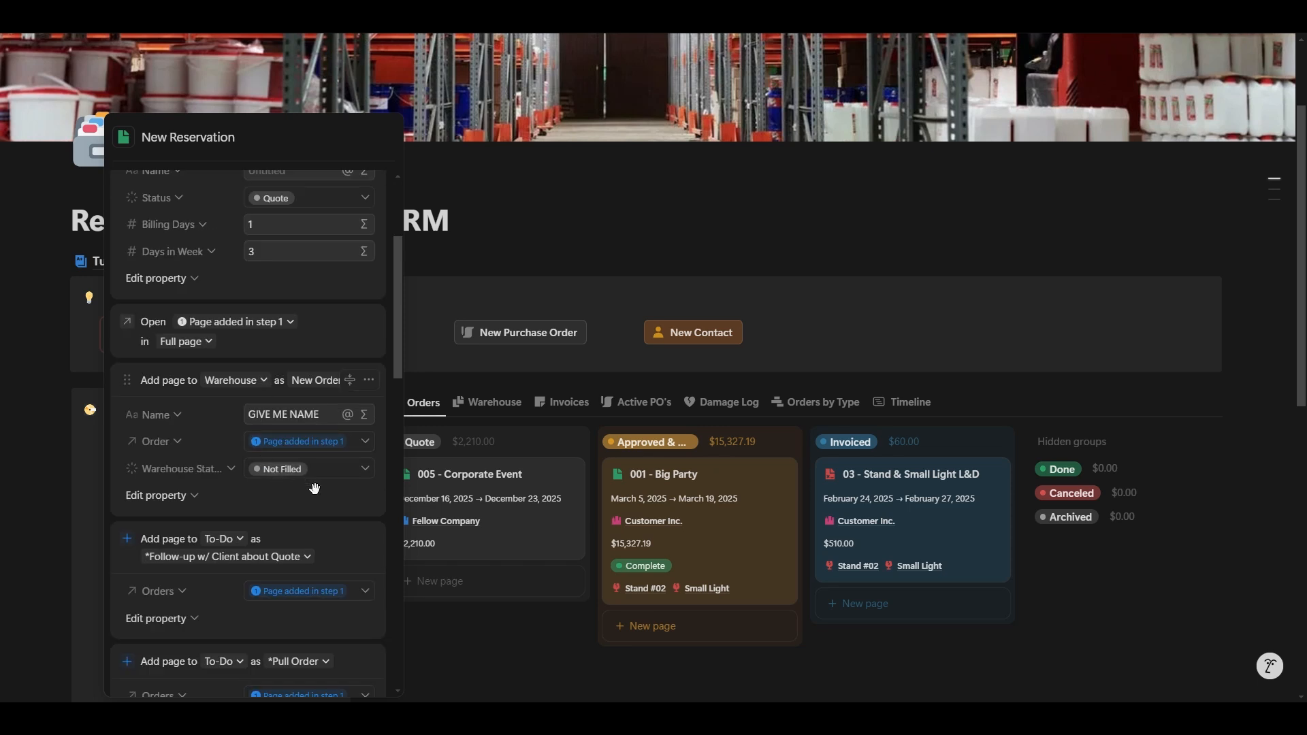
pyautogui.scroll(-10, 224, 416)
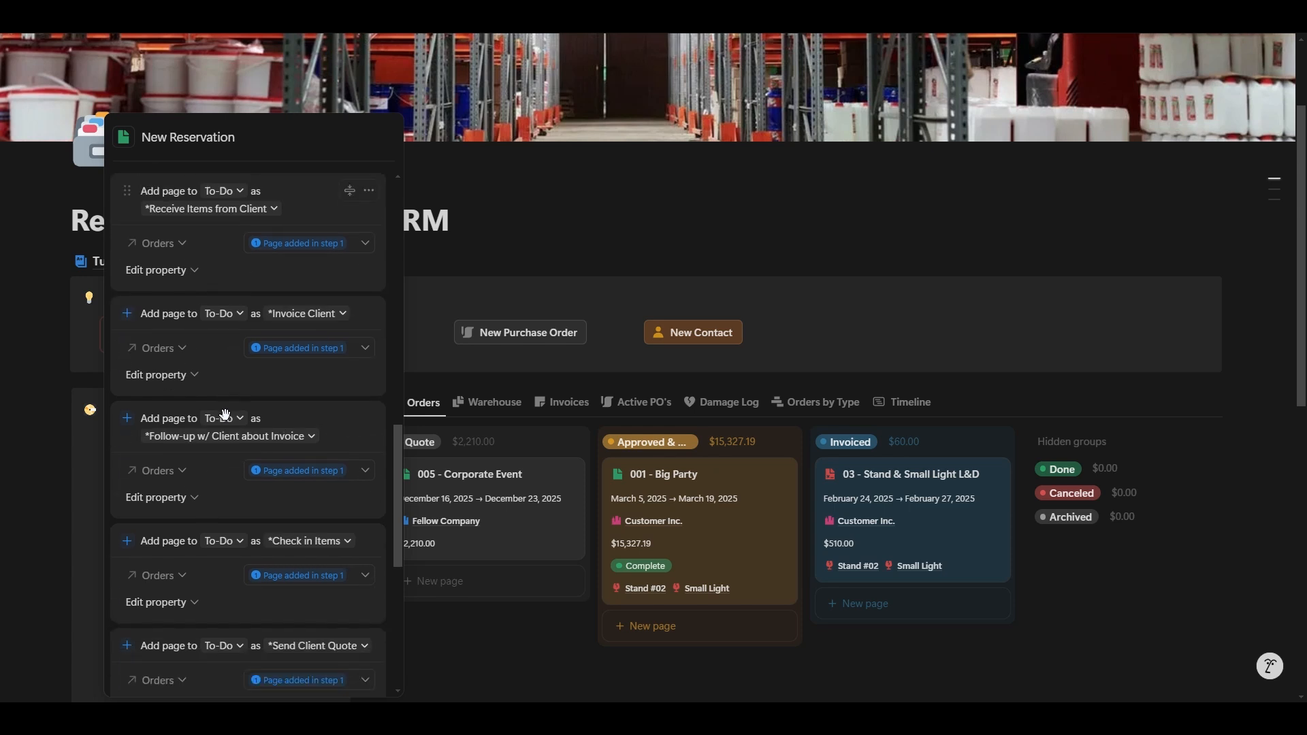
pyautogui.scroll(-6, 224, 415)
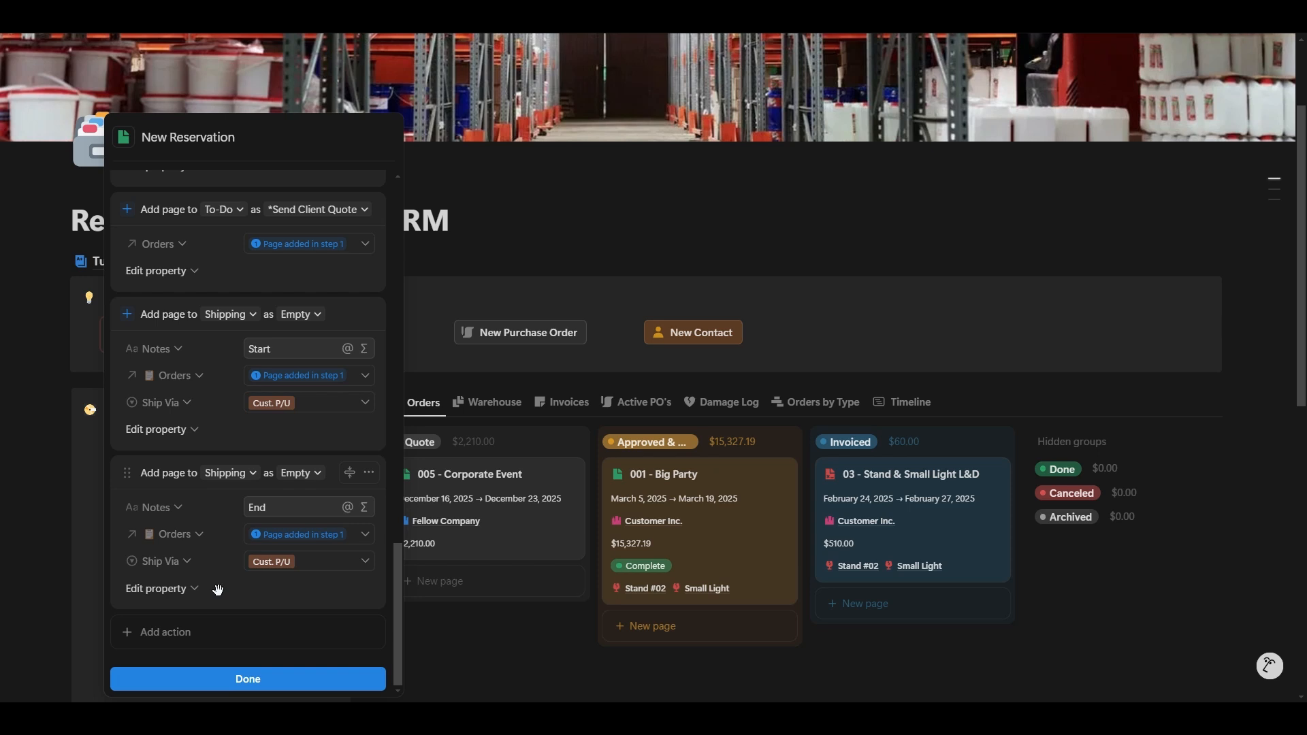
pyautogui.scroll(10, 218, 589)
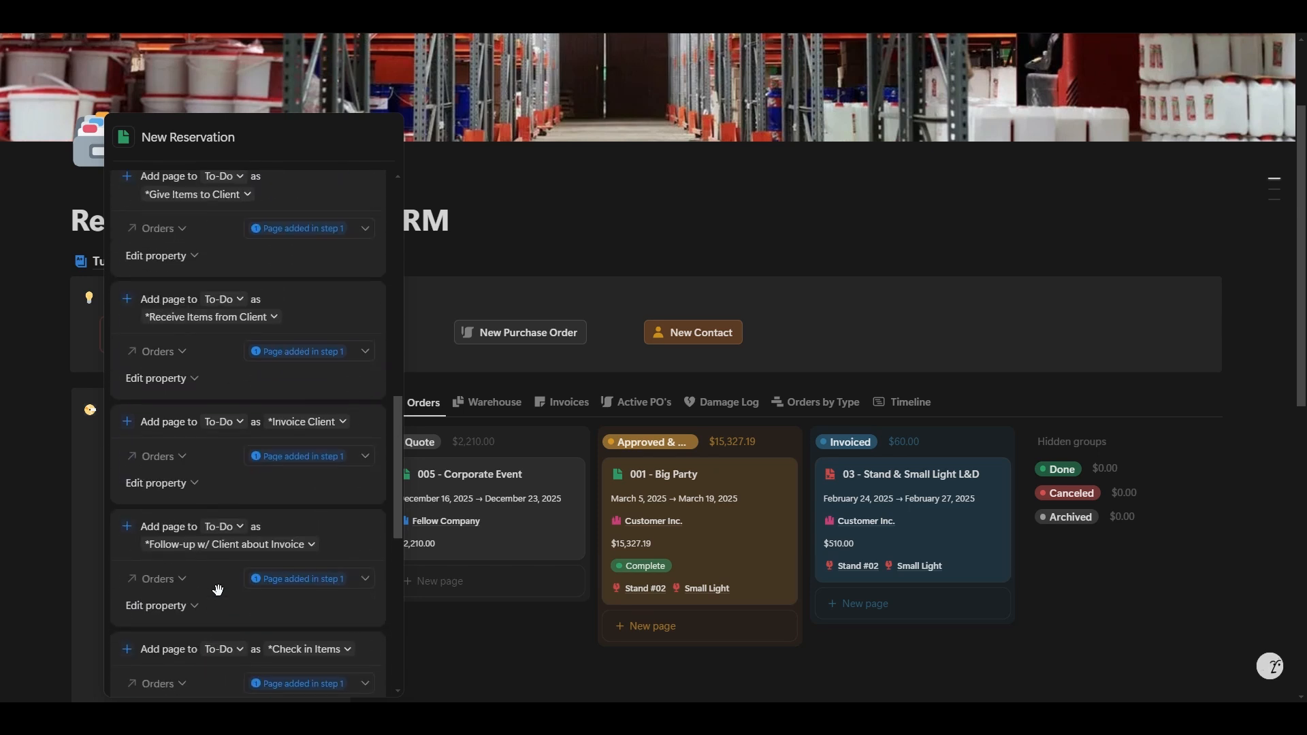
pyautogui.scroll(2, 237, 510)
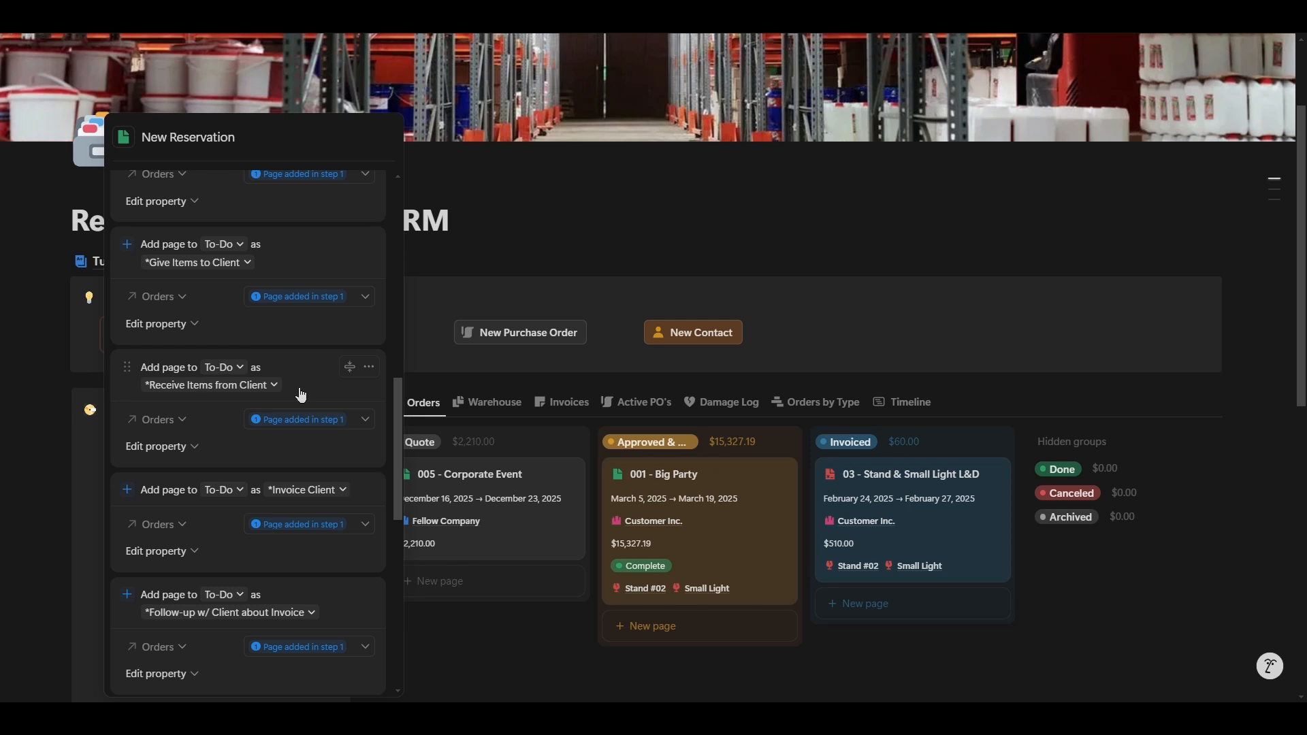
pyautogui.scroll(3, 300, 394)
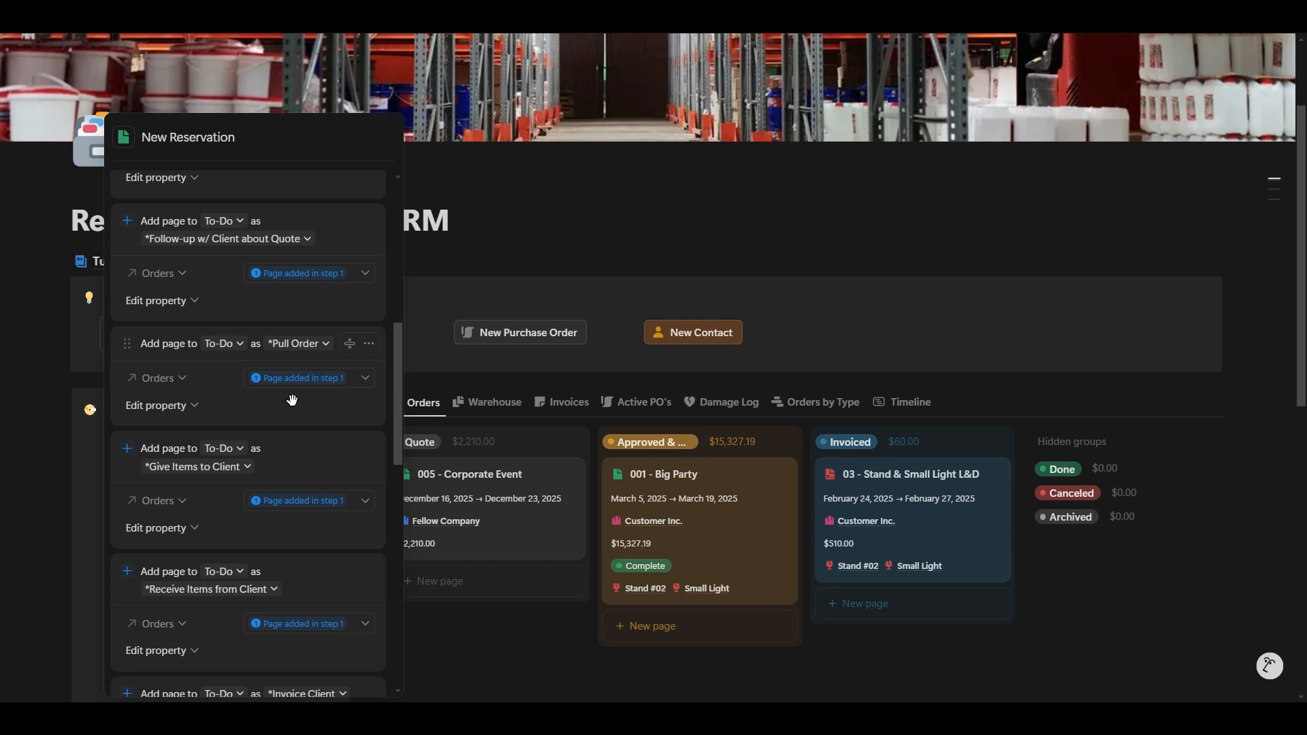
pyautogui.click(415, 325)
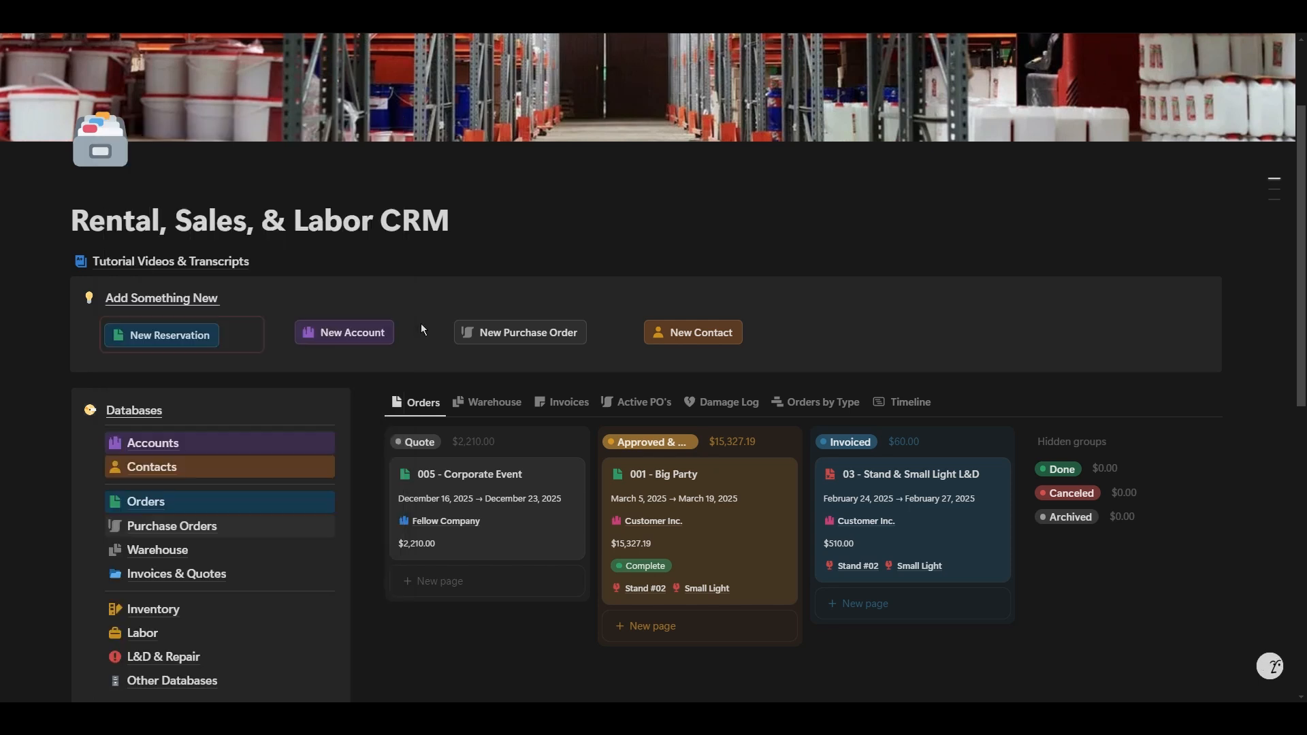
# Step: Create a new reservation from the dashboard and title it 007-Christmas Party
pyautogui.click(187, 341)
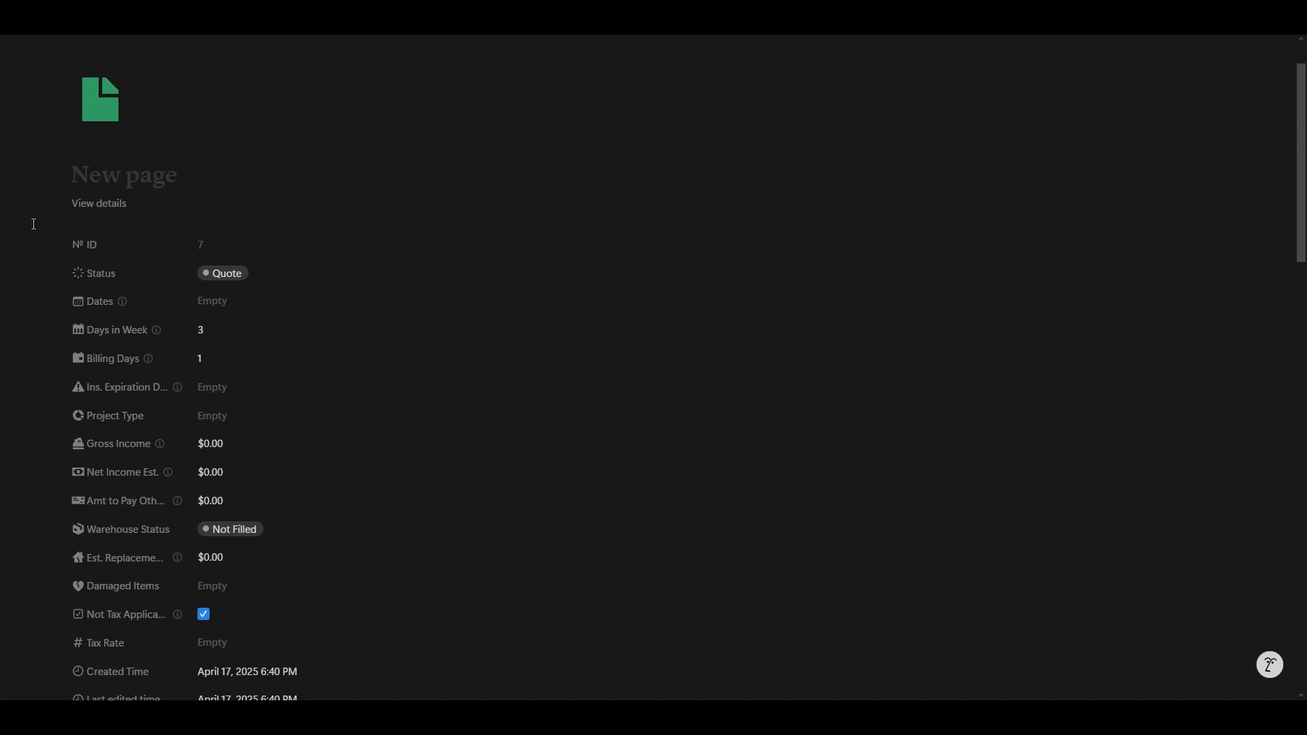
pyautogui.write('00')
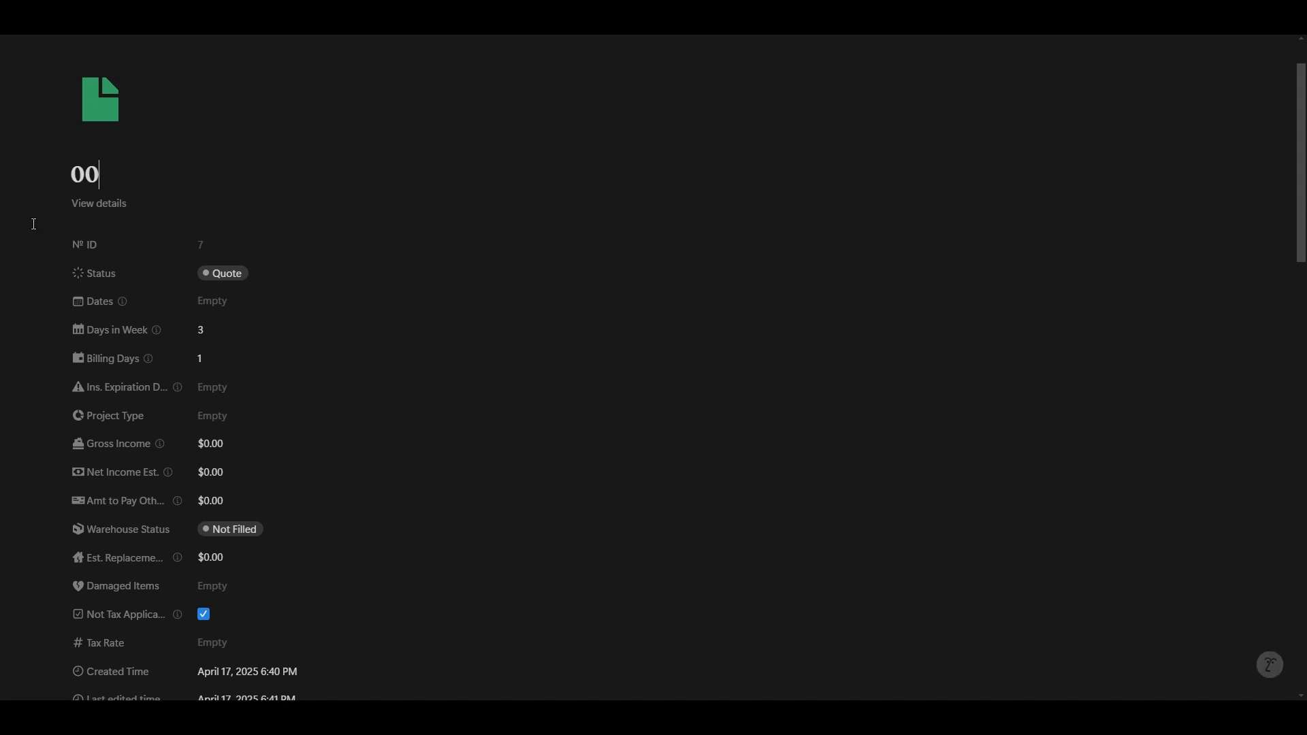
pyautogui.write('7-Christmas Party')
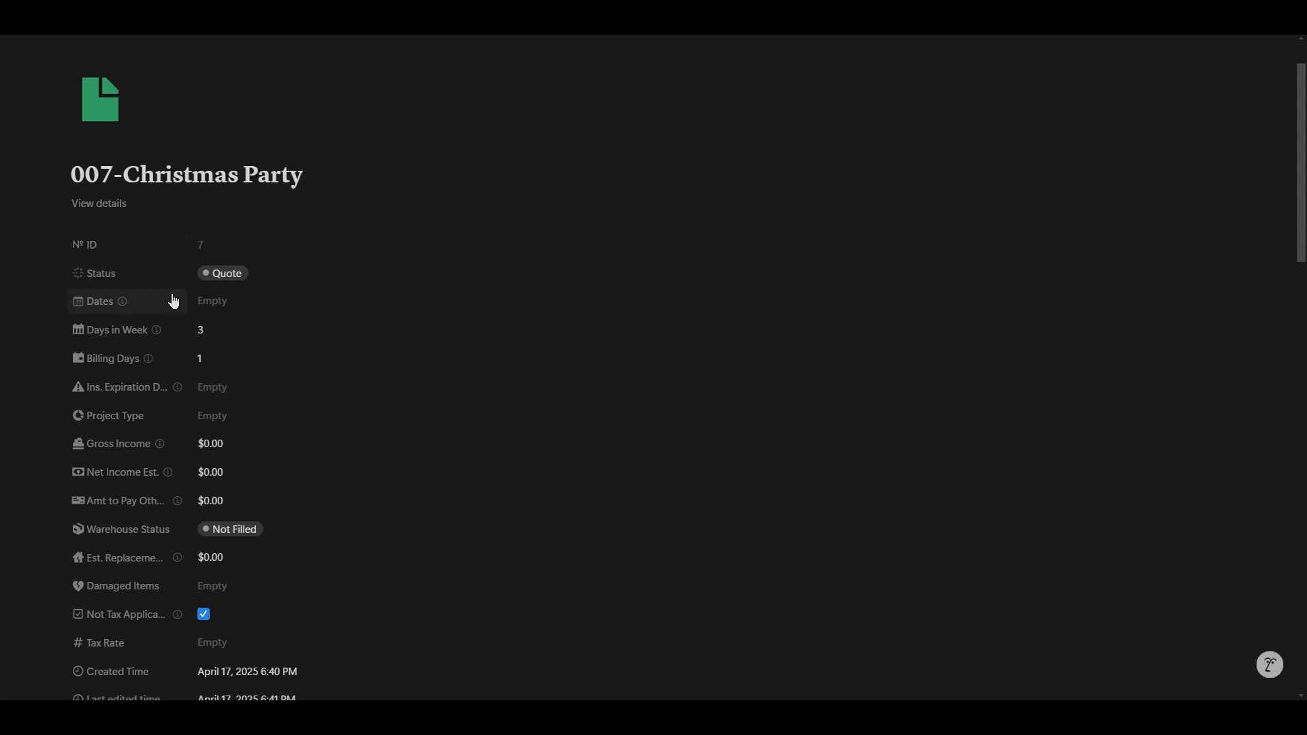
# Step: Set the reservation's dates to December 22 through December 24, 2025, with an end date and times included
pyautogui.click(239, 305)
pyautogui.click(358, 360)
pyautogui.click(358, 360)
pyautogui.click(358, 360)
pyautogui.click(358, 360)
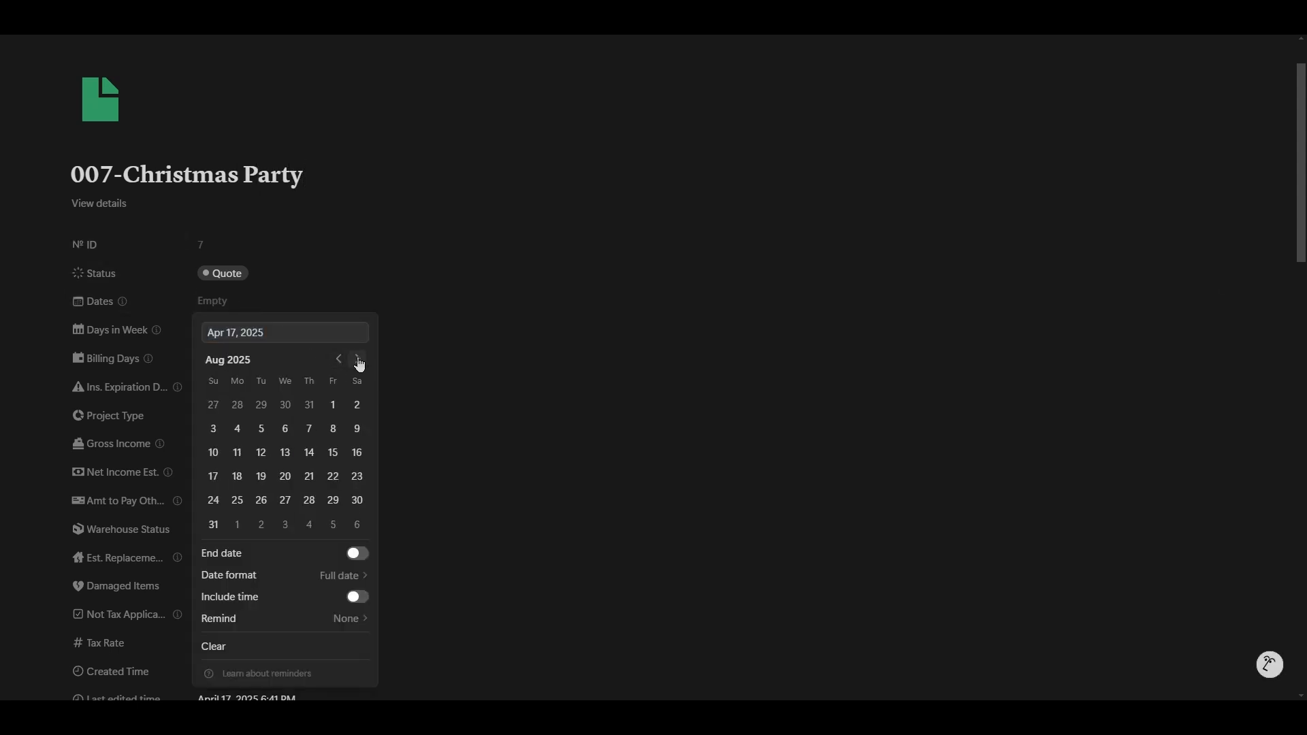
pyautogui.click(358, 360)
pyautogui.click(359, 362)
pyautogui.click(359, 361)
pyautogui.click(359, 361)
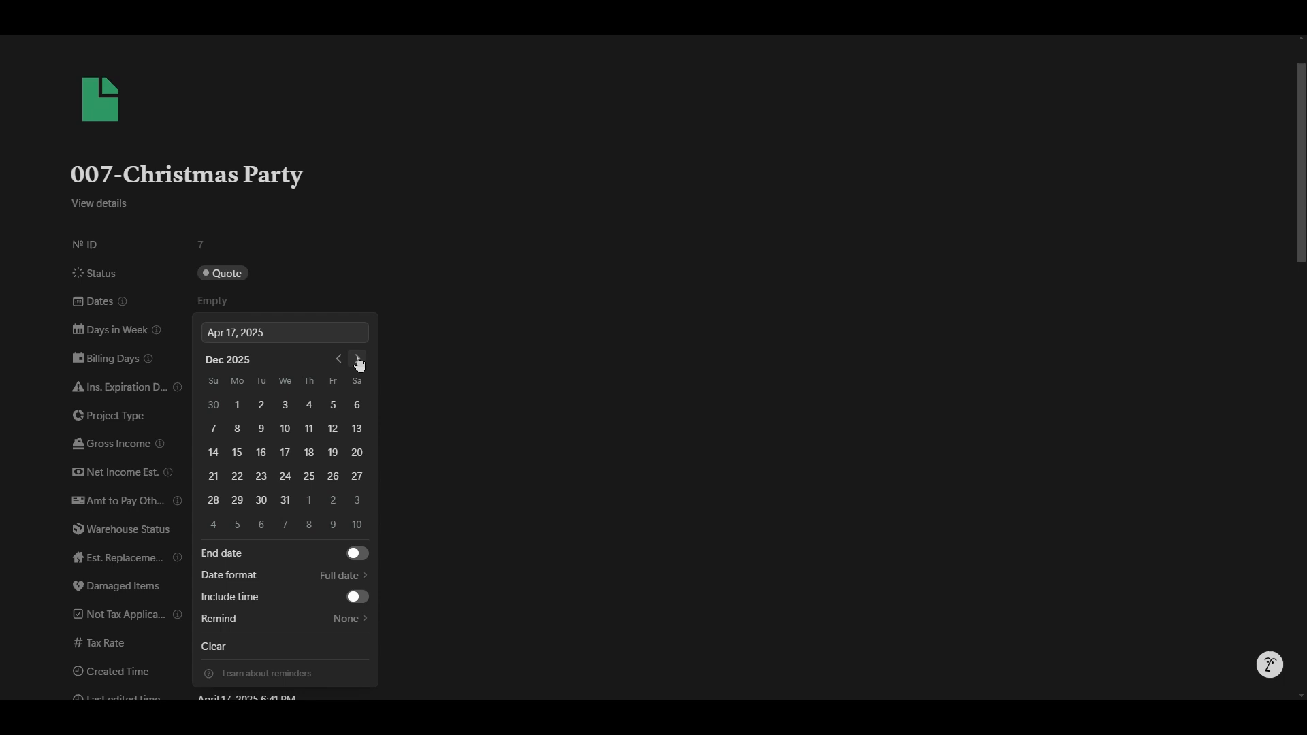
pyautogui.click(237, 476)
pyautogui.click(365, 559)
pyautogui.click(358, 597)
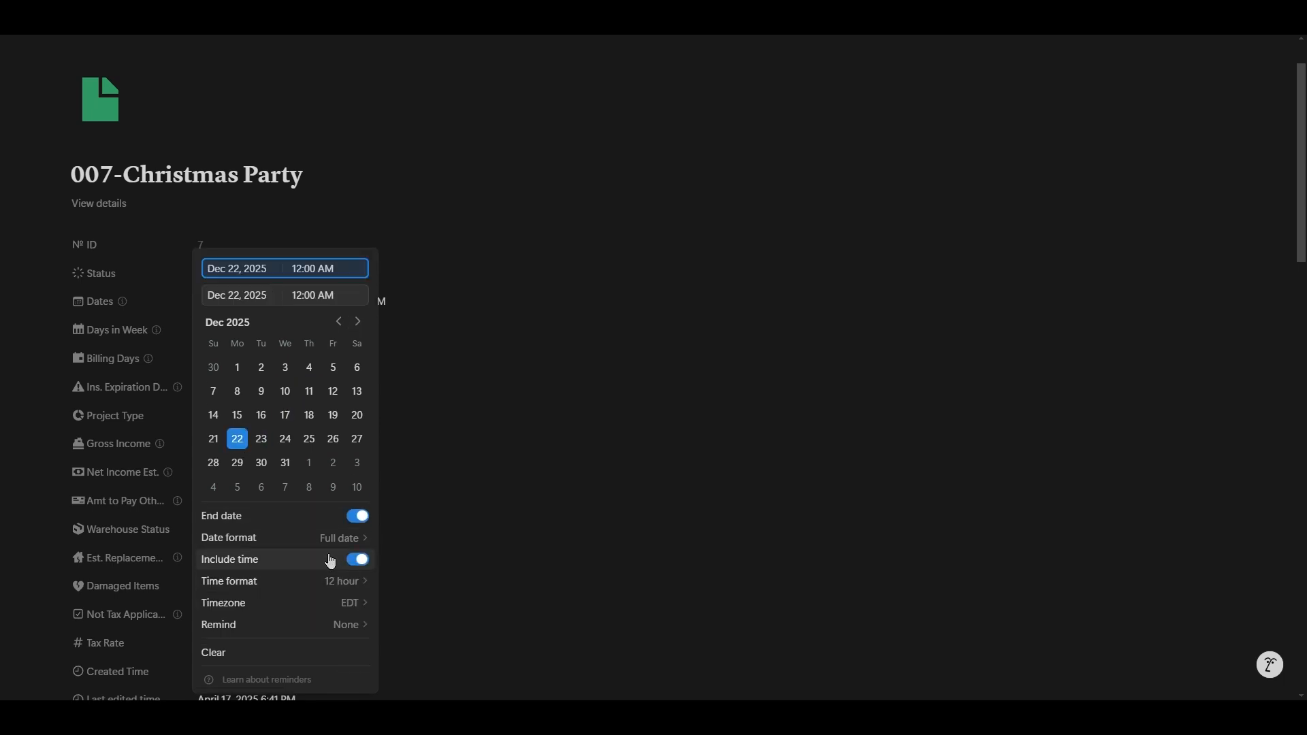
pyautogui.click(289, 443)
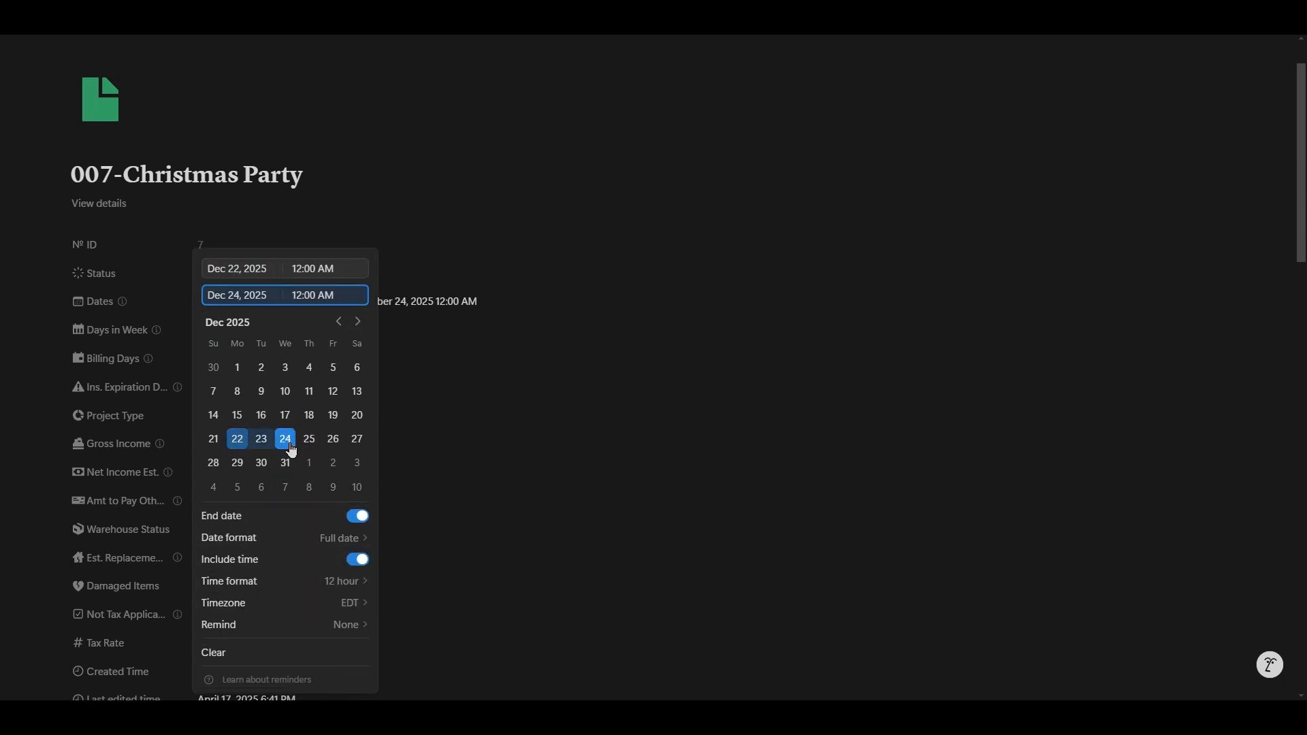
pyautogui.click(394, 546)
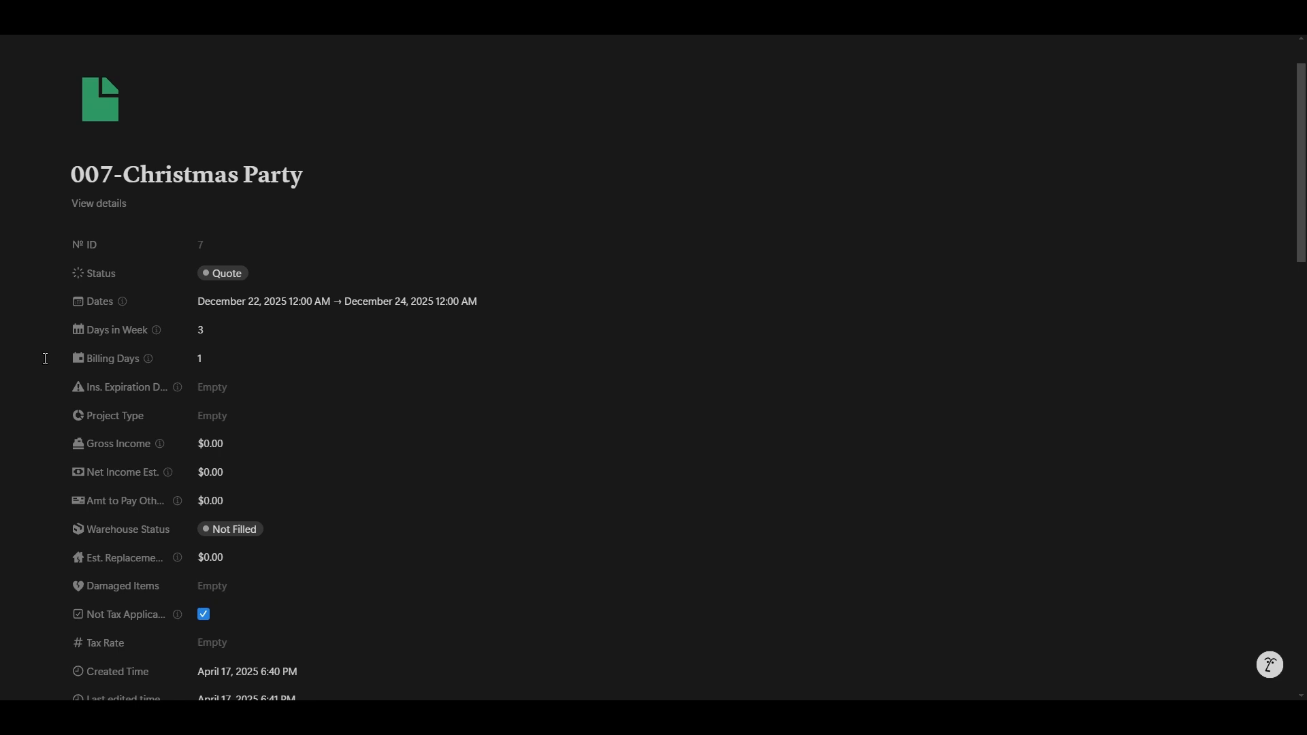
# Step: Keep Days in Week at 3 and set the reservation's Billing Days to 2
pyautogui.click(238, 331)
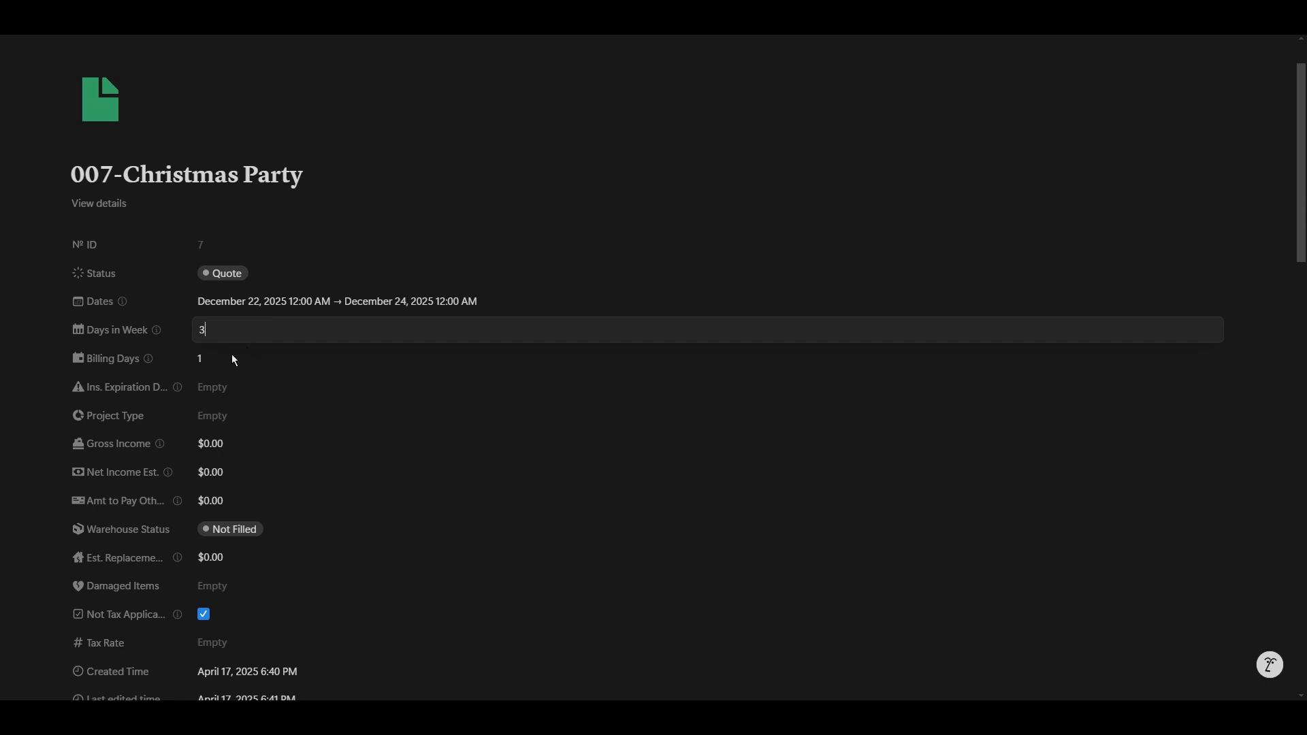
pyautogui.press('Return')
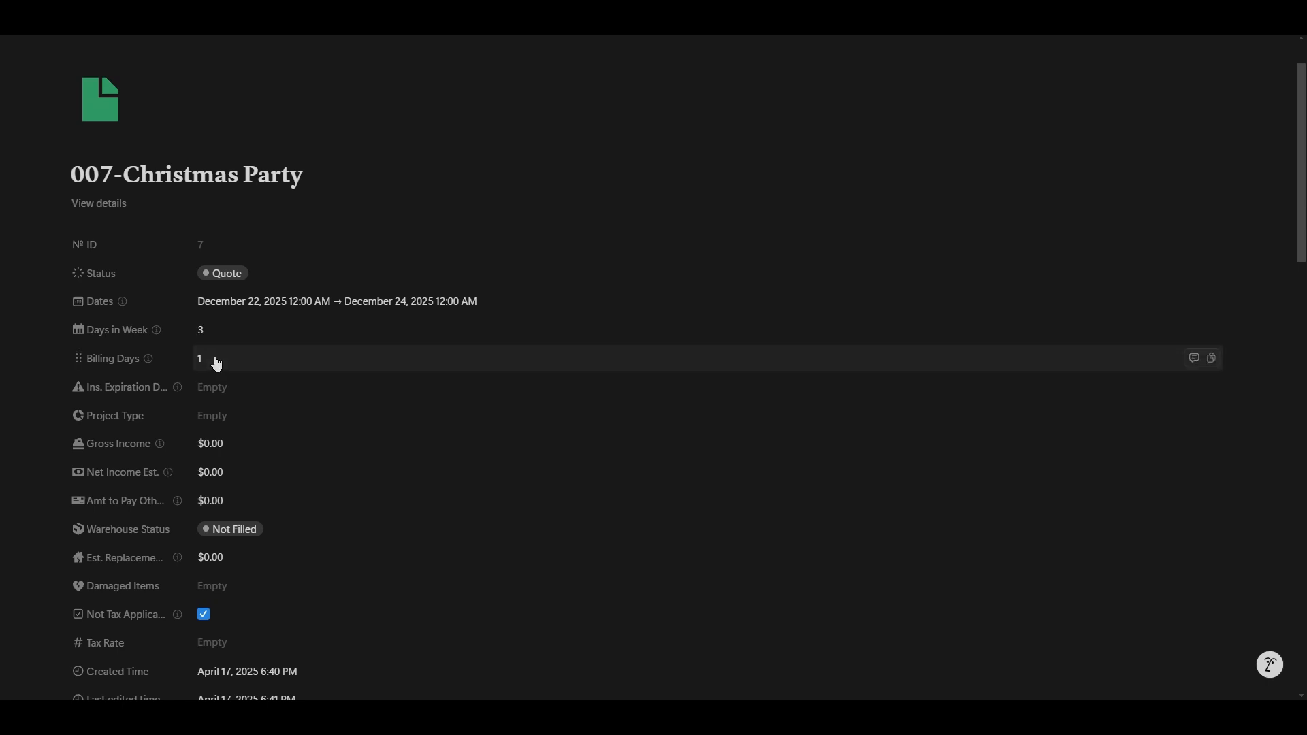
pyautogui.click(216, 363)
pyautogui.press('BackSpace')
pyautogui.click(40, 403)
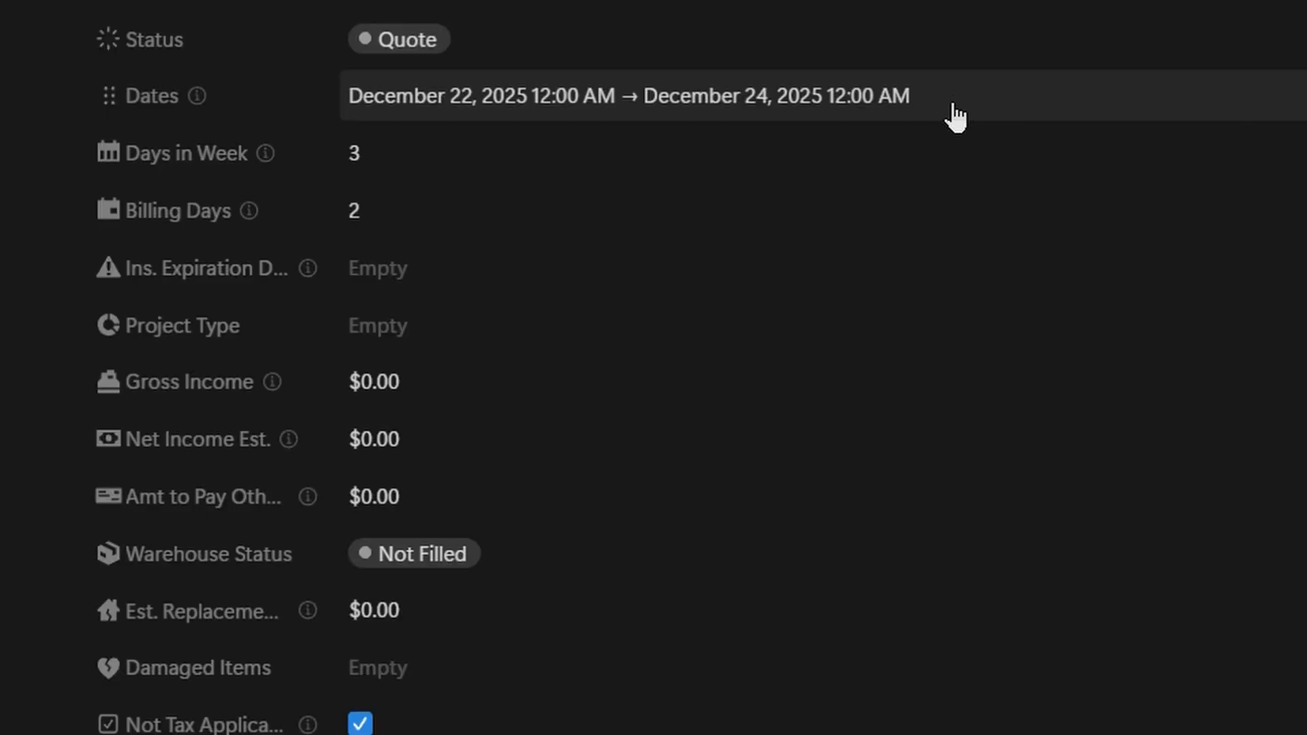
# Step: Try a seven-day billing week by setting Days in Week to 7 and Billing Days to 1
pyautogui.click(906, 148)
pyautogui.press('BackSpace')
pyautogui.write('7')
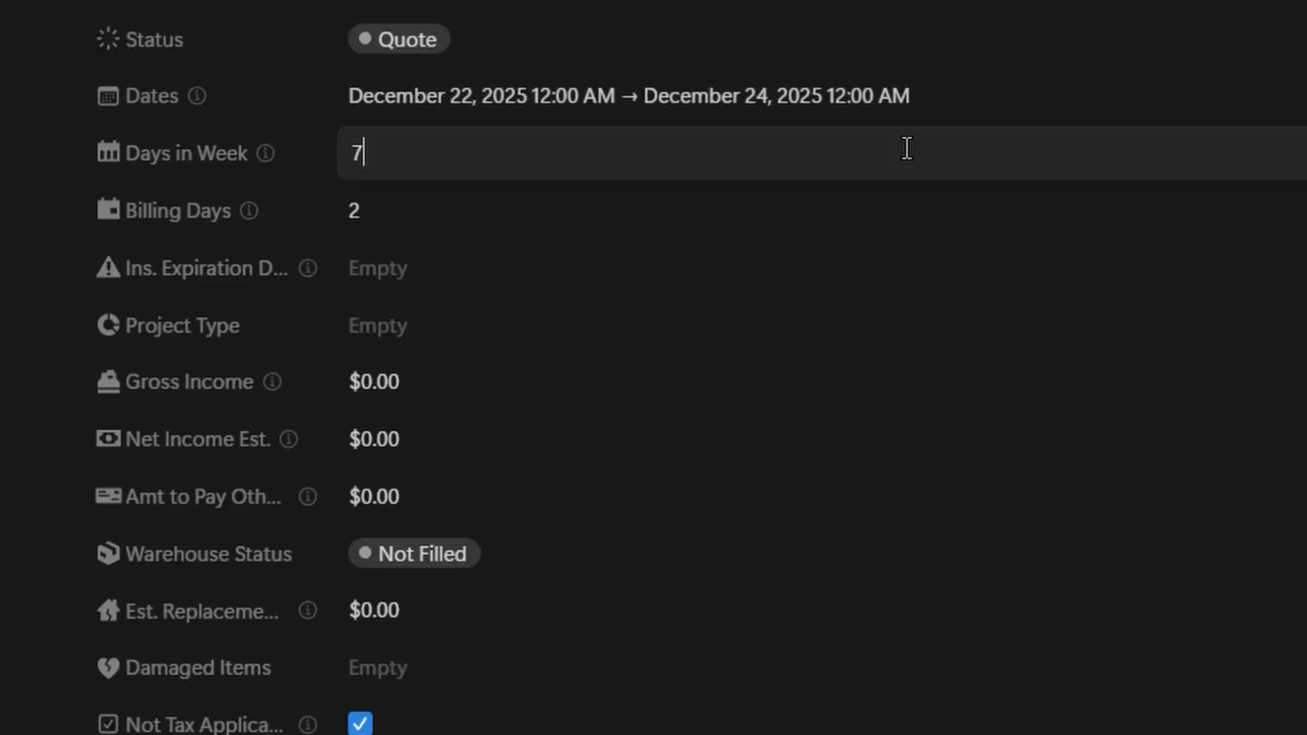
pyautogui.click(450, 202)
pyautogui.press('BackSpace')
pyautogui.write('1')
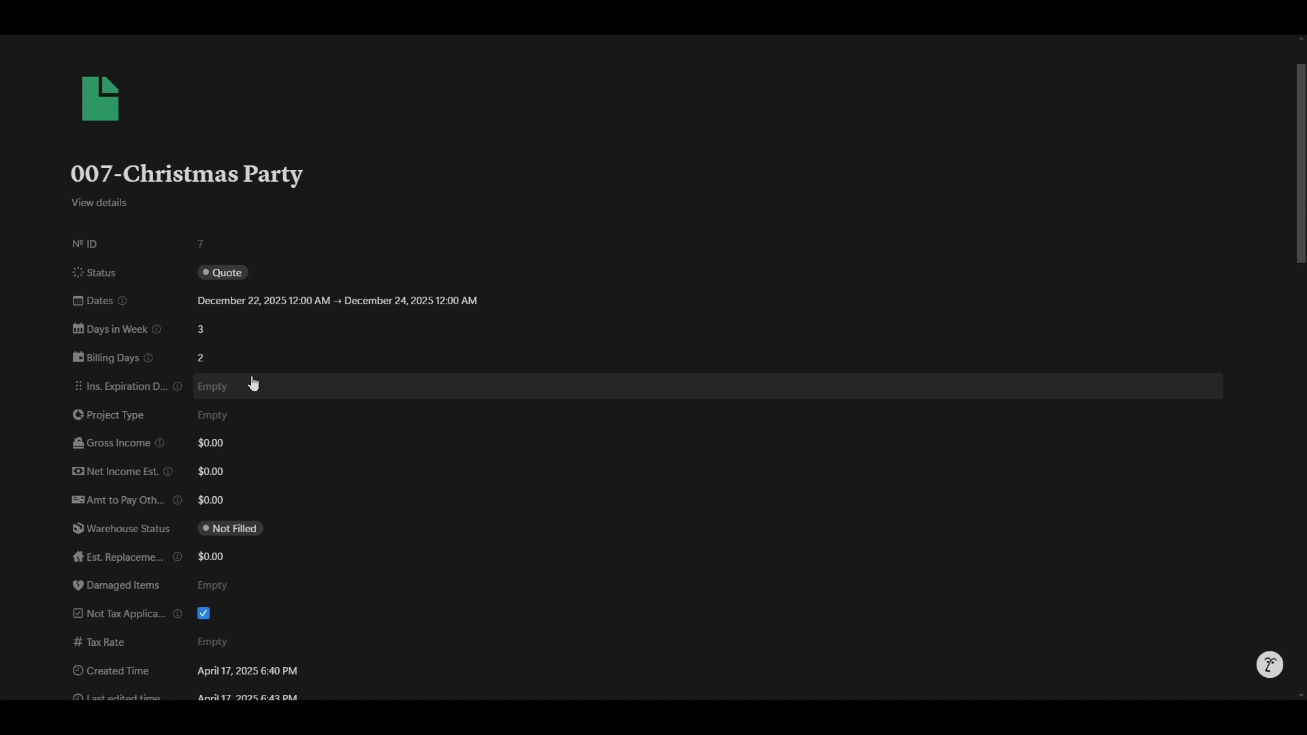
# Step: Set the reservation's Project Type to AV Event
pyautogui.scroll(-2, 253, 385)
pyautogui.click(235, 282)
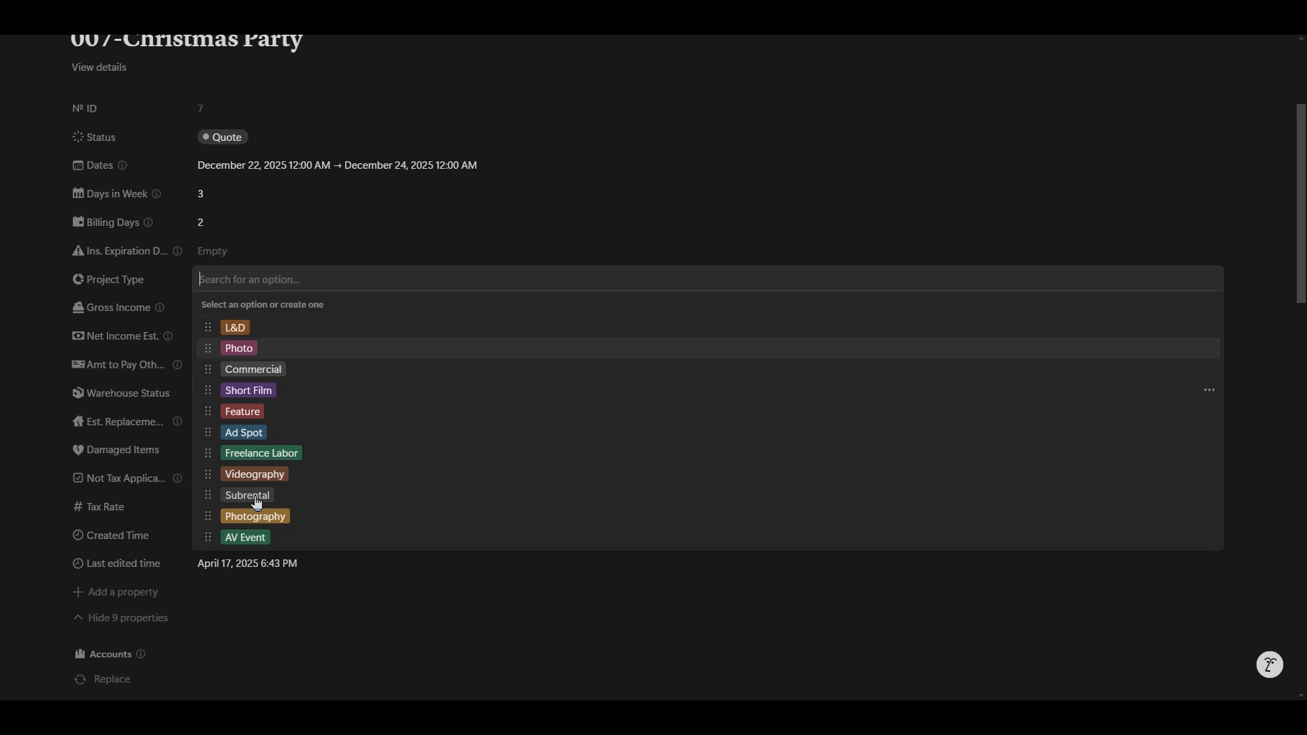
pyautogui.click(257, 537)
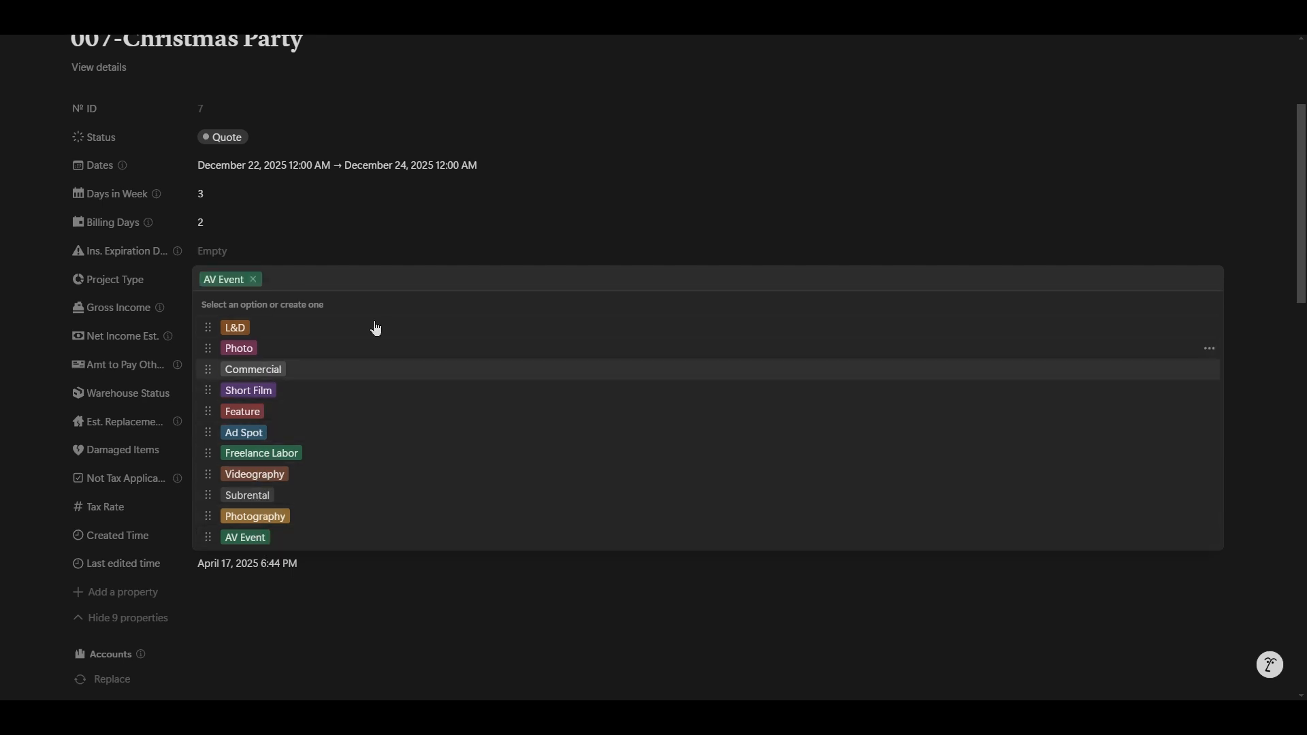
pyautogui.click(346, 250)
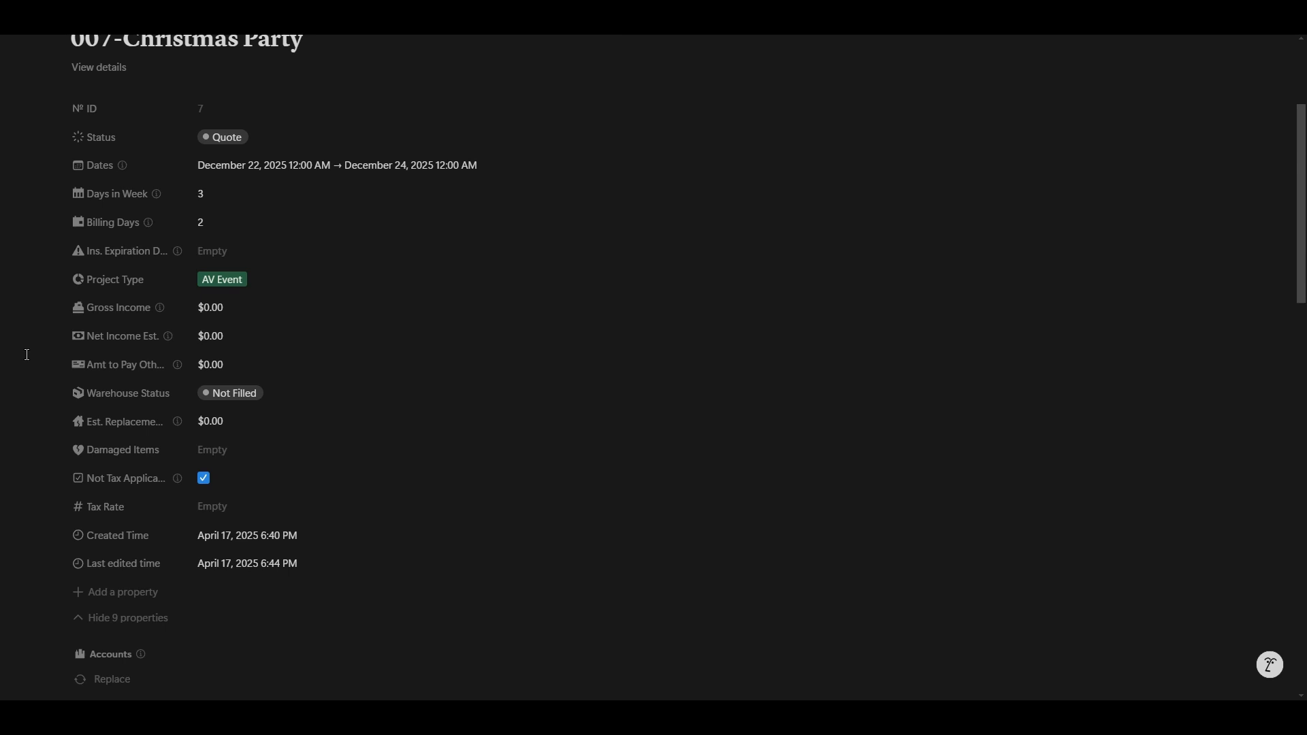
# Step: Show the reservation's details and review its profit margin, the subtotals for each cost category, and the cost of repair
pyautogui.scroll(2, 102, 273)
pyautogui.click(119, 203)
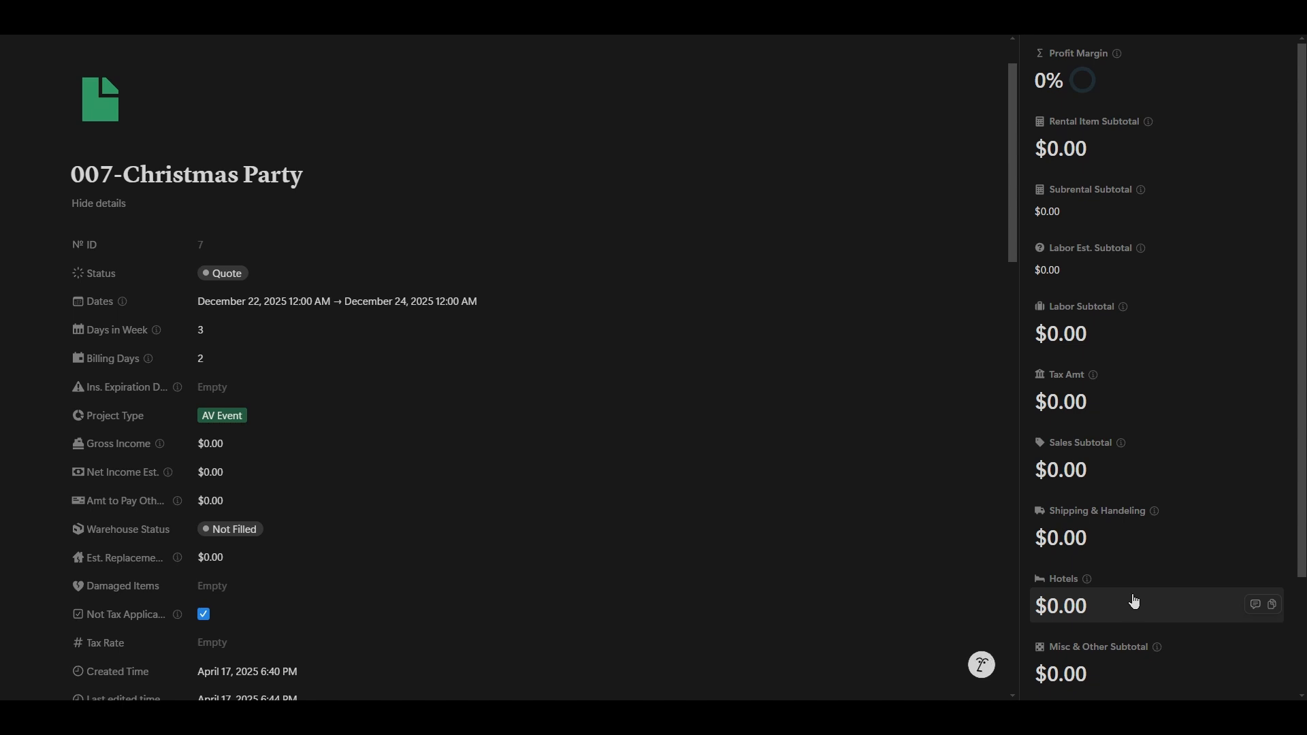
pyautogui.scroll(-2, 1132, 604)
pyautogui.moveTo(1154, 509)
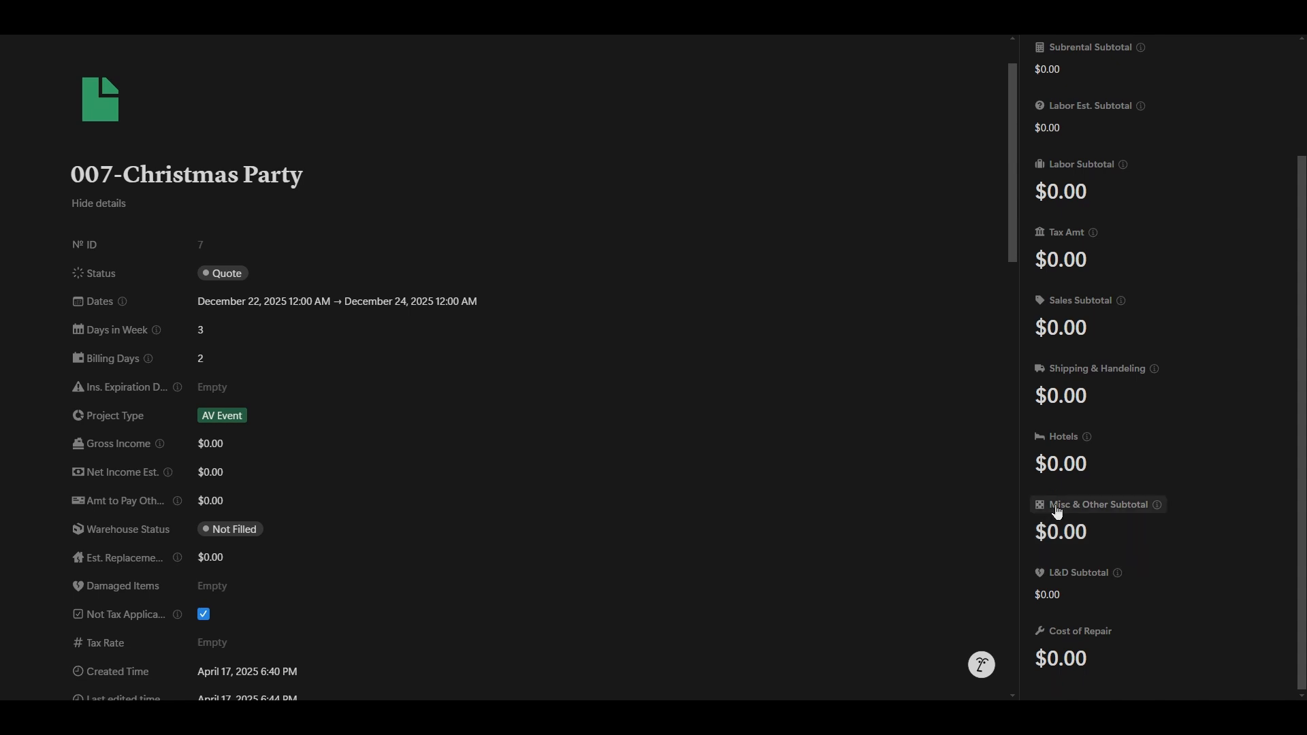
pyautogui.moveTo(1052, 510)
pyautogui.scroll(3, 1089, 476)
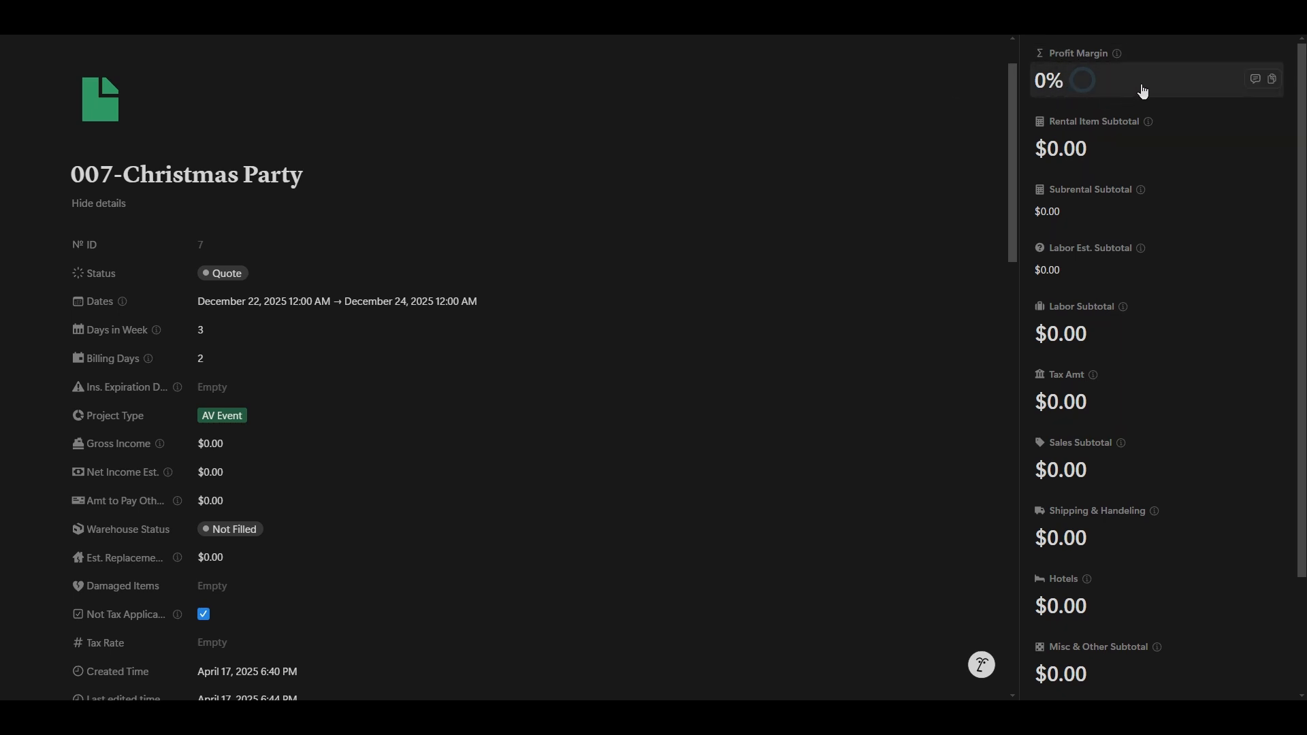
pyautogui.scroll(-3, 1142, 92)
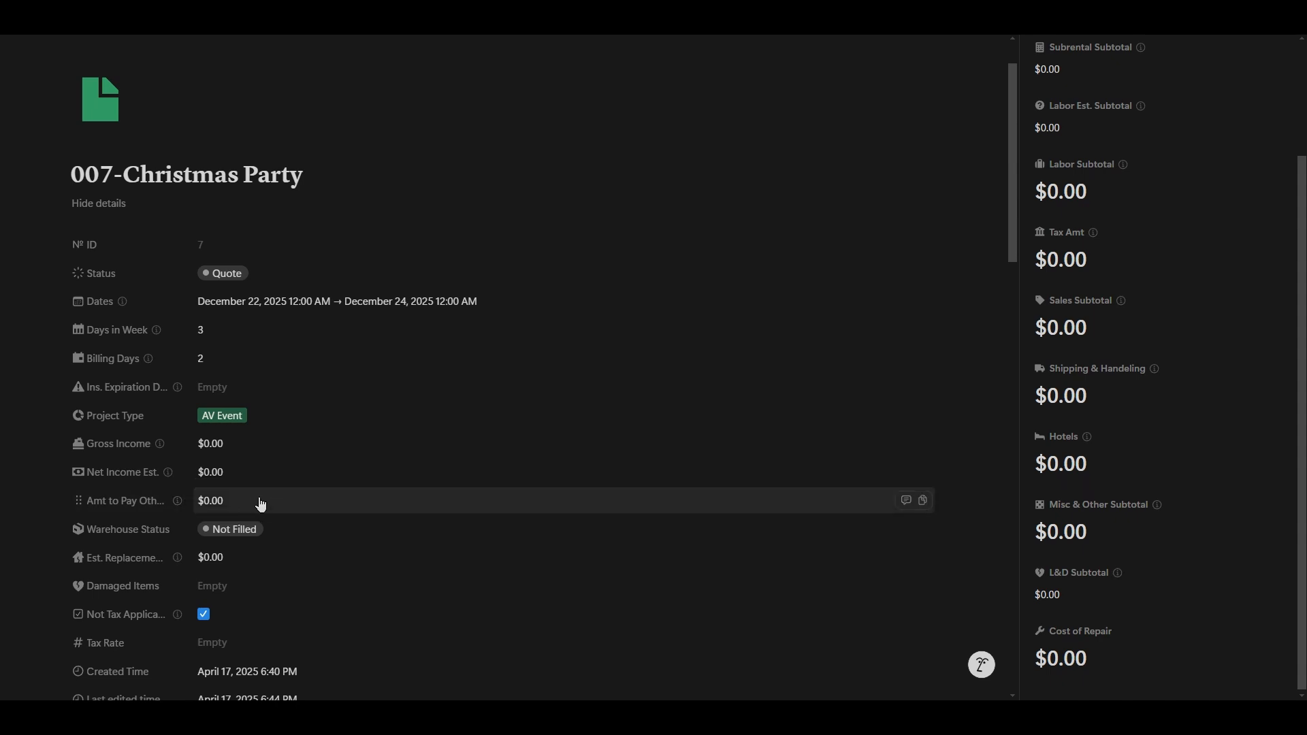
# Step: Check the relation, property and calculation behind the Warehouse Status field, and look over the remaining reservation properties
pyautogui.click(289, 536)
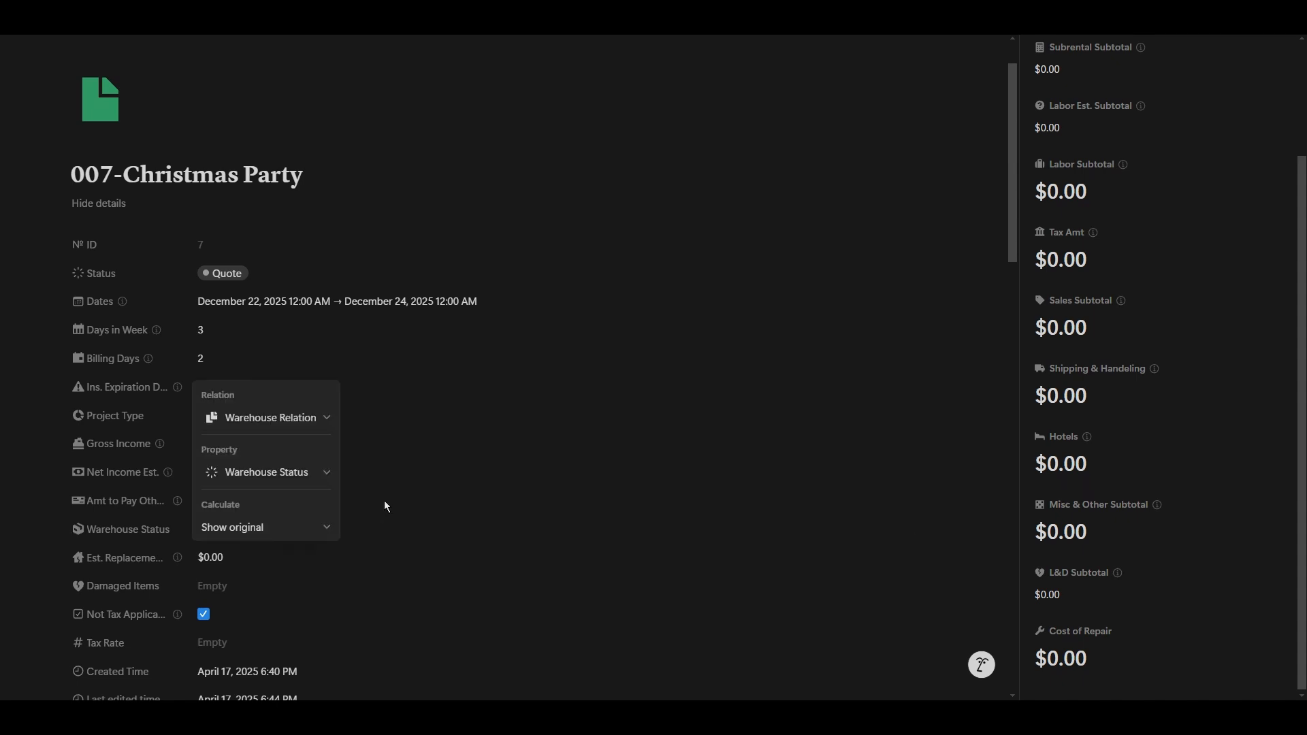
pyautogui.click(385, 507)
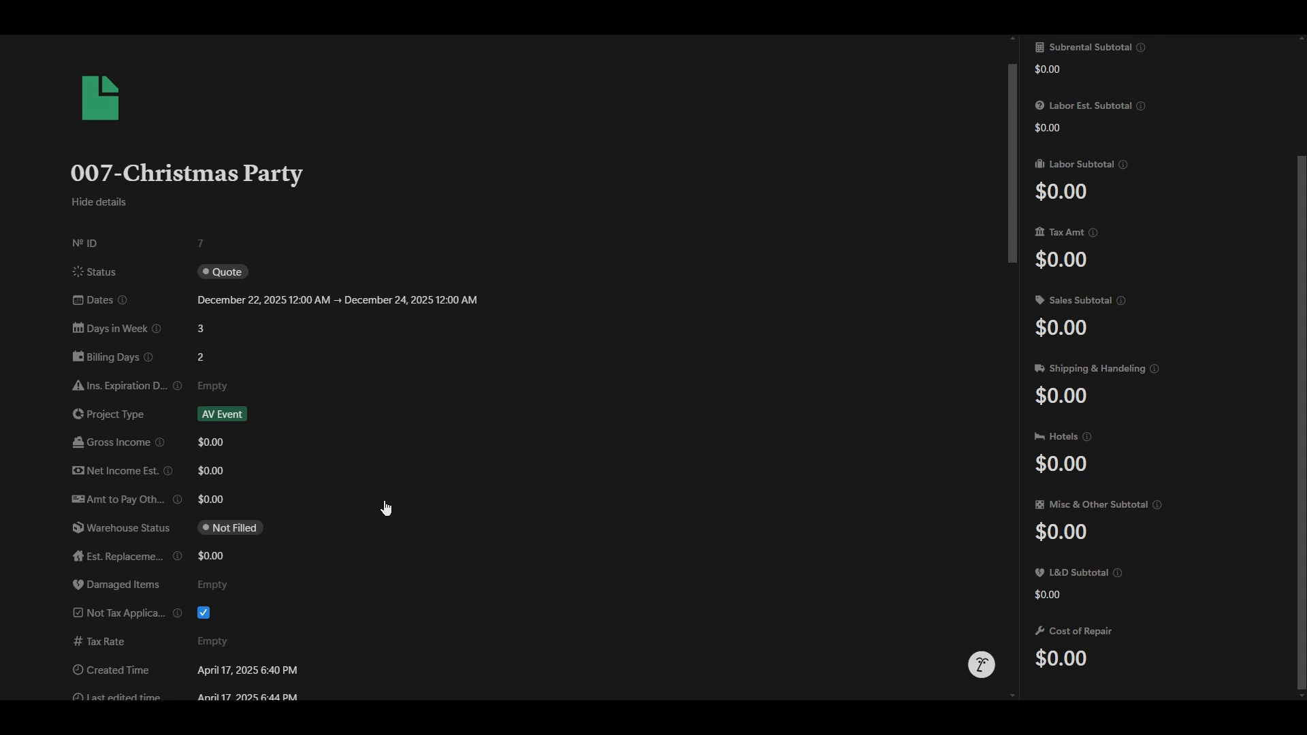
pyautogui.scroll(-2, 385, 506)
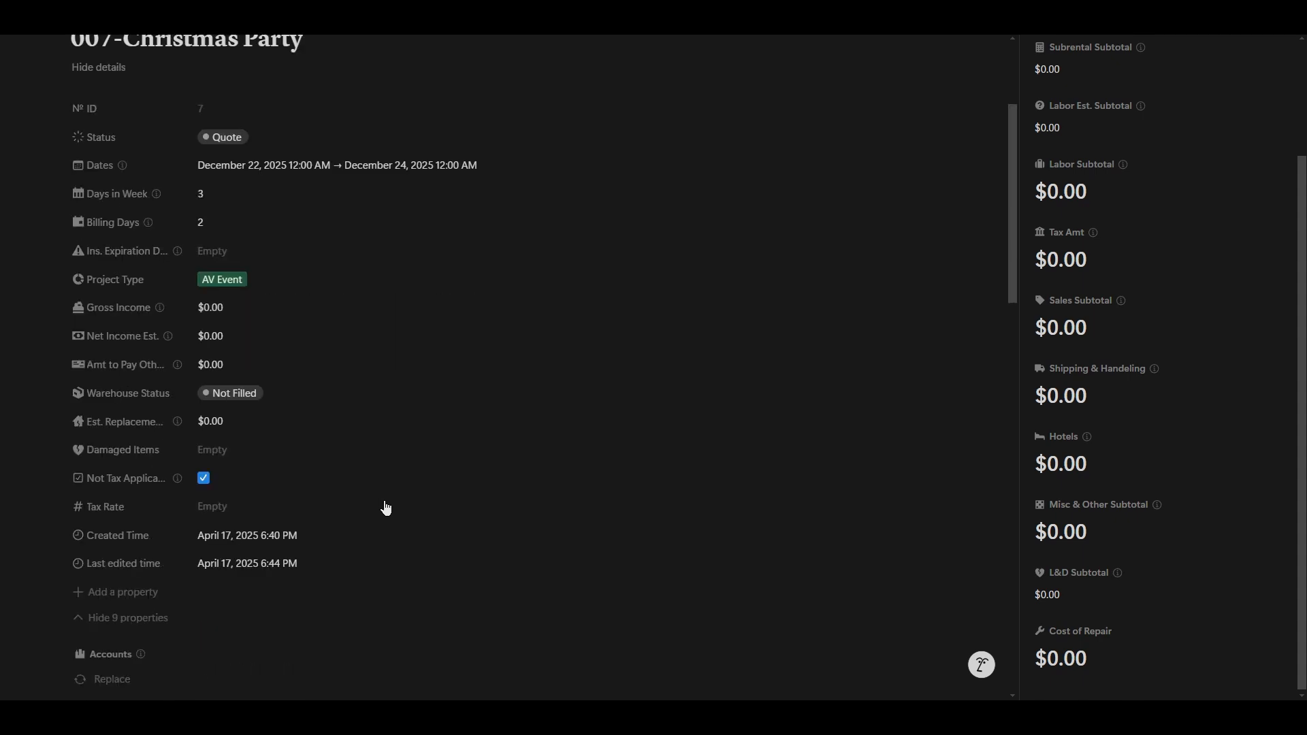
# Step: Check the formulas behind the reservation's estimated replacement cost and Damaged Items properties
pyautogui.click(238, 425)
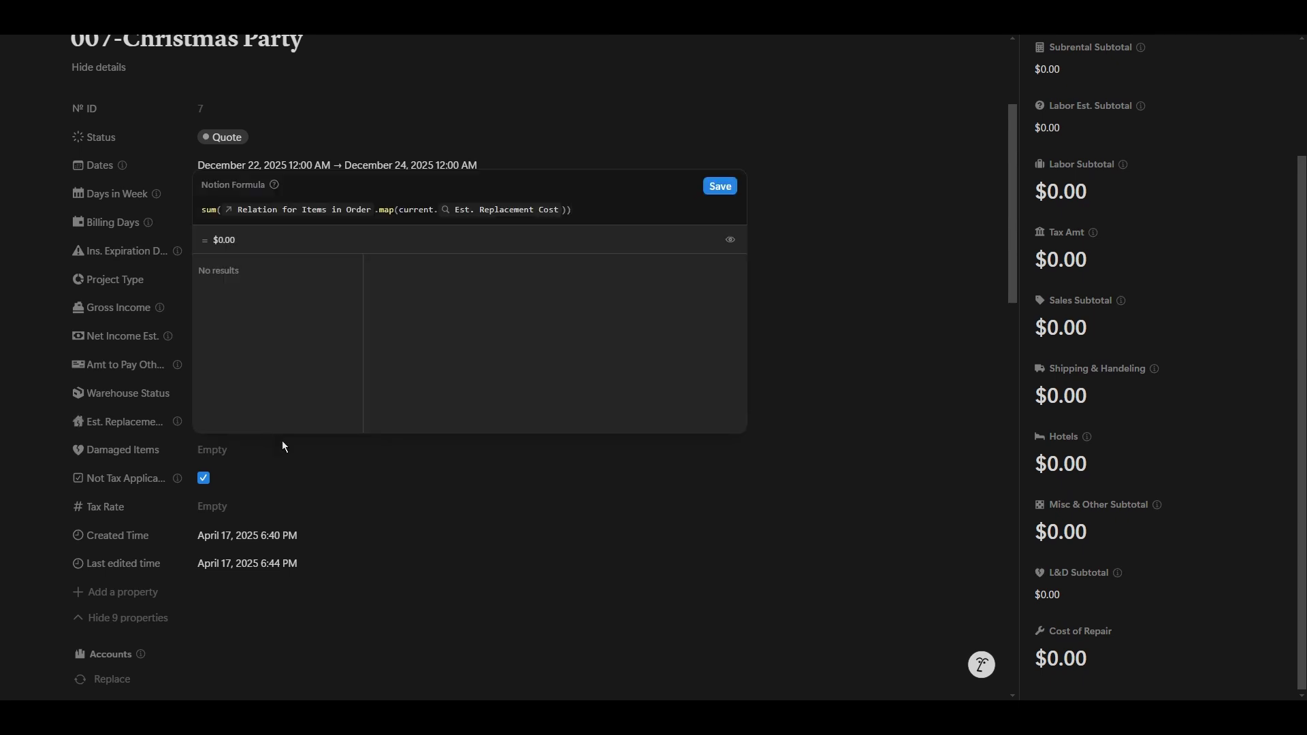
pyautogui.click(339, 466)
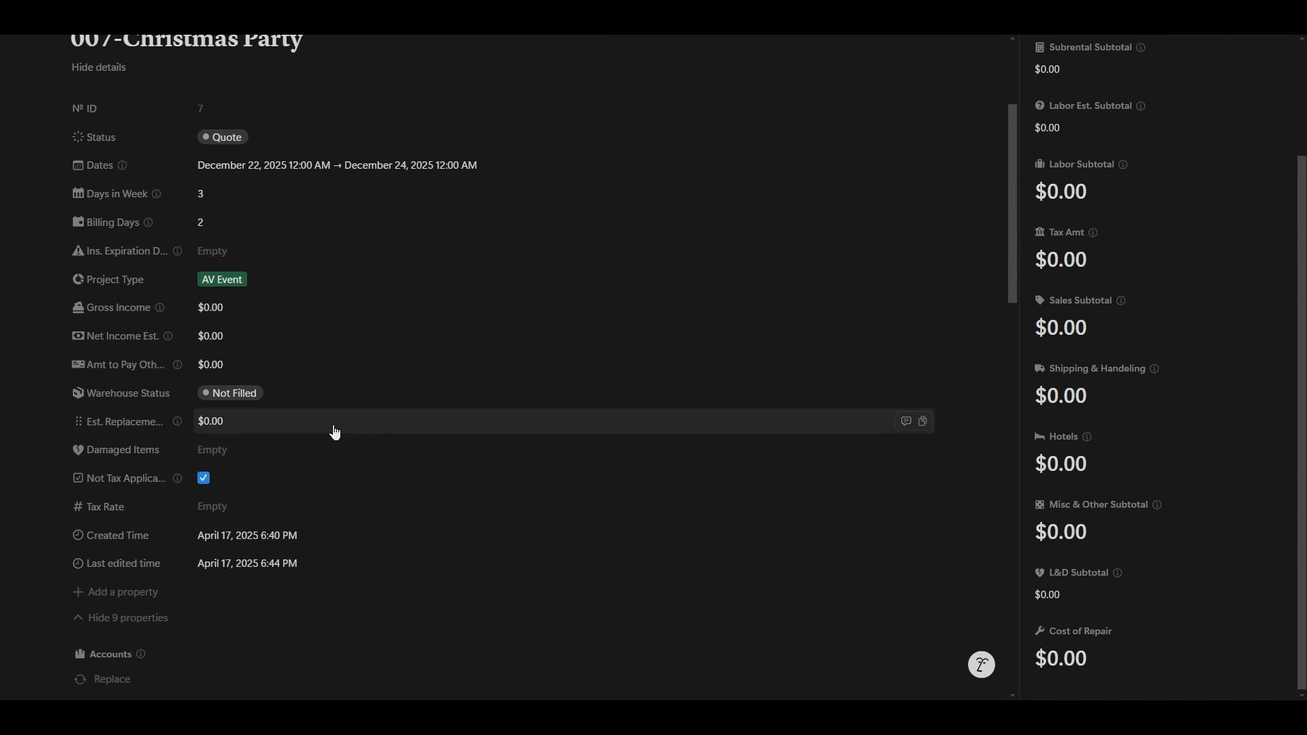
pyautogui.click(277, 452)
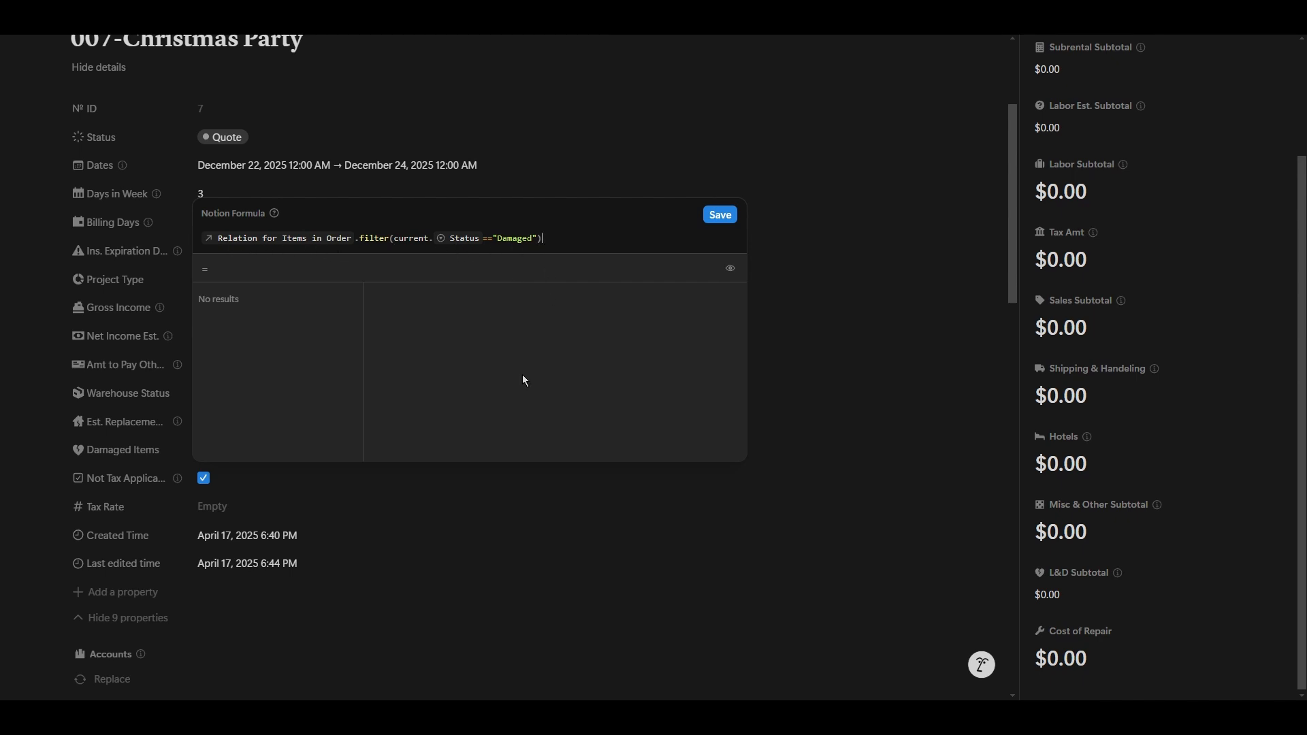
pyautogui.click(467, 494)
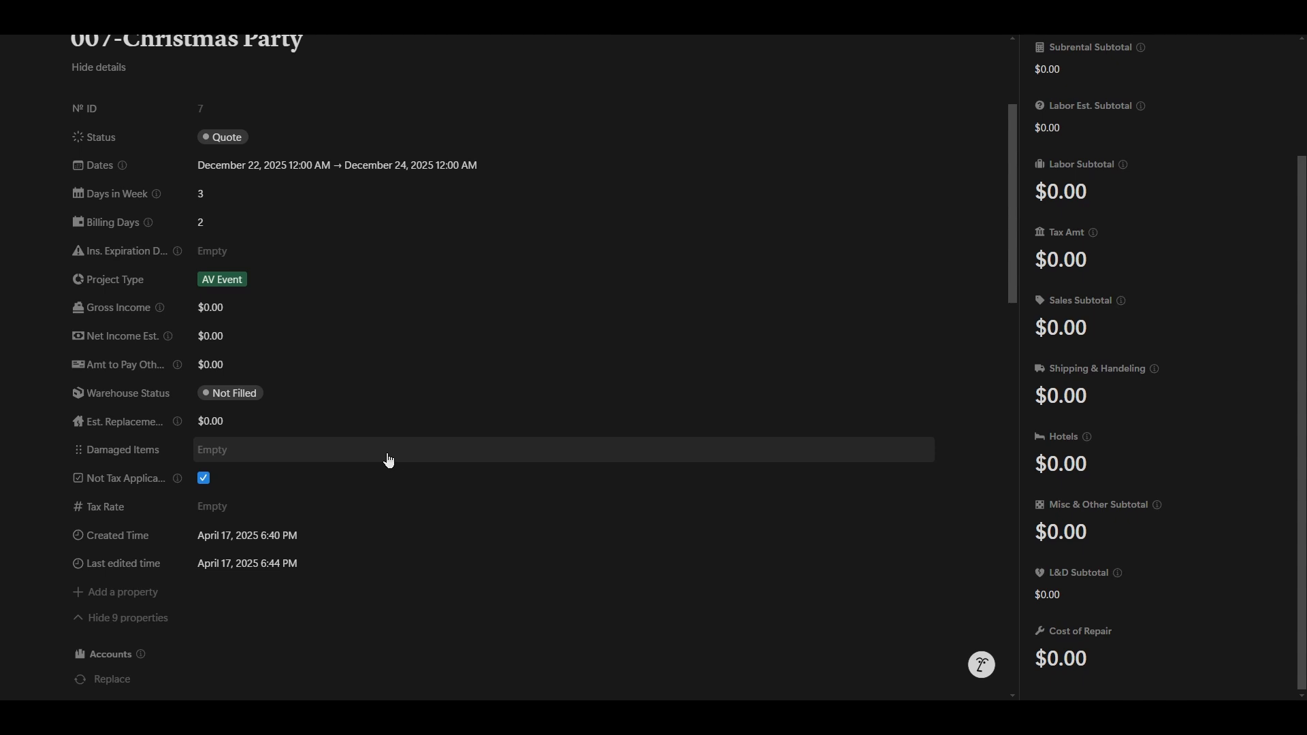
# Step: Make the reservation taxable by clearing Not Tax Applicable and set its Tax Rate to 7%
pyautogui.click(204, 478)
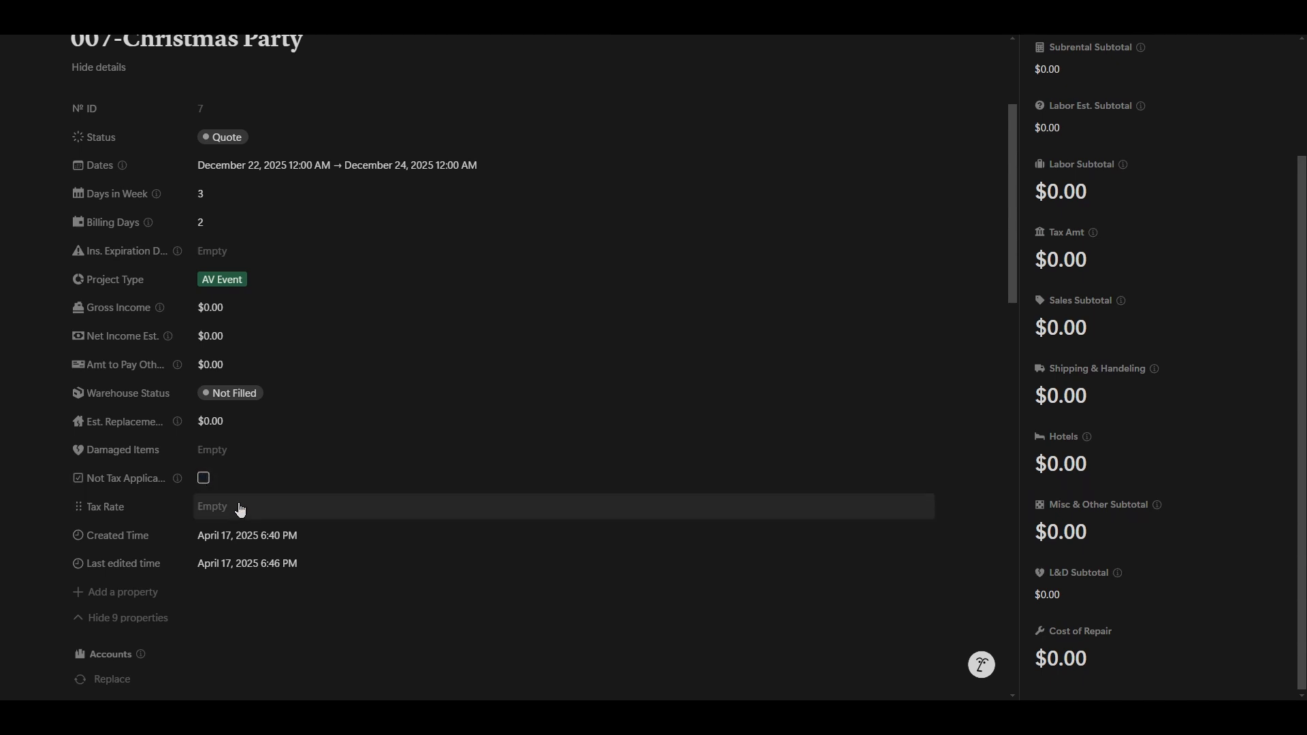
pyautogui.click(246, 507)
pyautogui.press('Return')
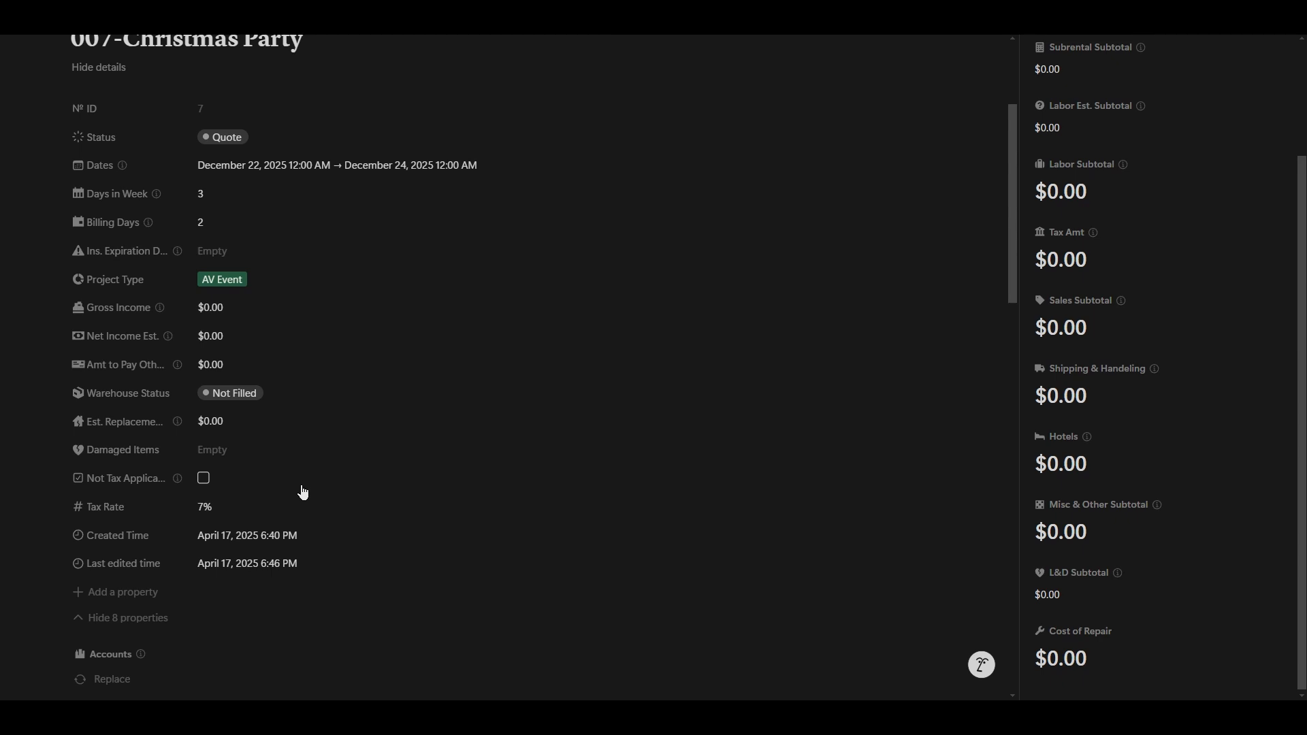
# Step: Link the Really Good Customer account and its Creative Director contact to the reservation
pyautogui.scroll(-2, 303, 492)
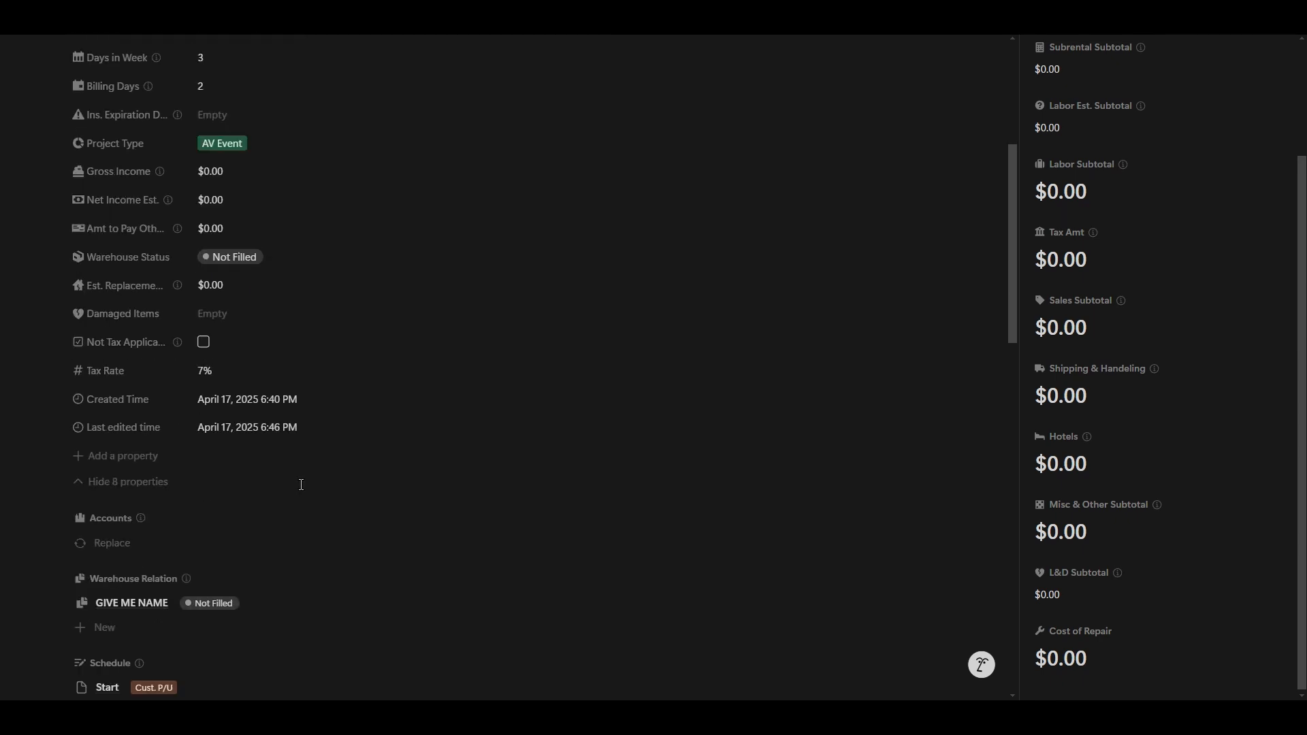
pyautogui.scroll(-1, 301, 483)
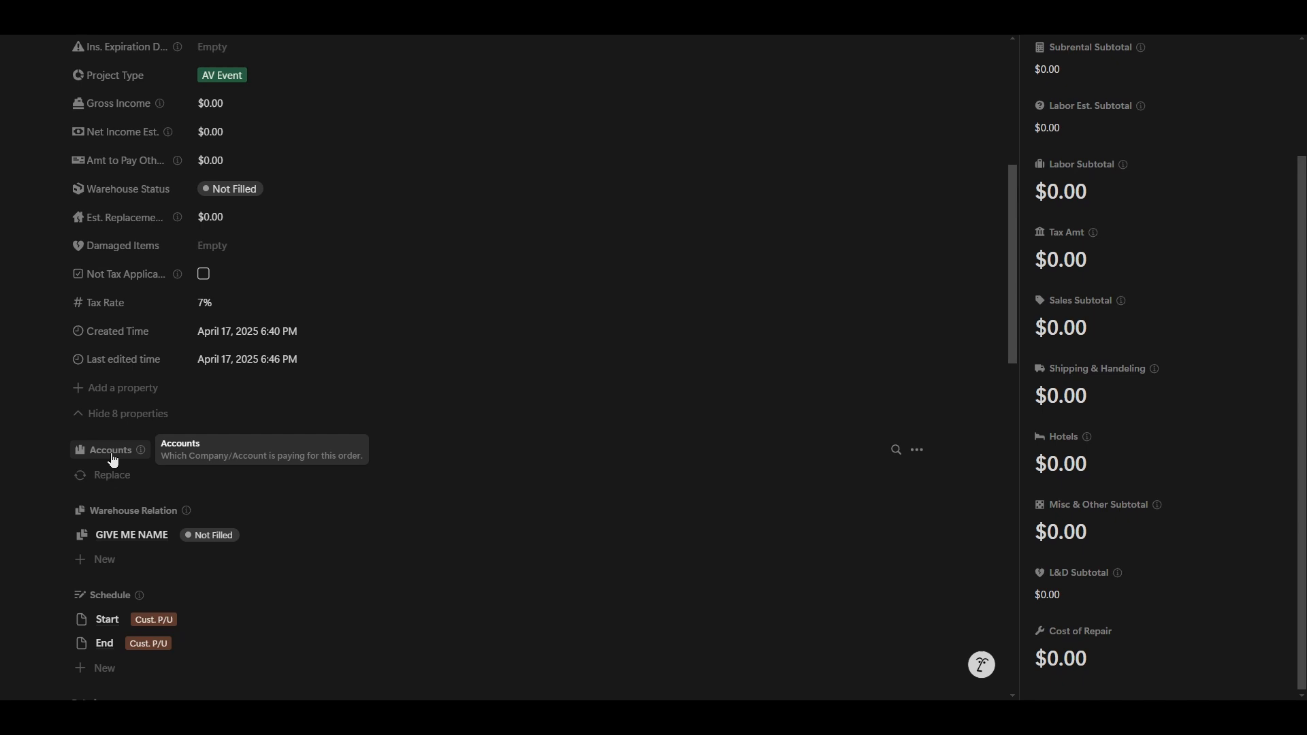
pyautogui.click(147, 476)
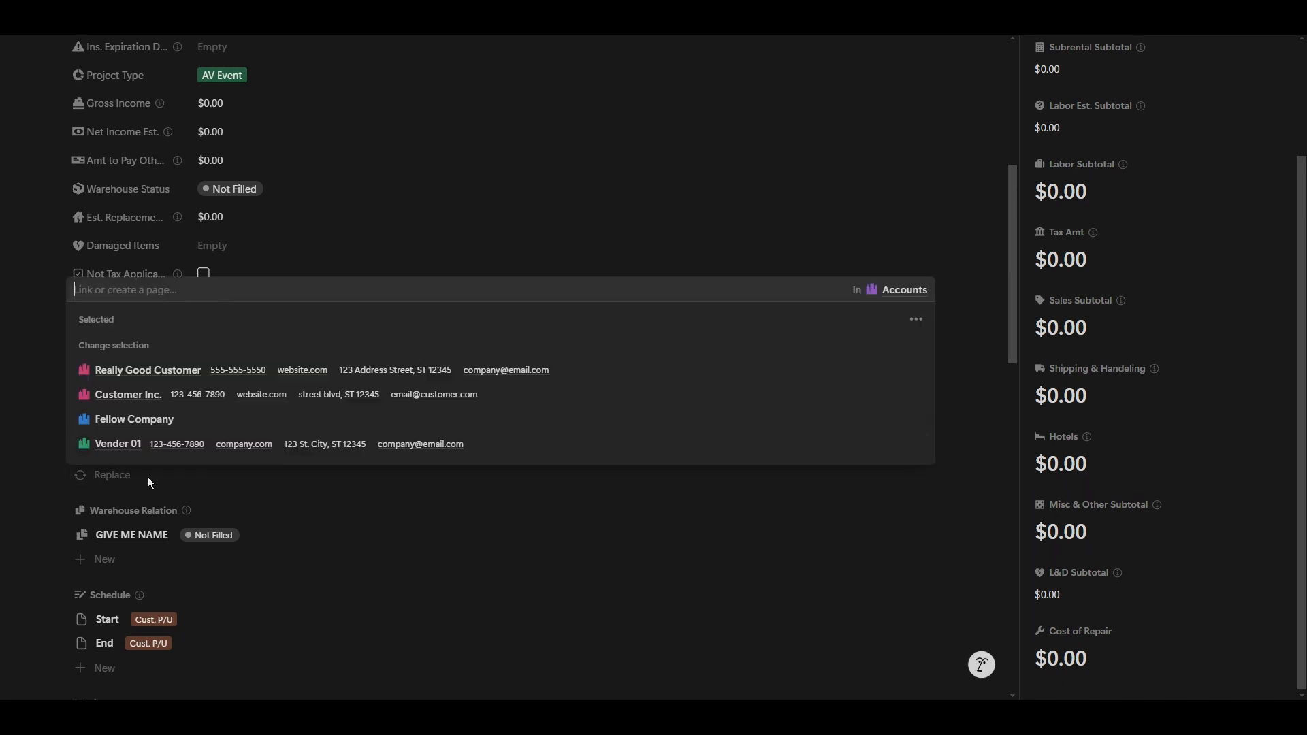
pyautogui.click(151, 370)
pyautogui.click(113, 613)
pyautogui.click(111, 508)
pyautogui.click(495, 444)
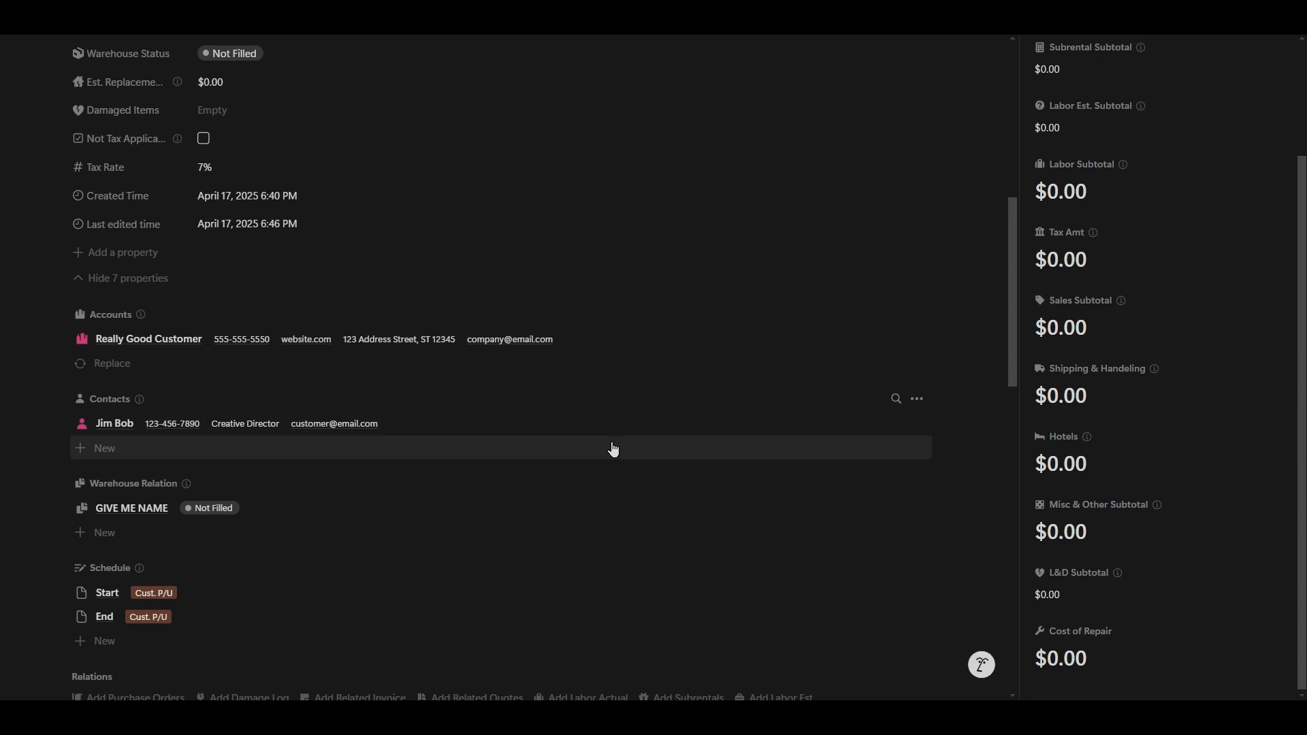
# Step: Check the reservation's insurance expiration status, and hide the details with the cost subtotals
pyautogui.scroll(-6, 612, 449)
pyautogui.scroll(9, 204, 105)
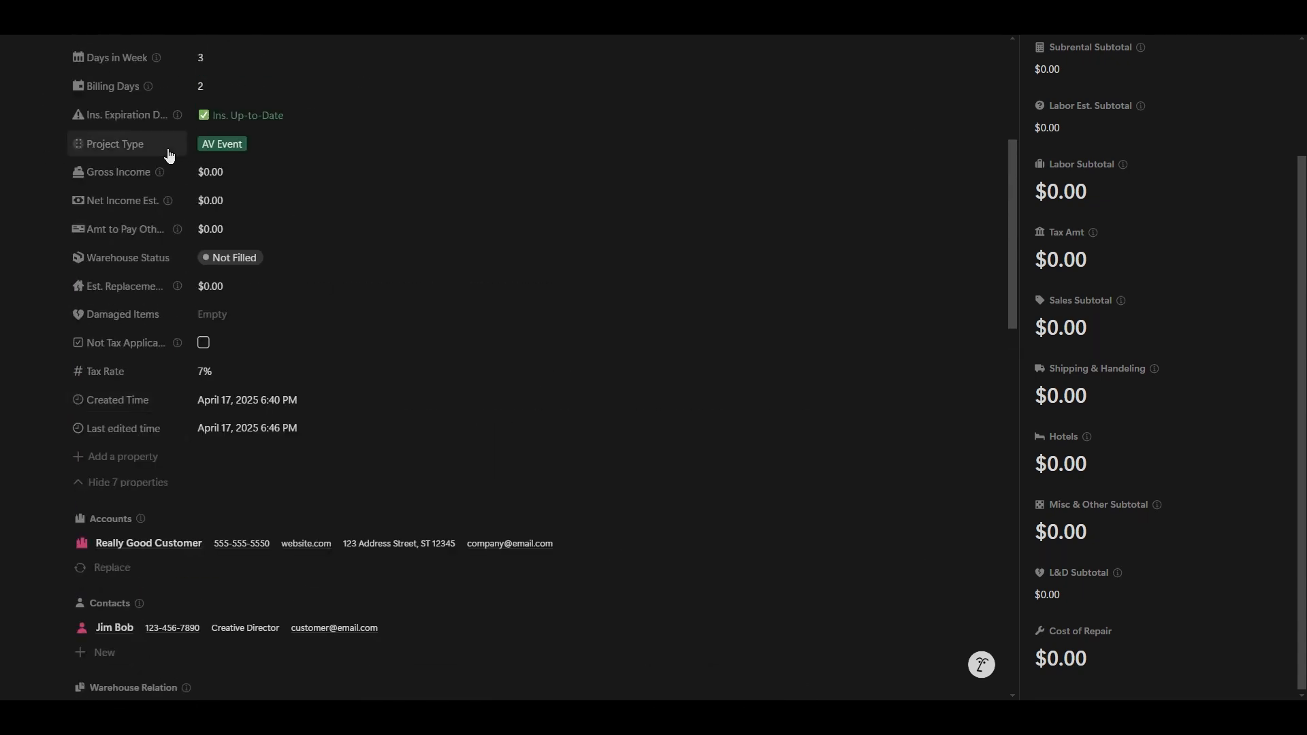
pyautogui.scroll(4, 169, 153)
pyautogui.click(102, 205)
pyautogui.scroll(-6, 410, 283)
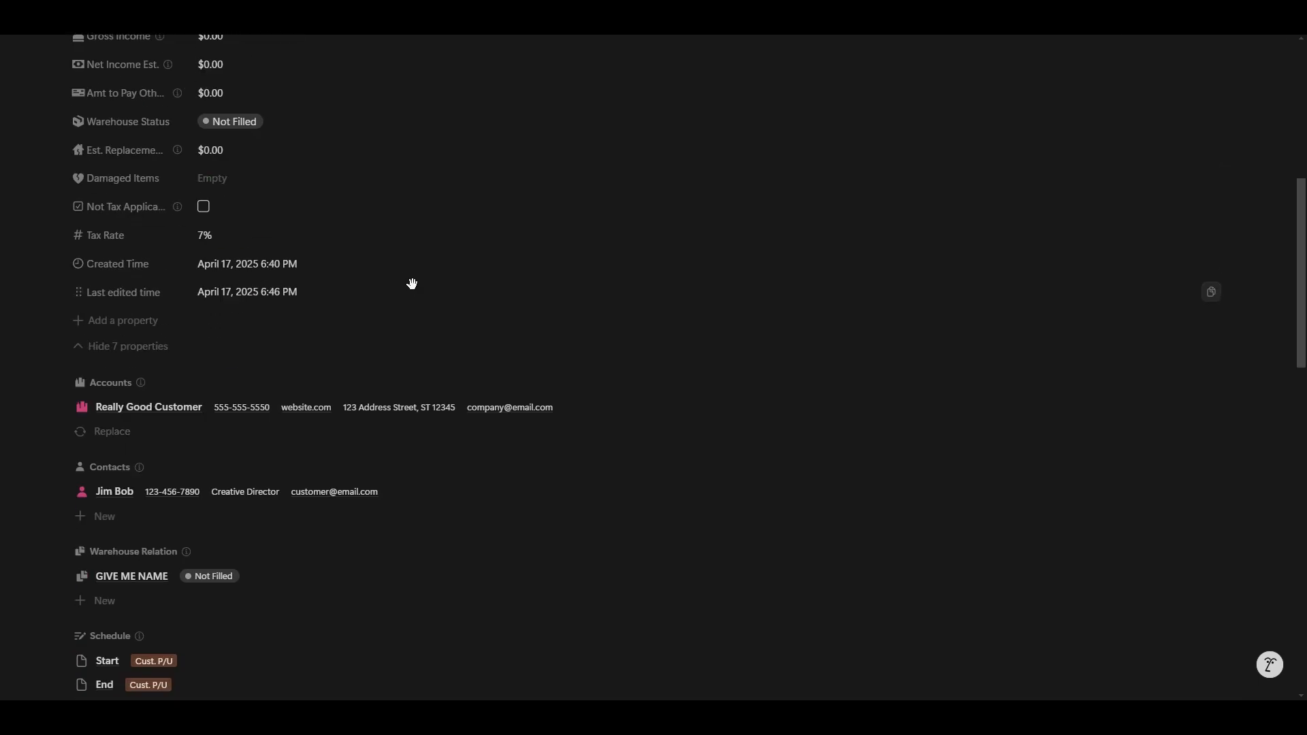
pyautogui.scroll(-10, 412, 283)
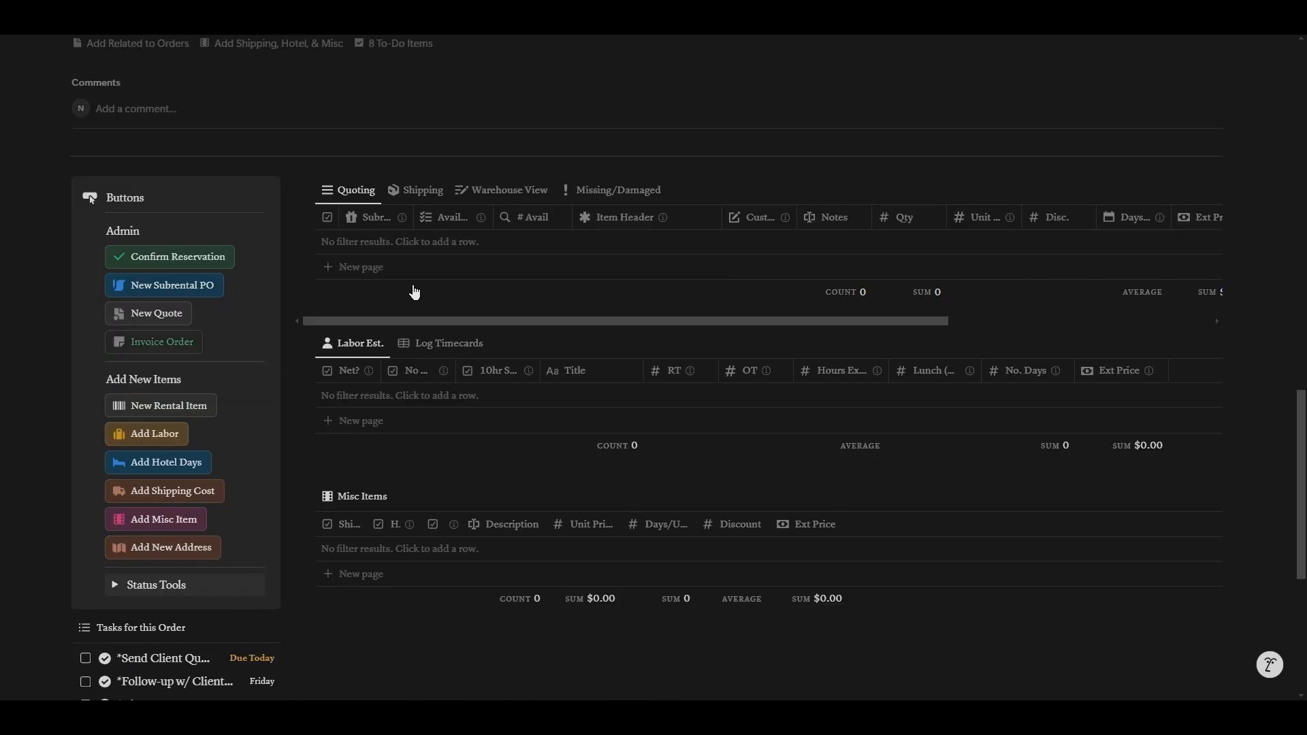
pyautogui.scroll(-1, 414, 292)
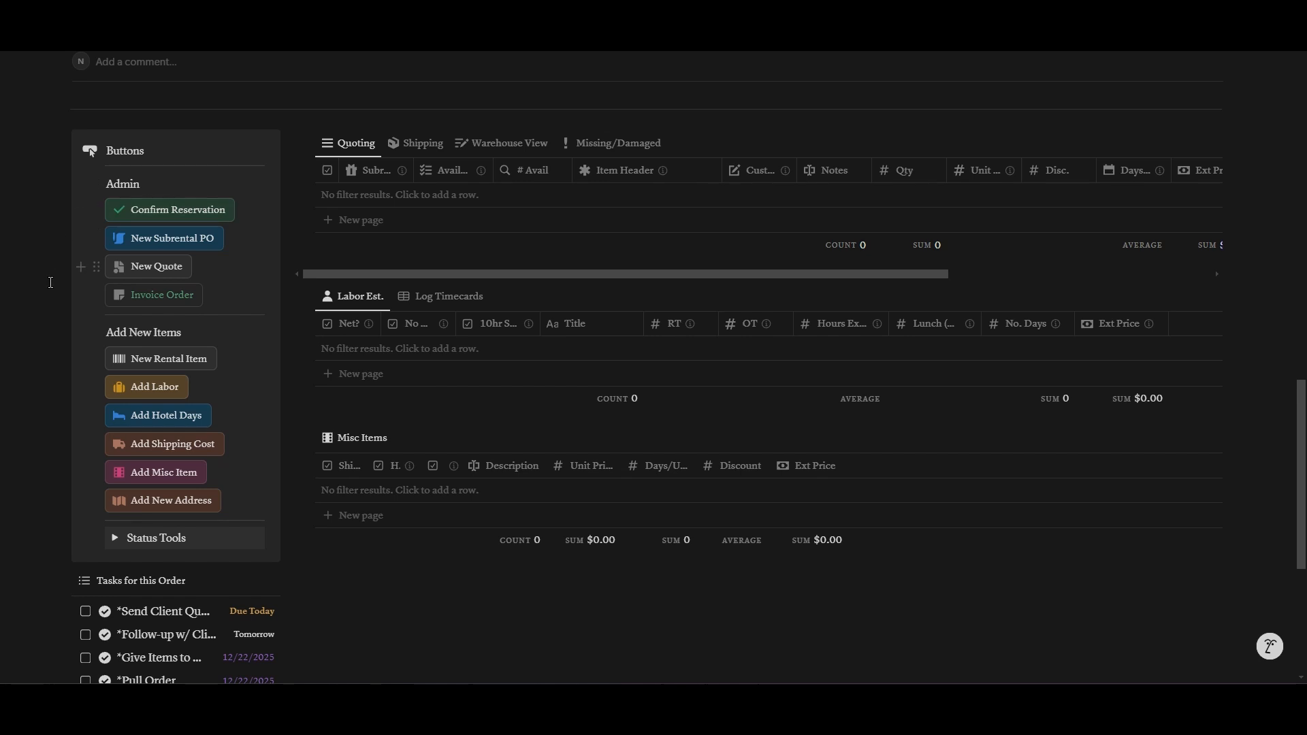
# Step: Inspect the automated actions behind New Rental Item and Add Labor, and look over the order's task list
pyautogui.click(193, 364)
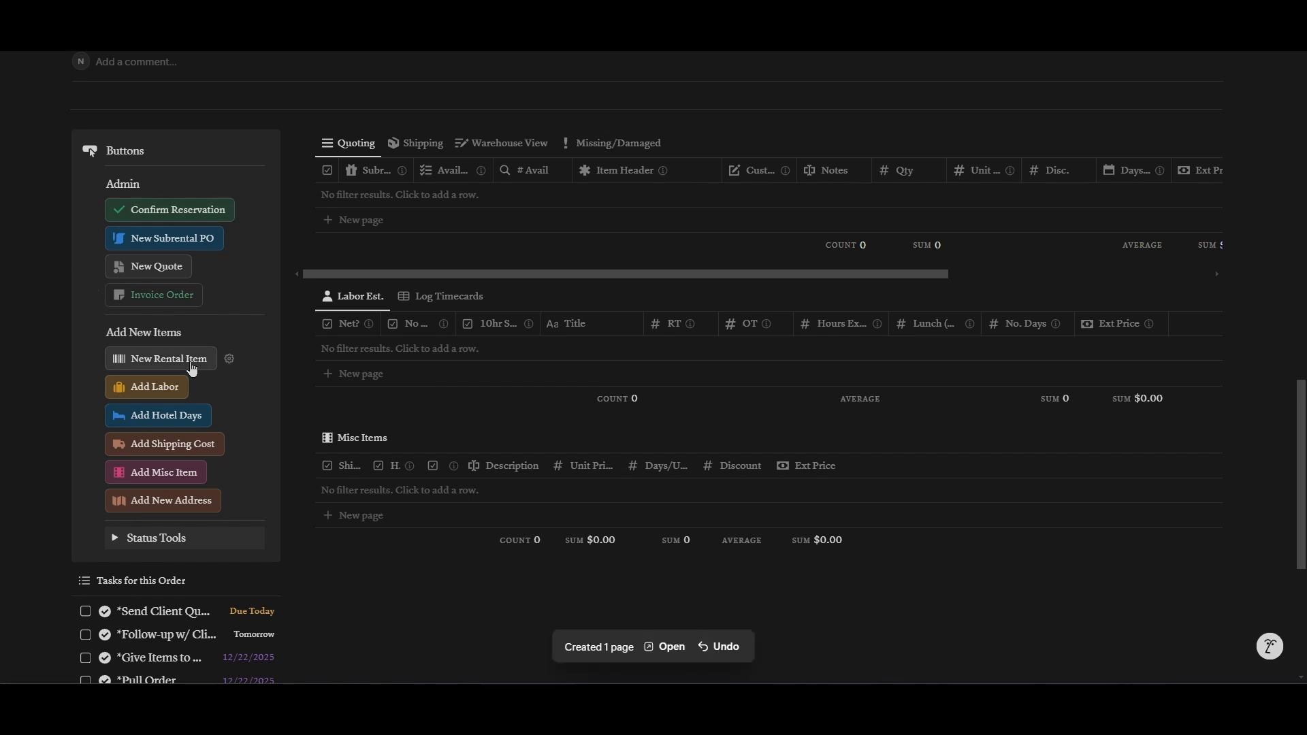
pyautogui.click(230, 359)
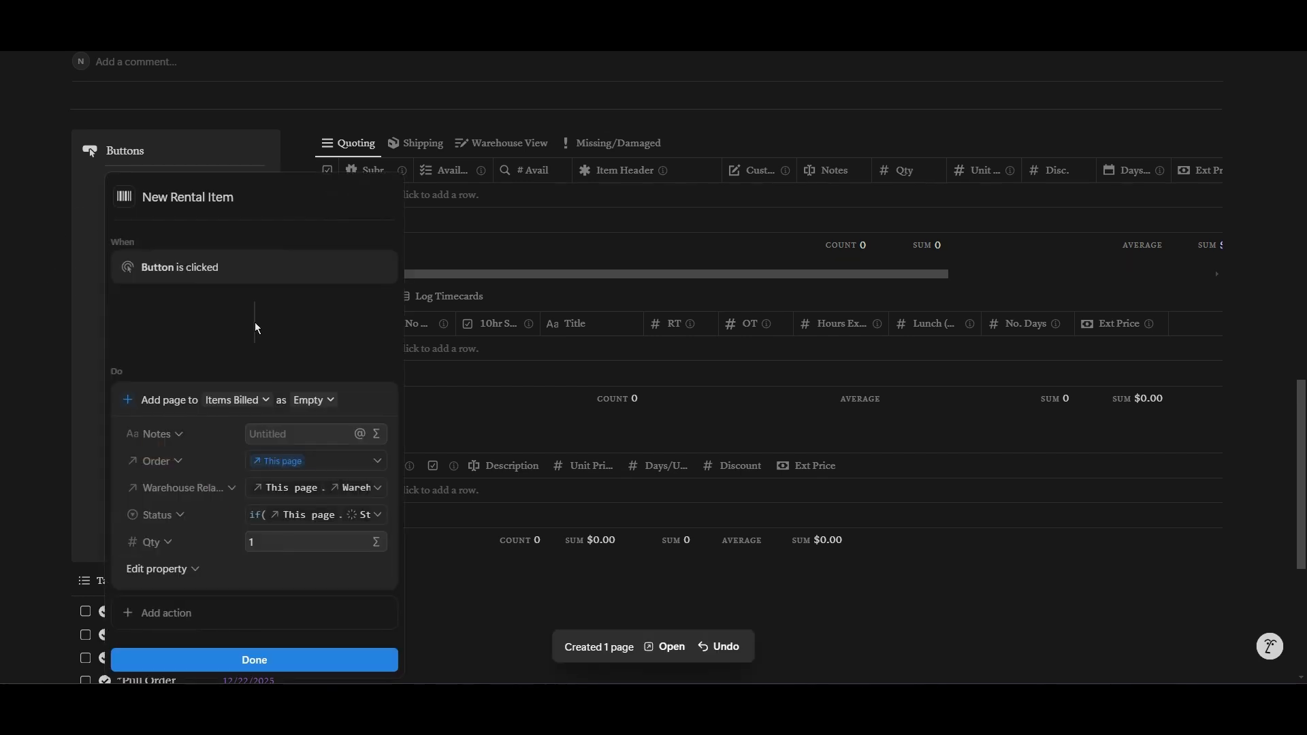
pyautogui.click(447, 661)
pyautogui.click(203, 386)
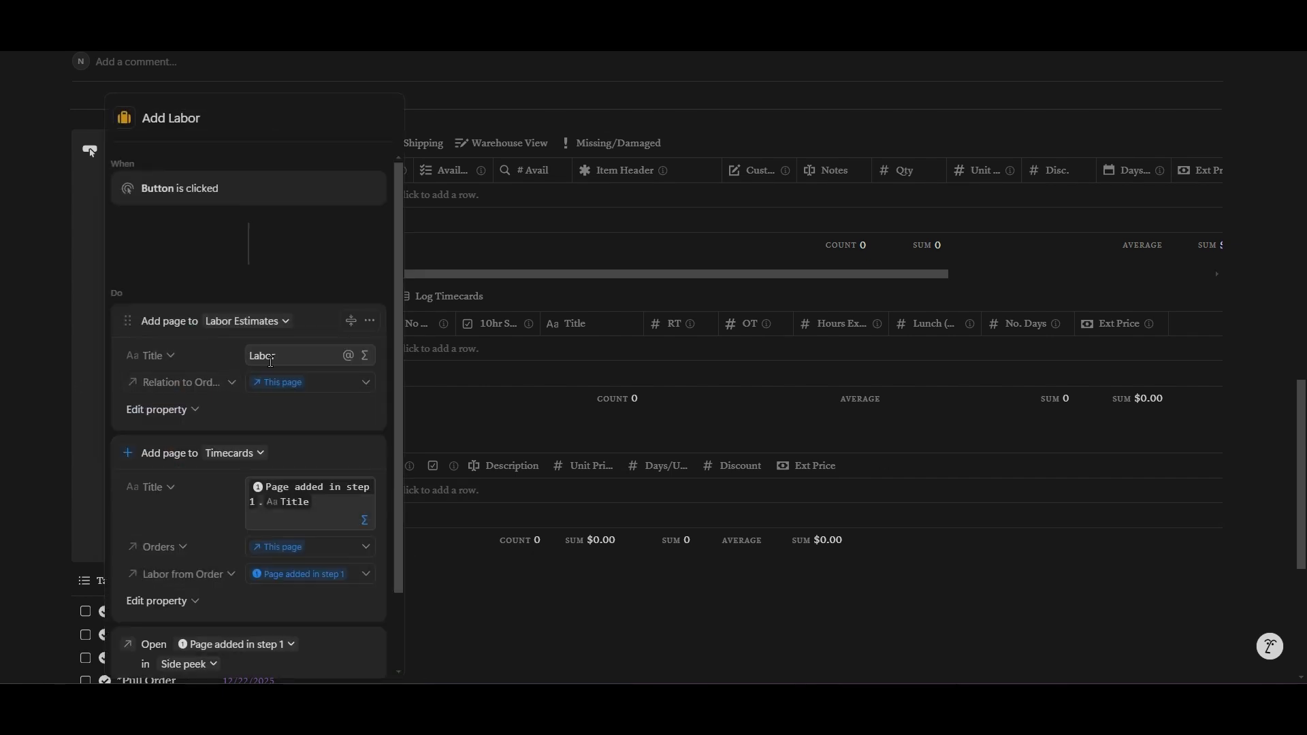
pyautogui.scroll(-3, 289, 582)
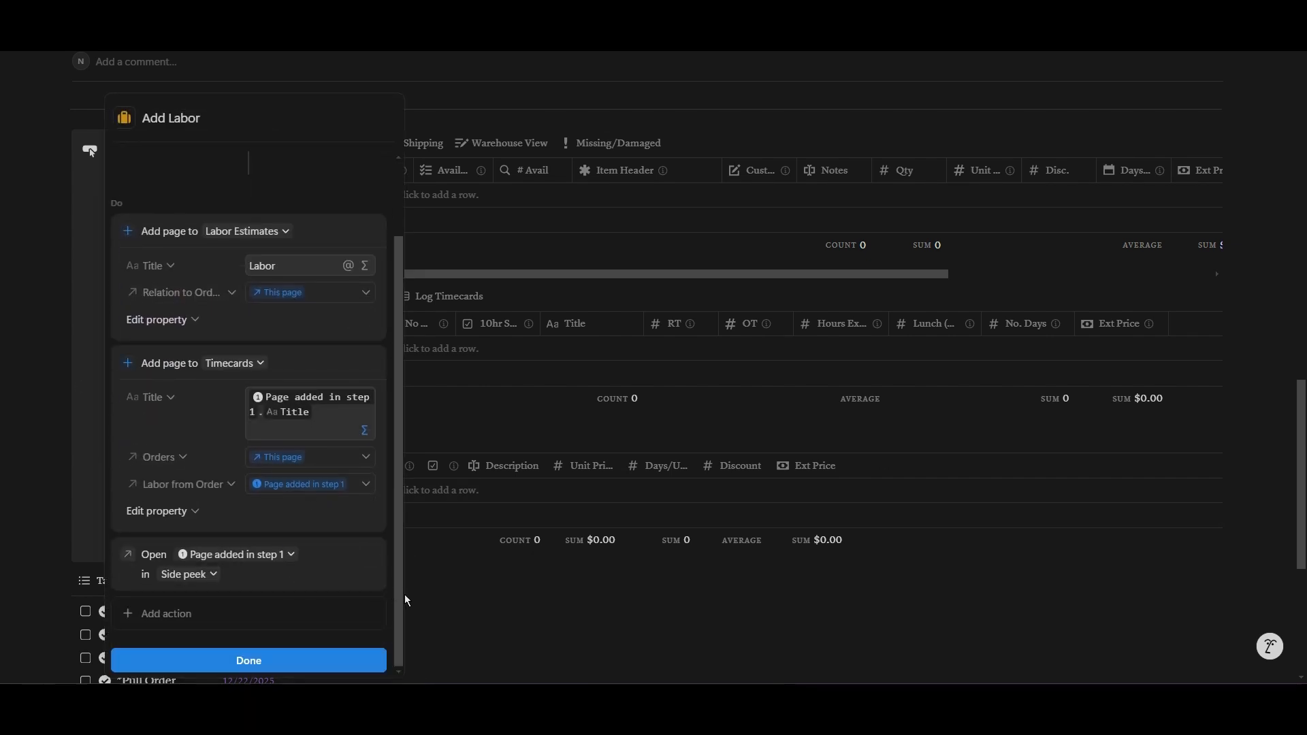
pyautogui.click(453, 594)
pyautogui.scroll(-5, 447, 592)
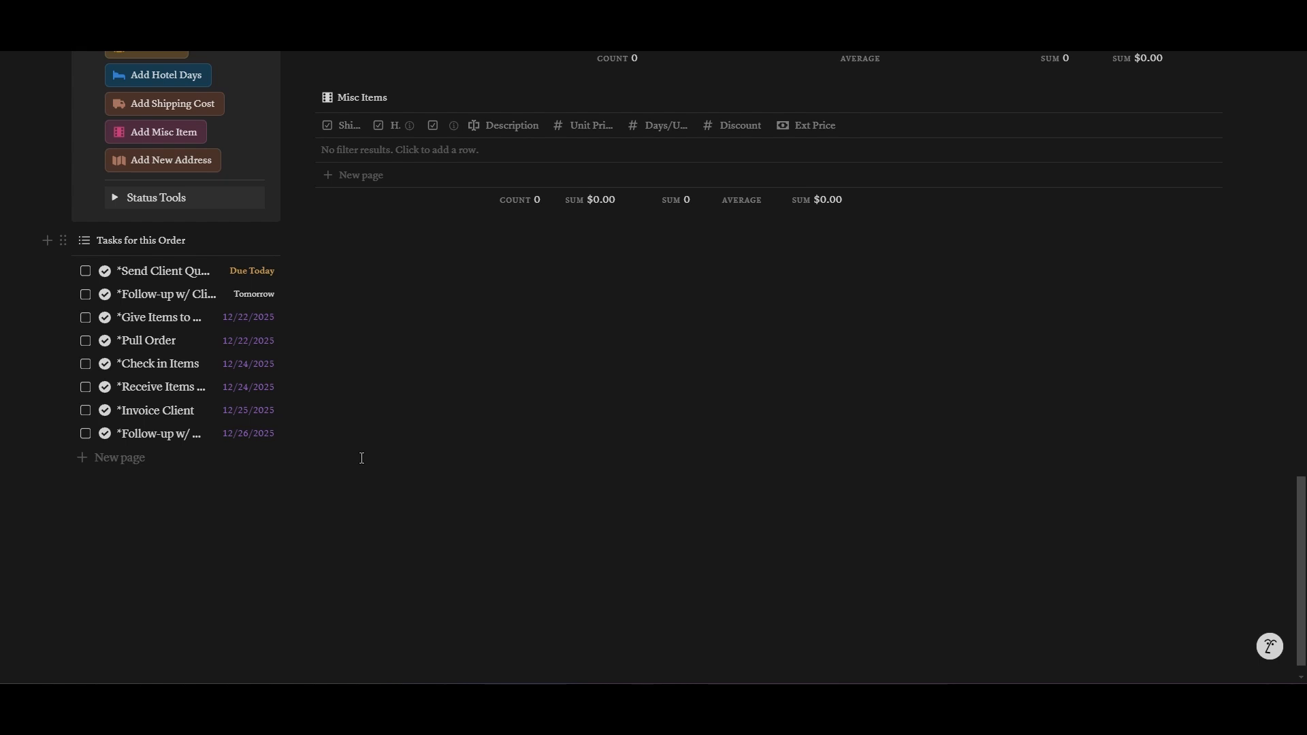
pyautogui.scroll(5, 362, 455)
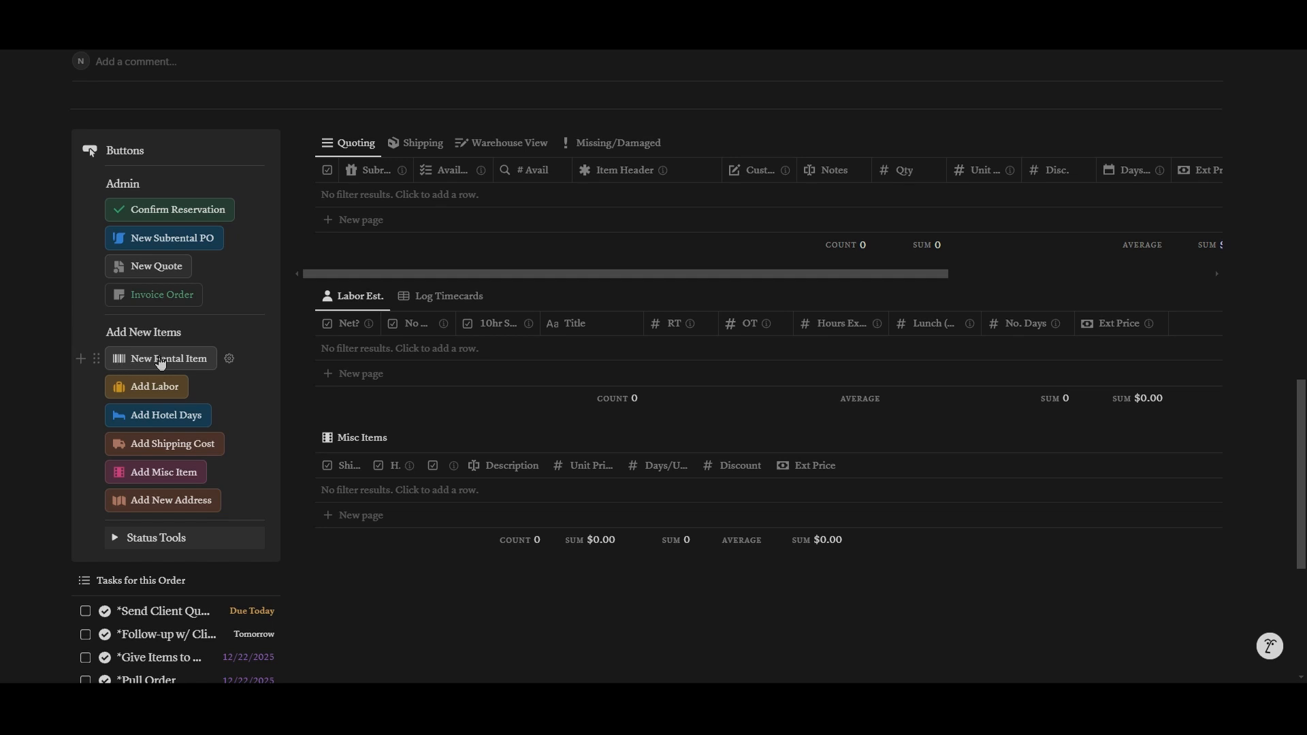
# Step: Add a new rental item to the Quoting table with Powerful Light as its Item Header
pyautogui.scroll(2, 261, 368)
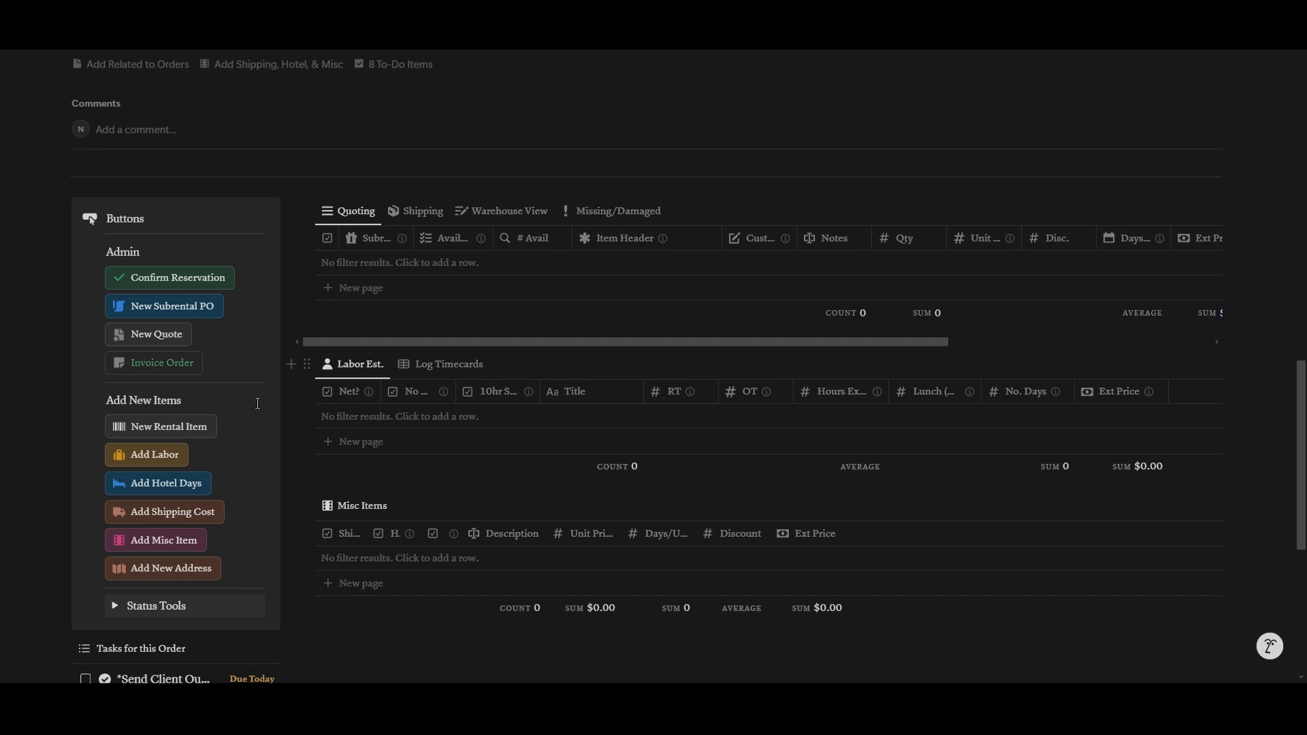
pyautogui.hscroll(5, 531, 266)
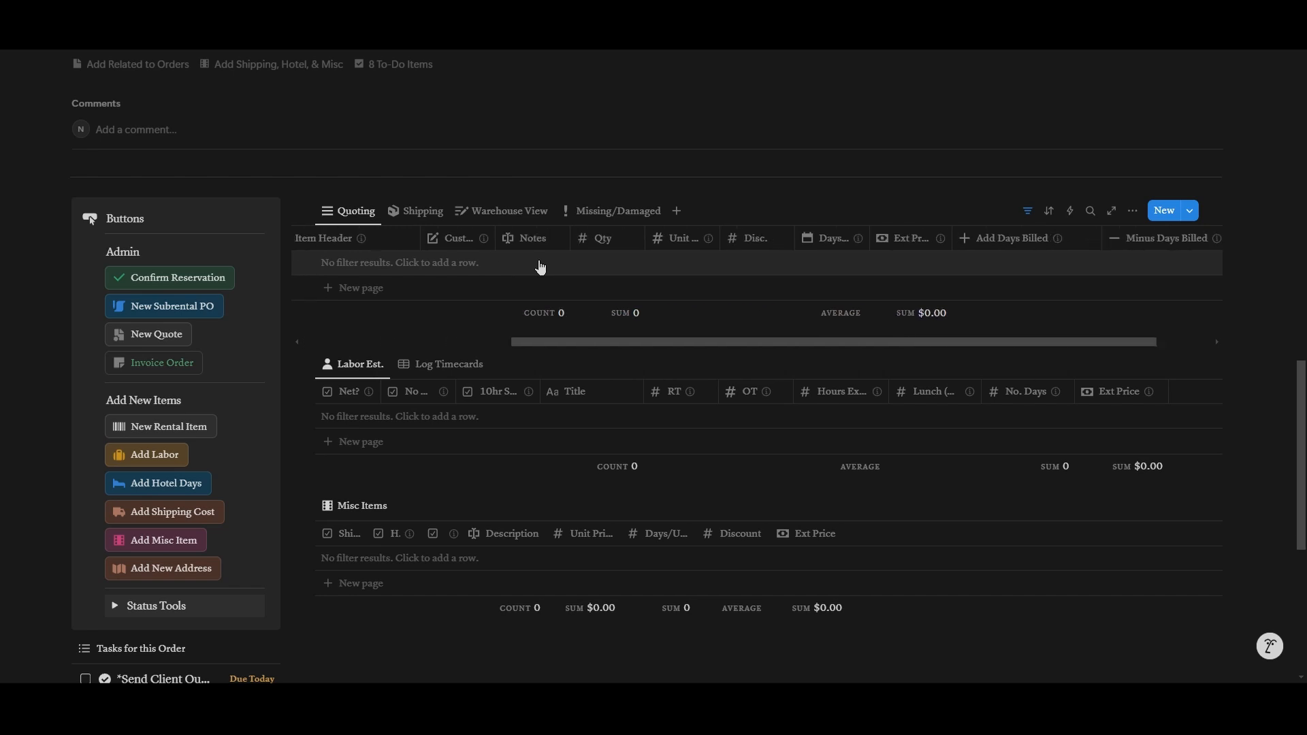
pyautogui.hscroll(-5, 538, 265)
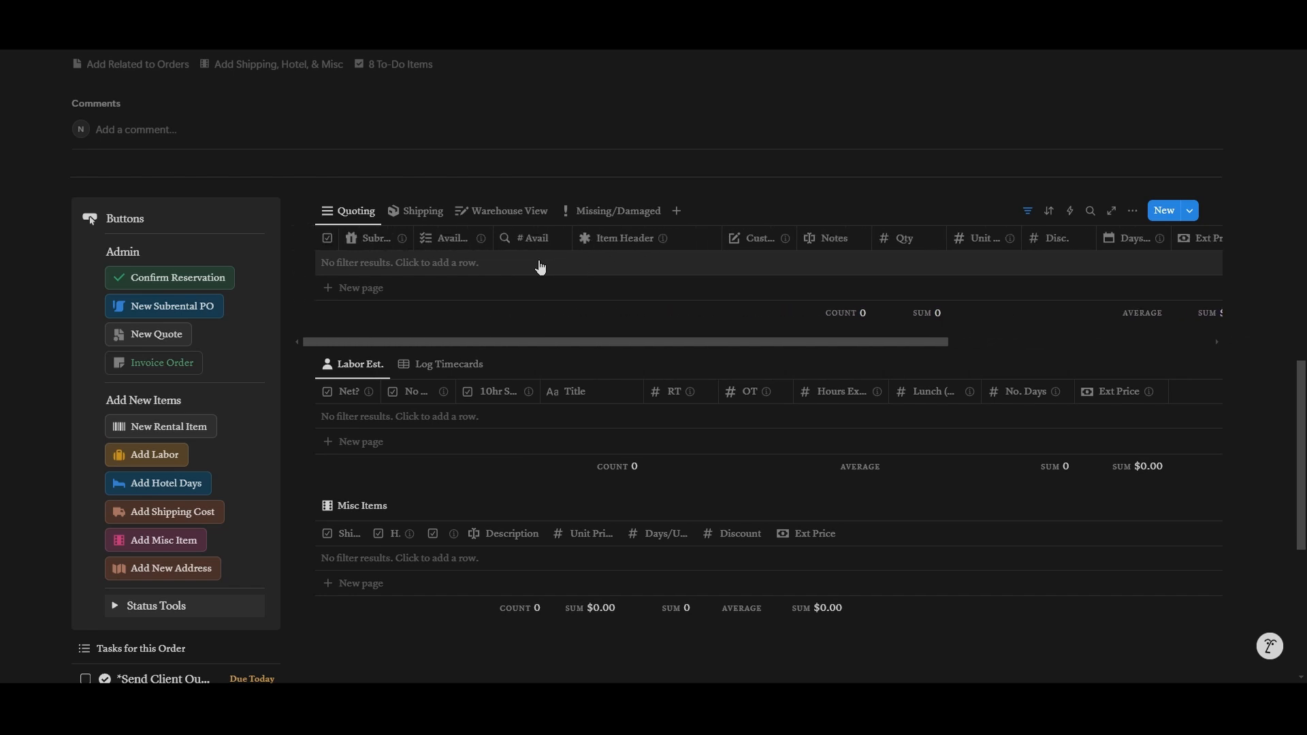
pyautogui.click(192, 426)
pyautogui.click(630, 261)
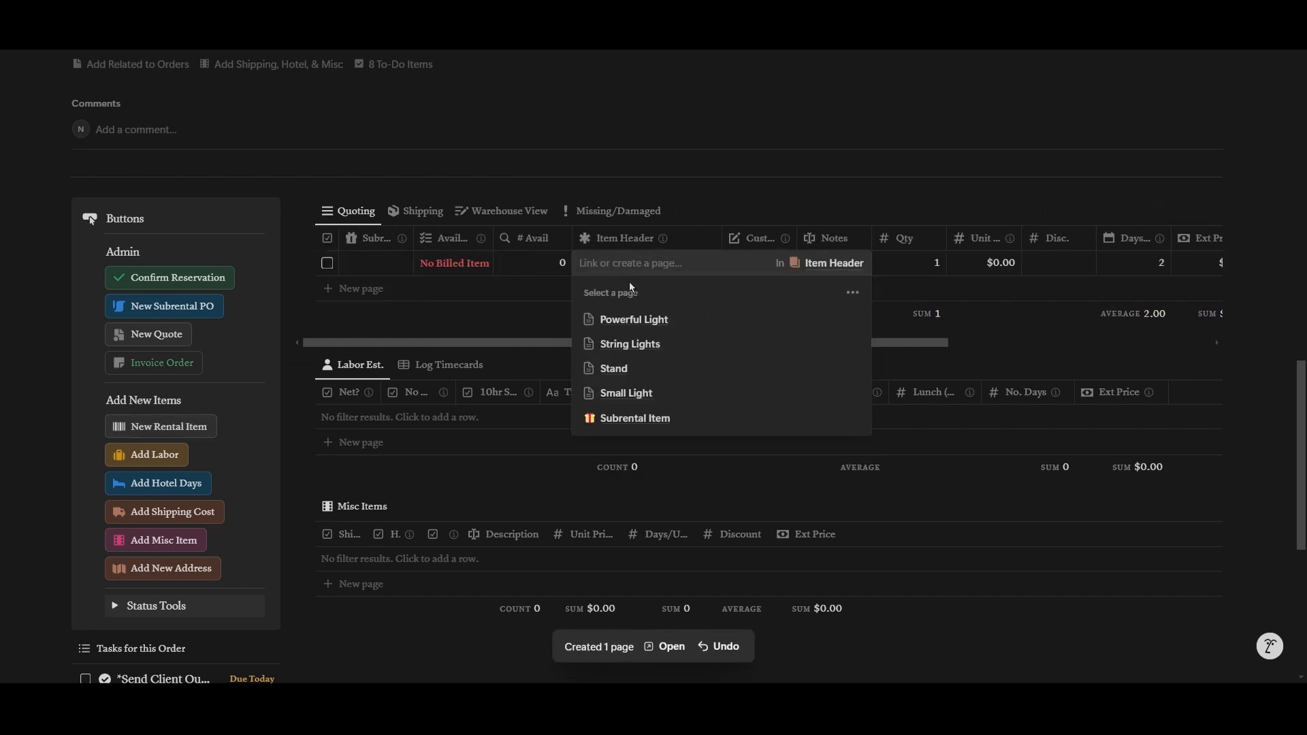
pyautogui.click(635, 320)
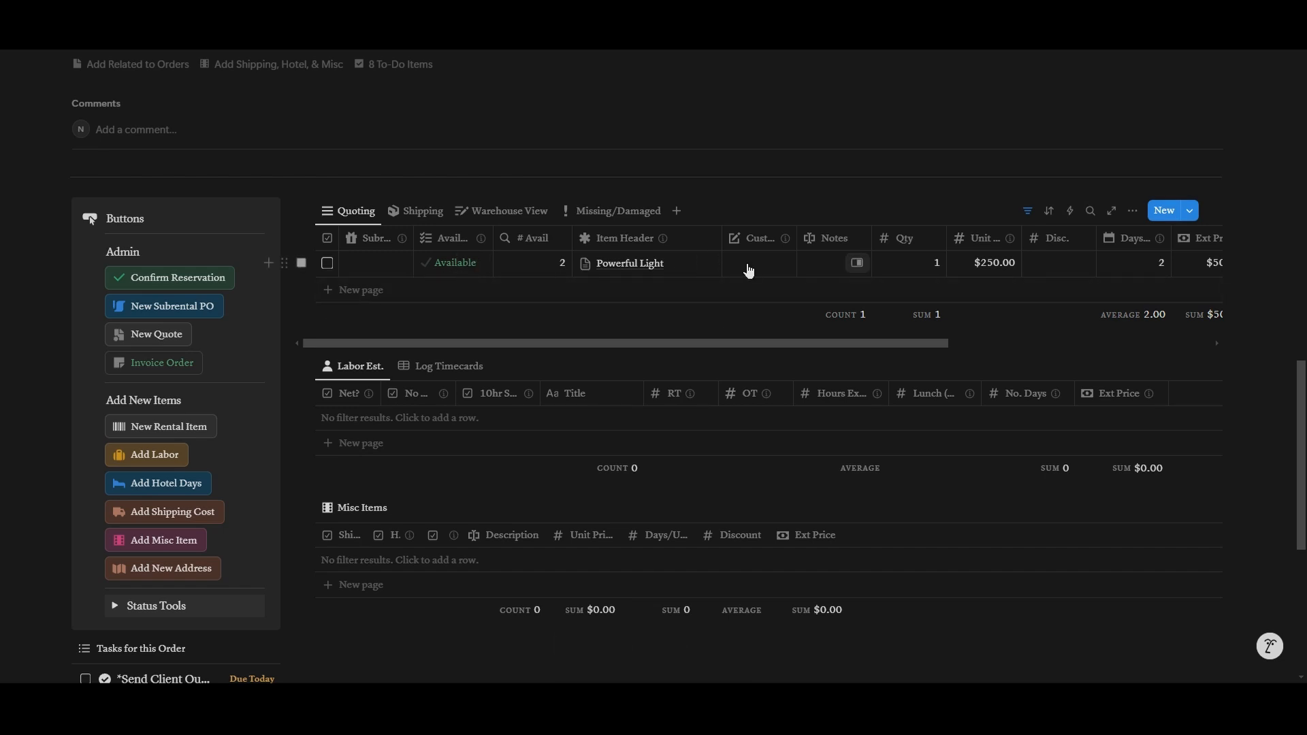
# Step: Enter "Notes go here" as the note for the Powerful Light item
pyautogui.click(822, 263)
pyautogui.write('Notes')
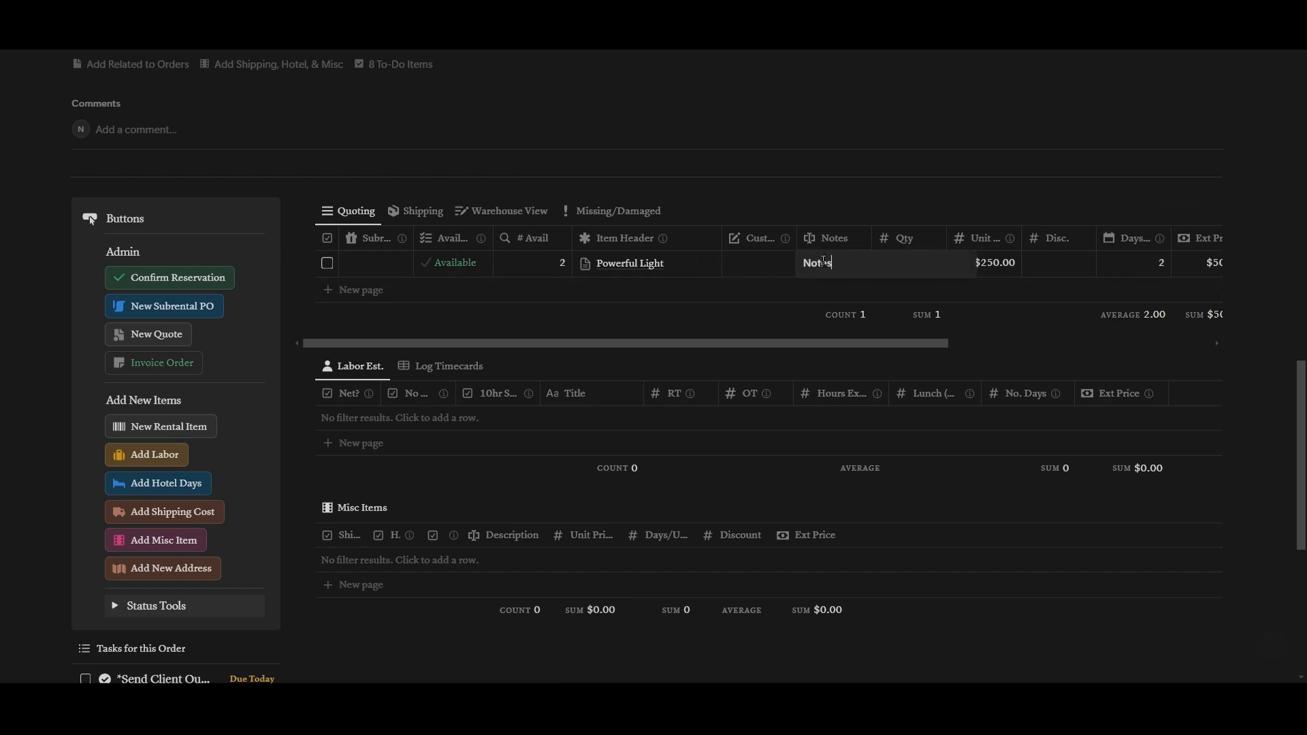
pyautogui.write(' go here')
pyautogui.press('Return')
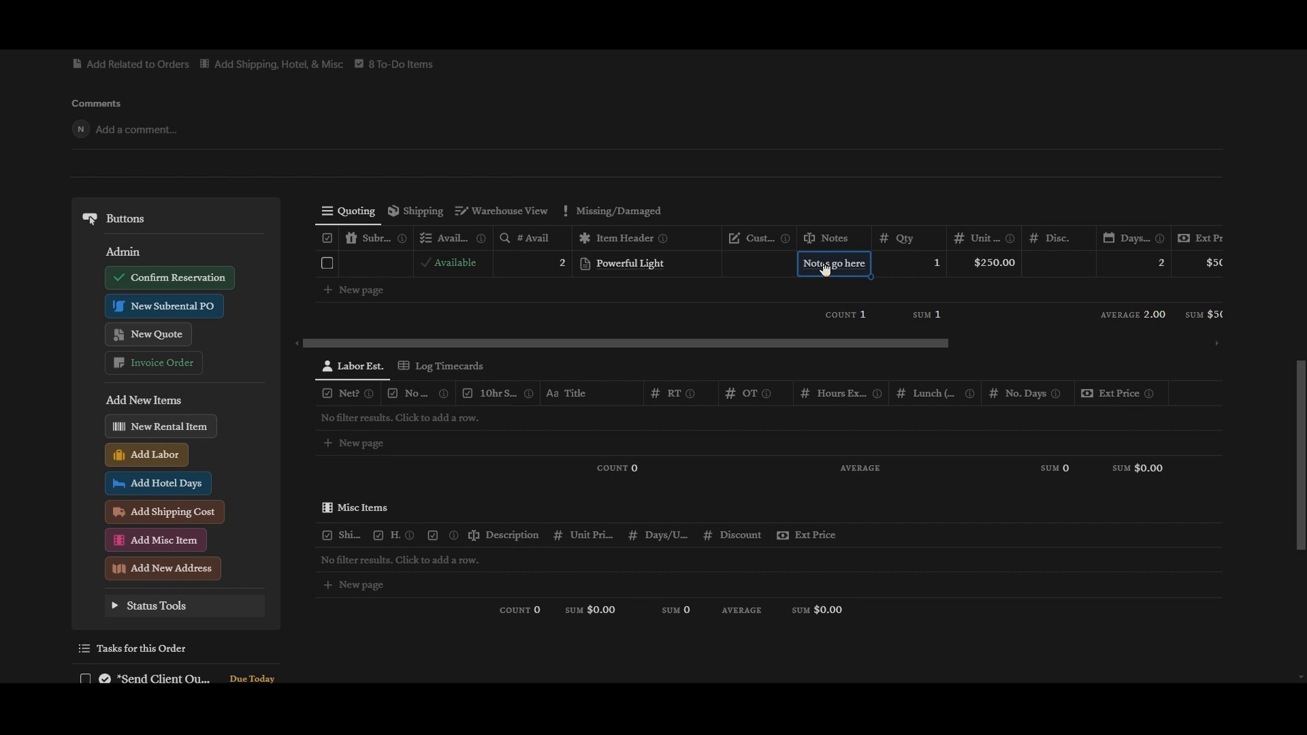
pyautogui.click(850, 200)
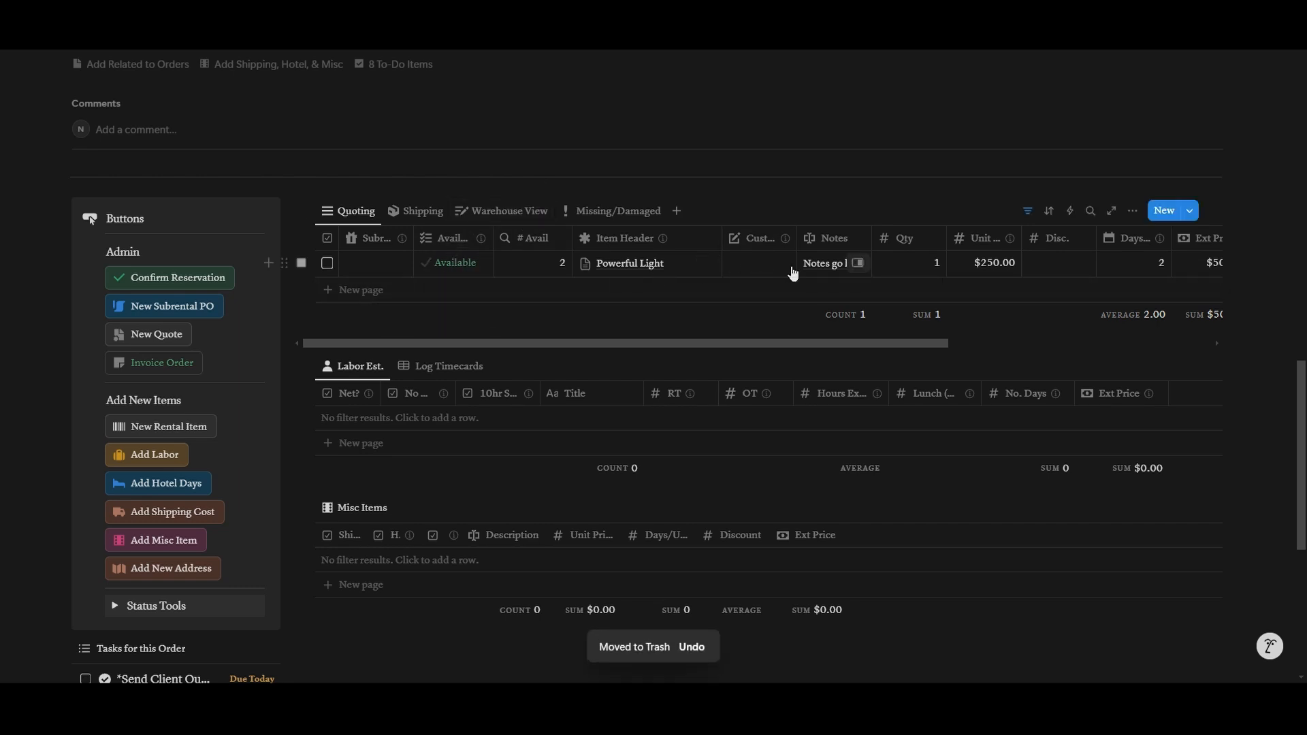
# Step: Try quantities of 3 and 1 for the Powerful Light, and set its quantity to 2
pyautogui.click(922, 269)
pyautogui.press('BackSpace')
pyautogui.write('3')
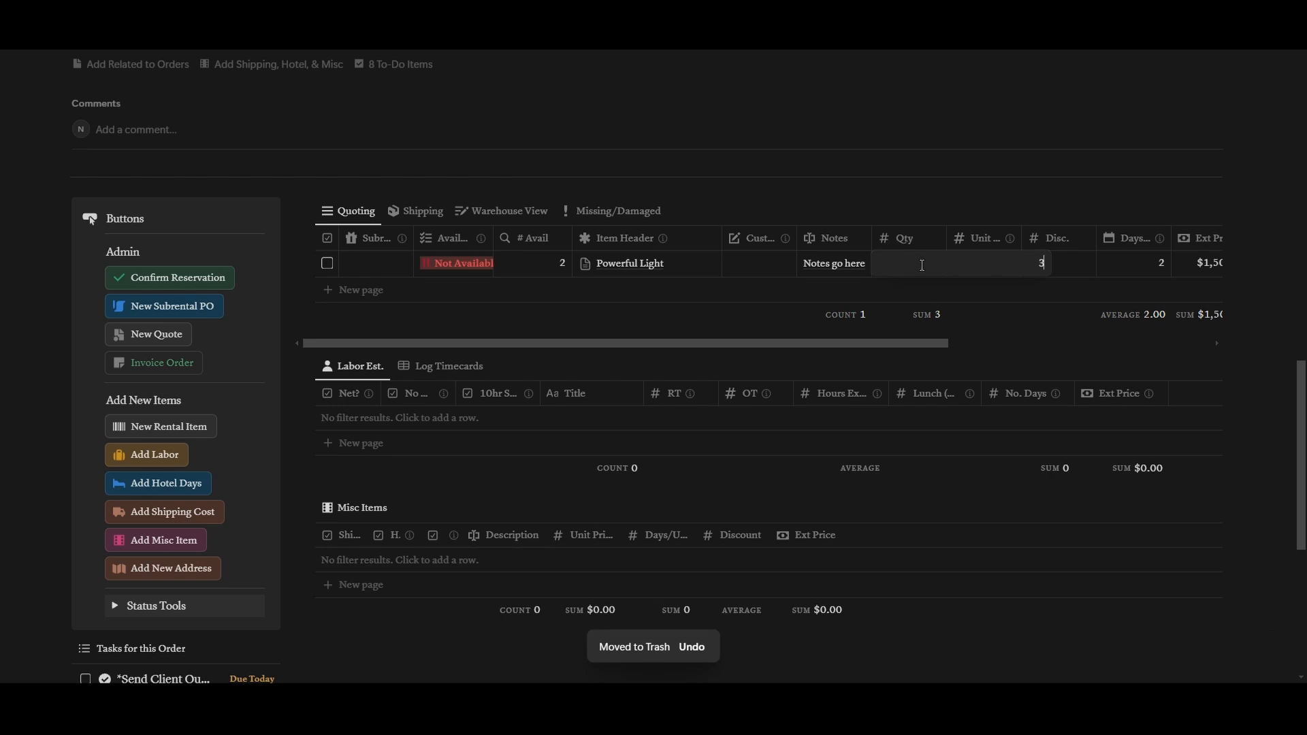
pyautogui.press('BackSpace')
pyautogui.write('1')
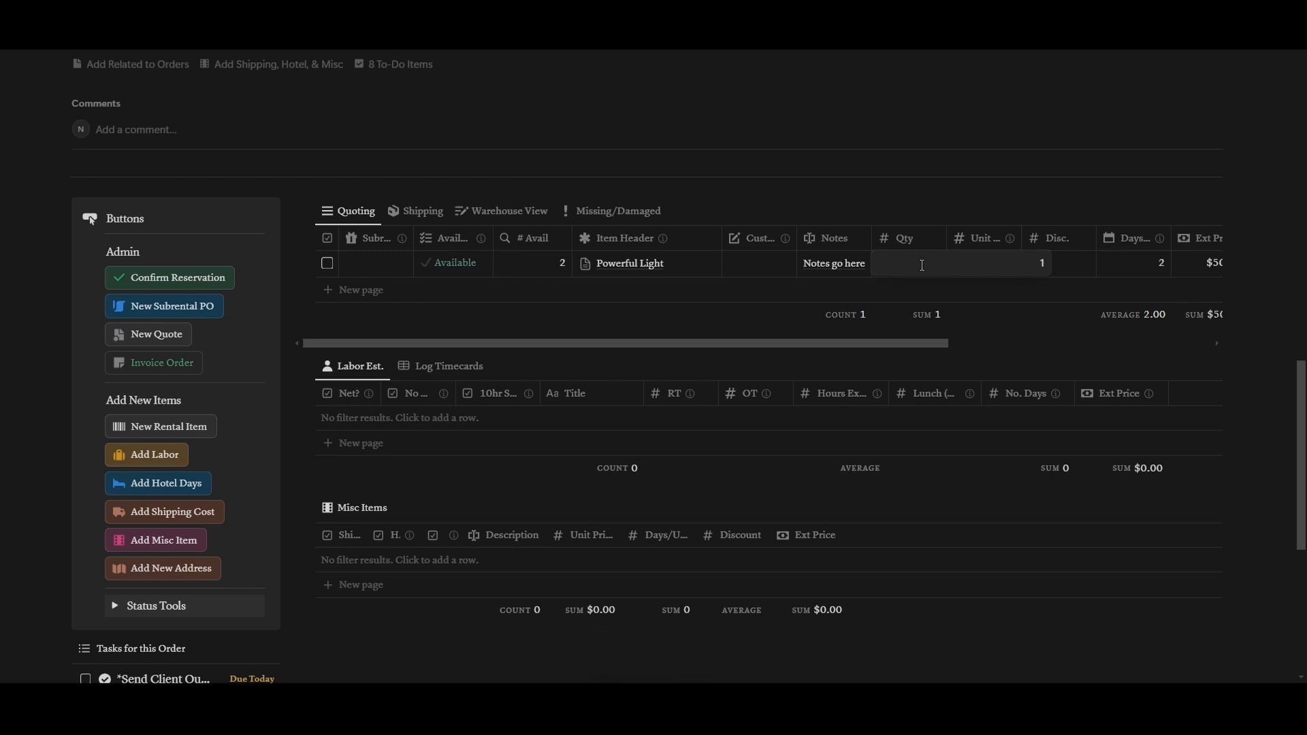
pyautogui.press('BackSpace')
pyautogui.write('2')
pyautogui.press('Return')
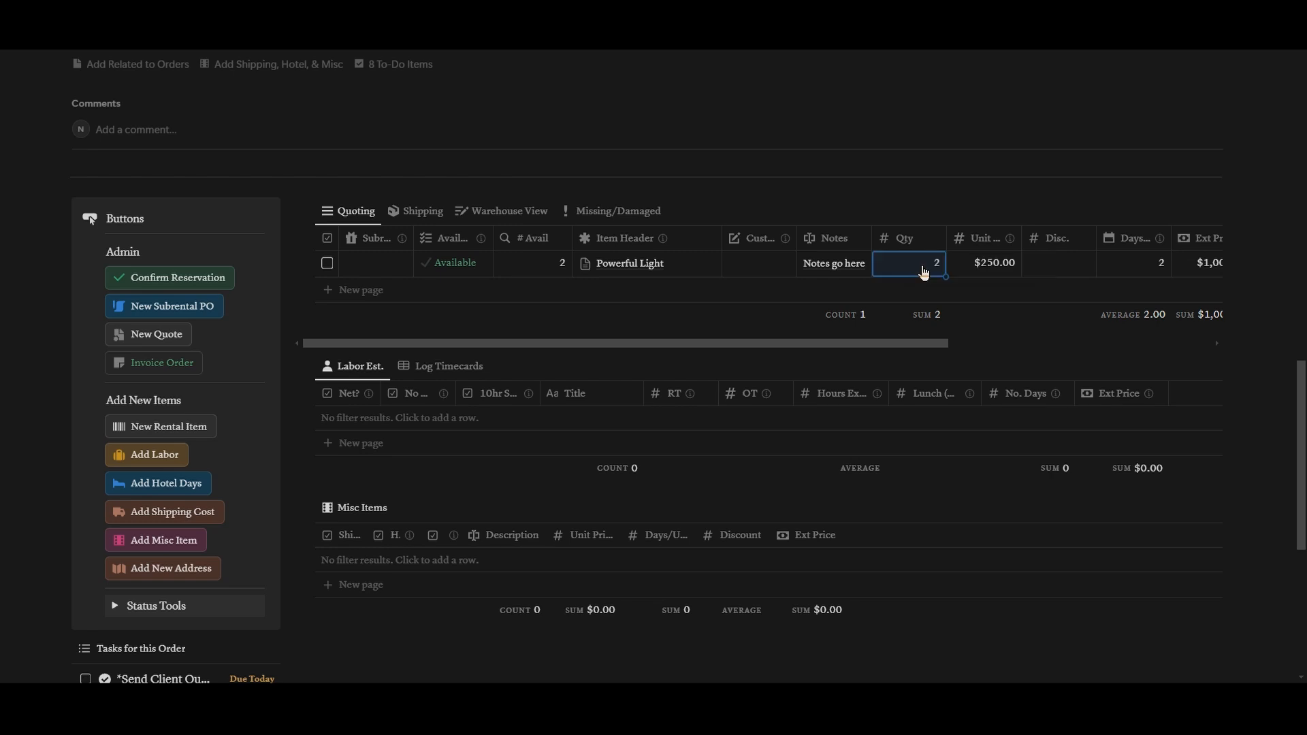
# Step: Add two more rental items to the Quoting table, with Small Light and String Lights as their Item Headers
pyautogui.click(193, 435)
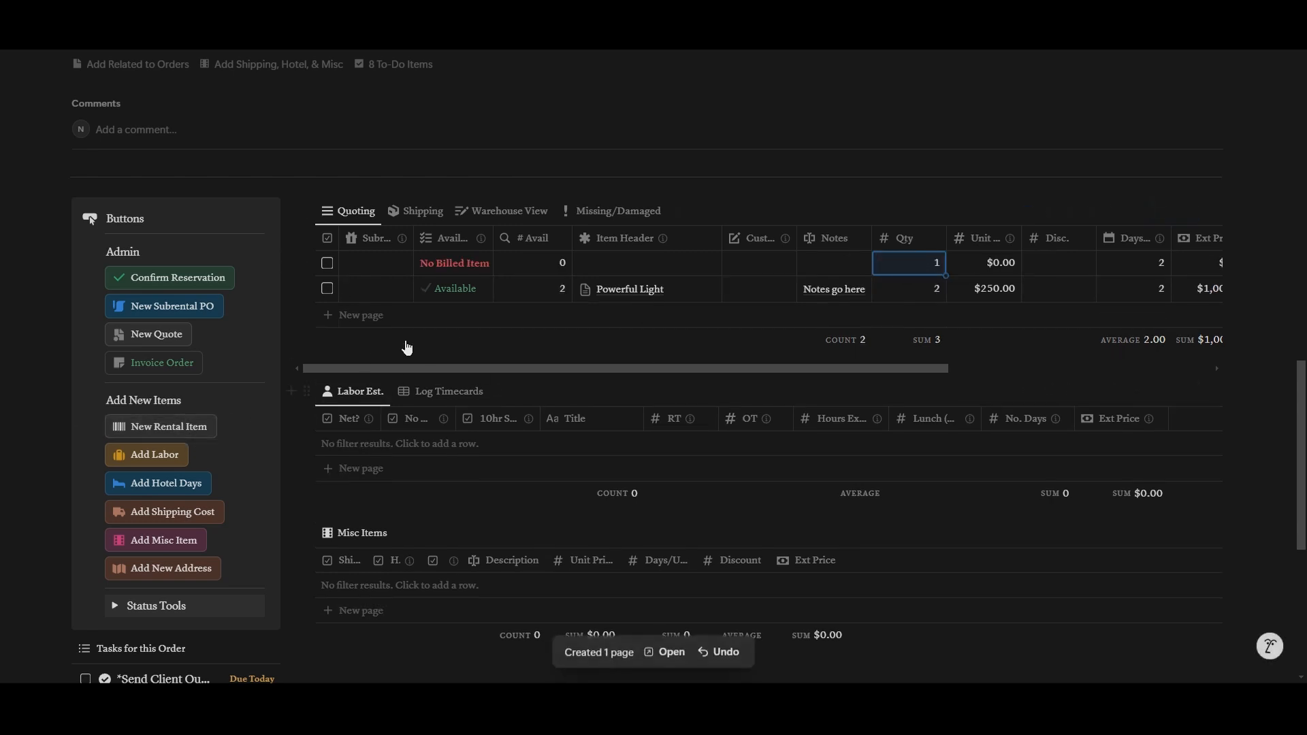
pyautogui.click(606, 264)
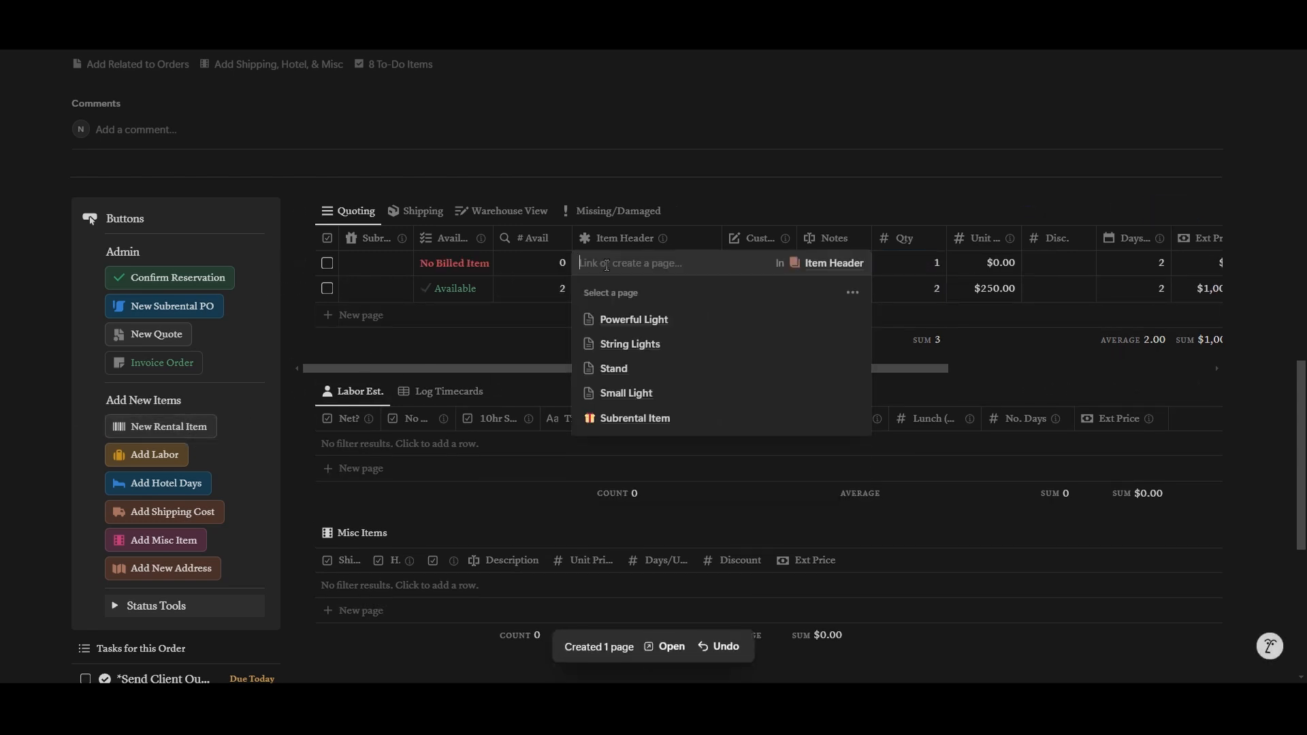
pyautogui.click(640, 392)
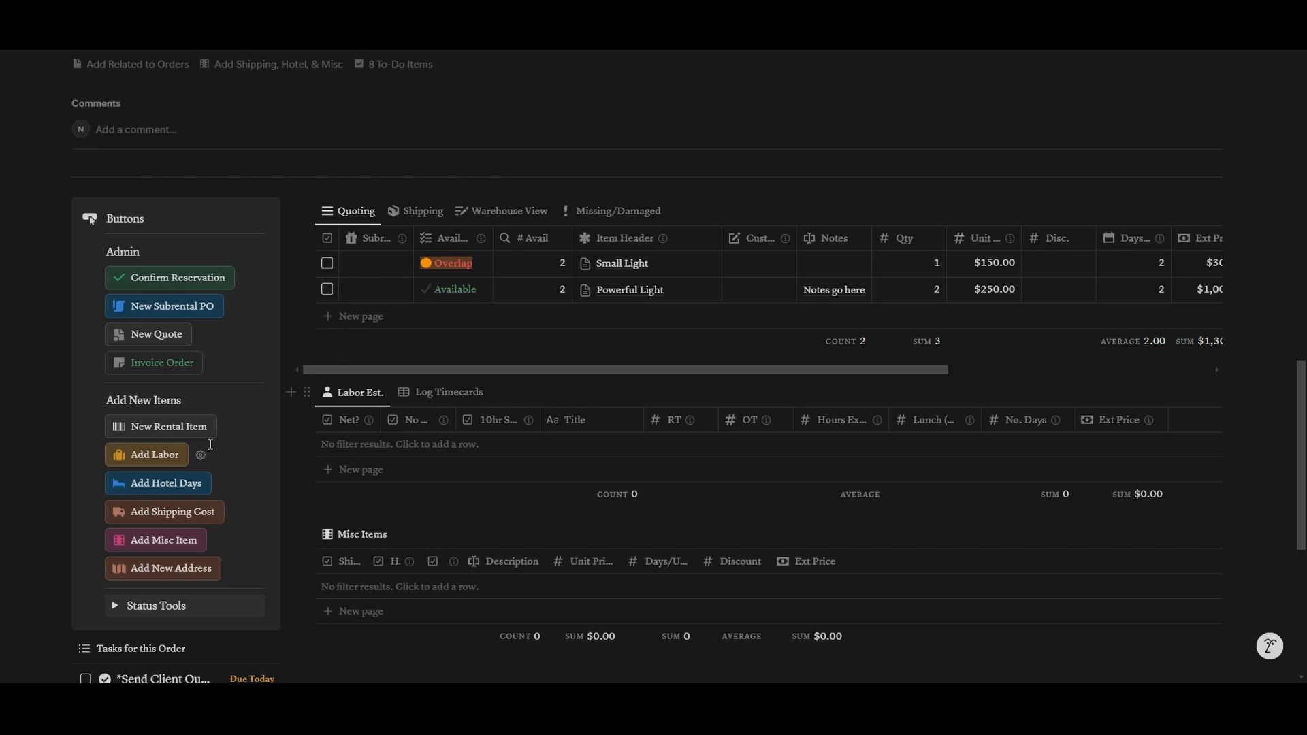
pyautogui.click(161, 426)
pyautogui.click(647, 263)
pyautogui.click(627, 341)
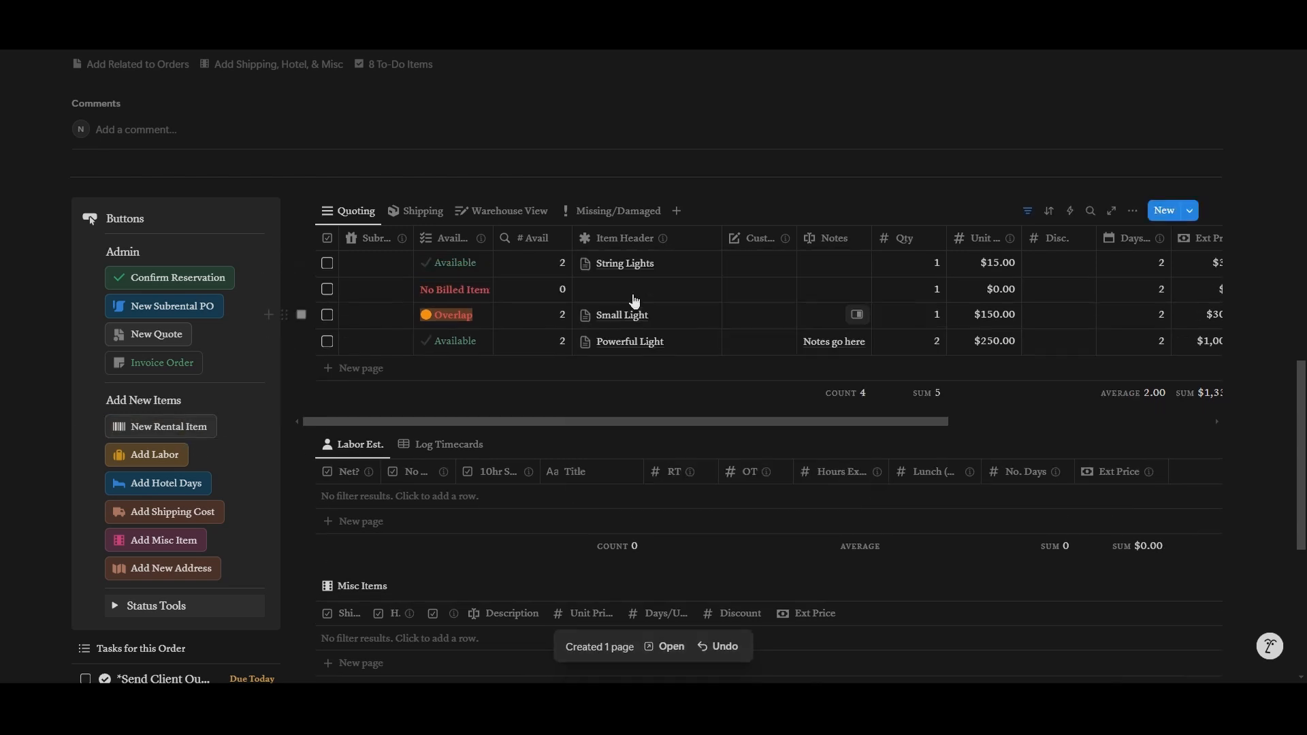
# Step: Set the empty rental row's Item Header to Stand and its quantity to 4
pyautogui.click(633, 292)
pyautogui.click(621, 395)
pyautogui.click(927, 289)
pyautogui.press('BackSpace')
pyautogui.write('4')
# Step: Set the String Lights quantity to 2 in the Quoting table
pyautogui.click(939, 264)
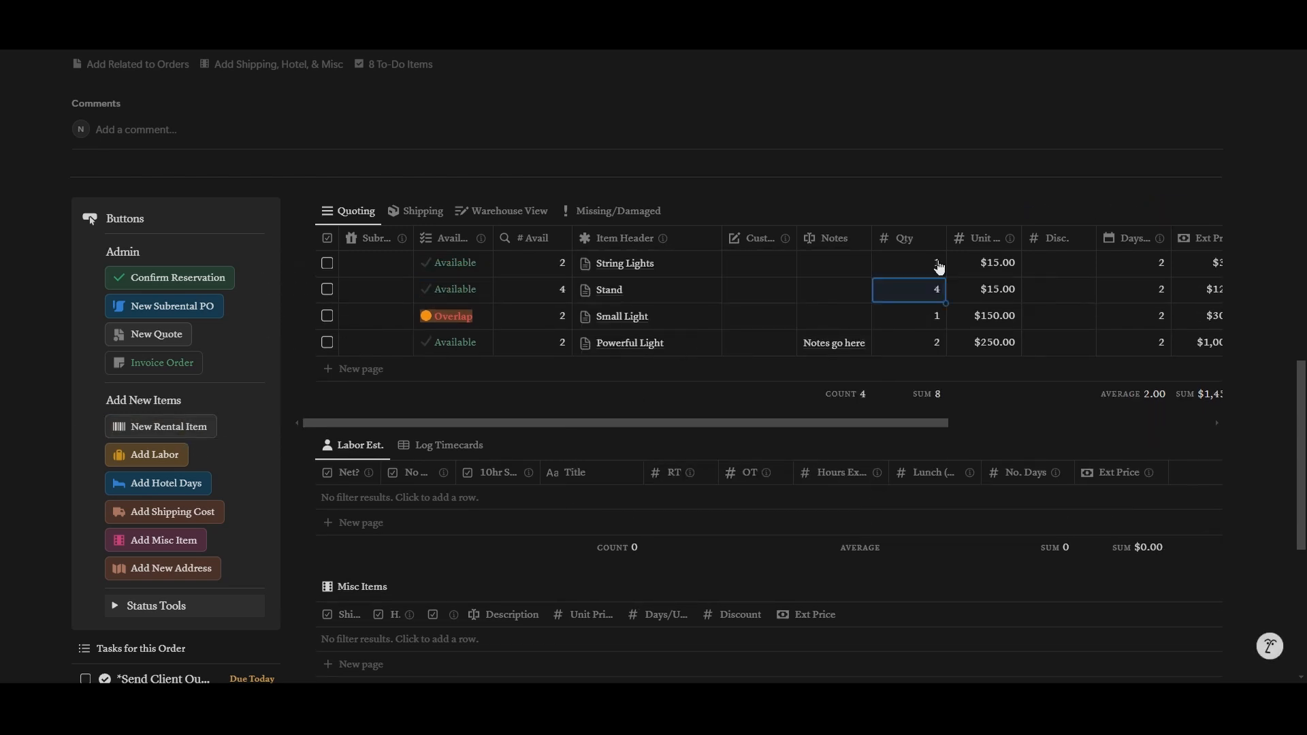
pyautogui.click(938, 266)
pyautogui.press('BackSpace')
pyautogui.write('2')
pyautogui.press('Return')
pyautogui.hscroll(1, 899, 297)
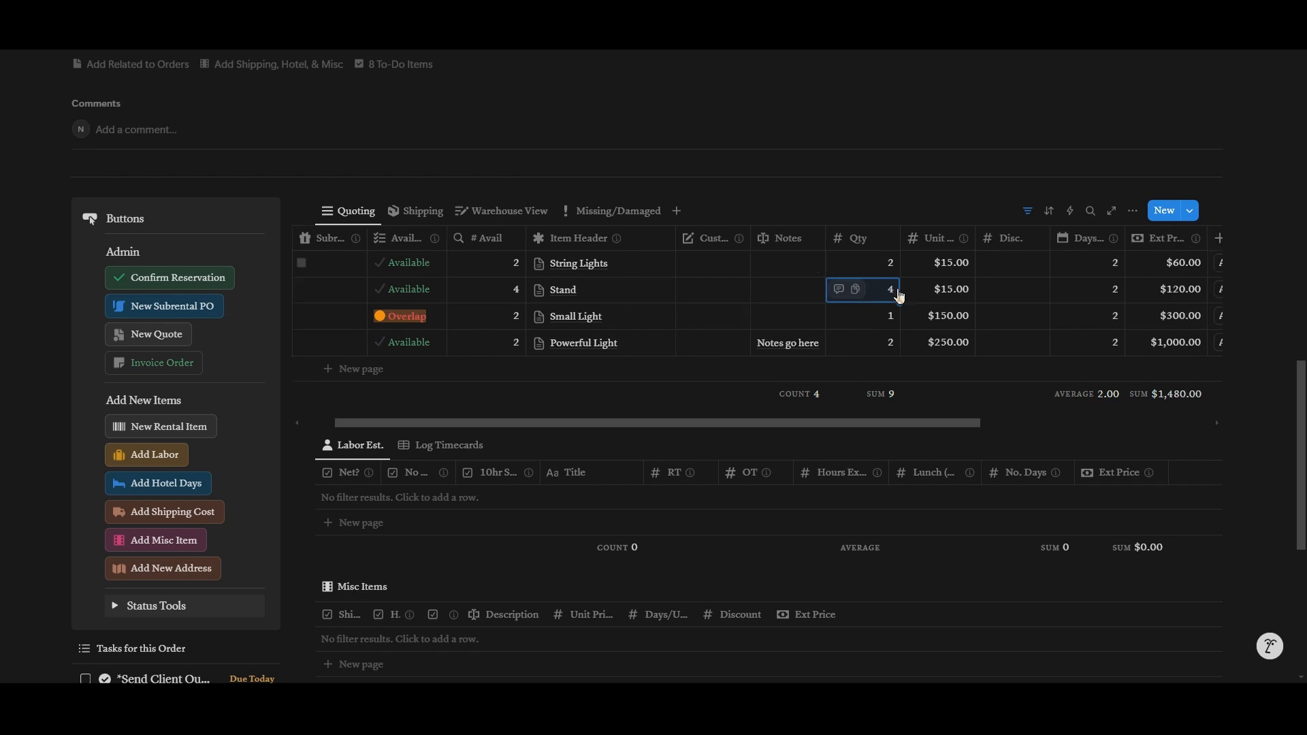
pyautogui.hscroll(3, 905, 293)
pyautogui.scroll(-1, 965, 283)
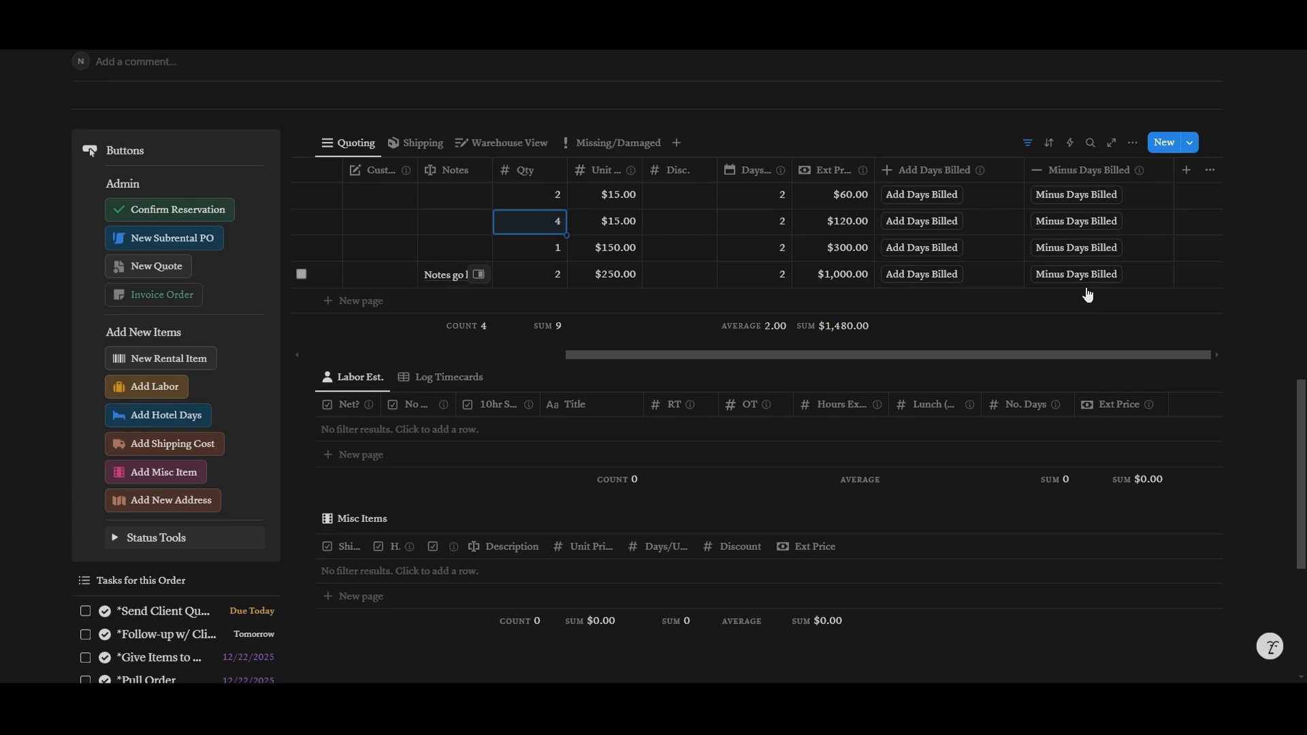
# Step: Add another rental item to the Quoting table with "Truck" as its note
pyautogui.click(120, 388)
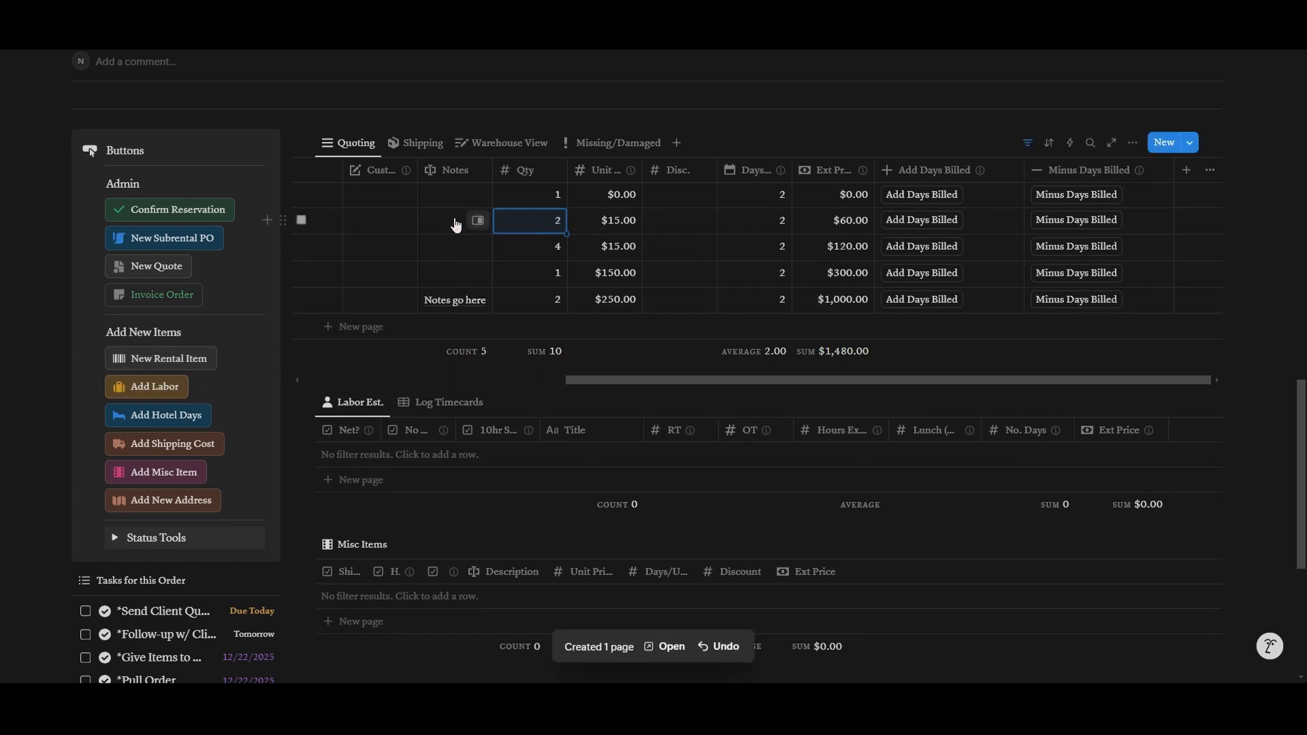
pyautogui.hscroll(-5, 545, 248)
pyautogui.click(837, 195)
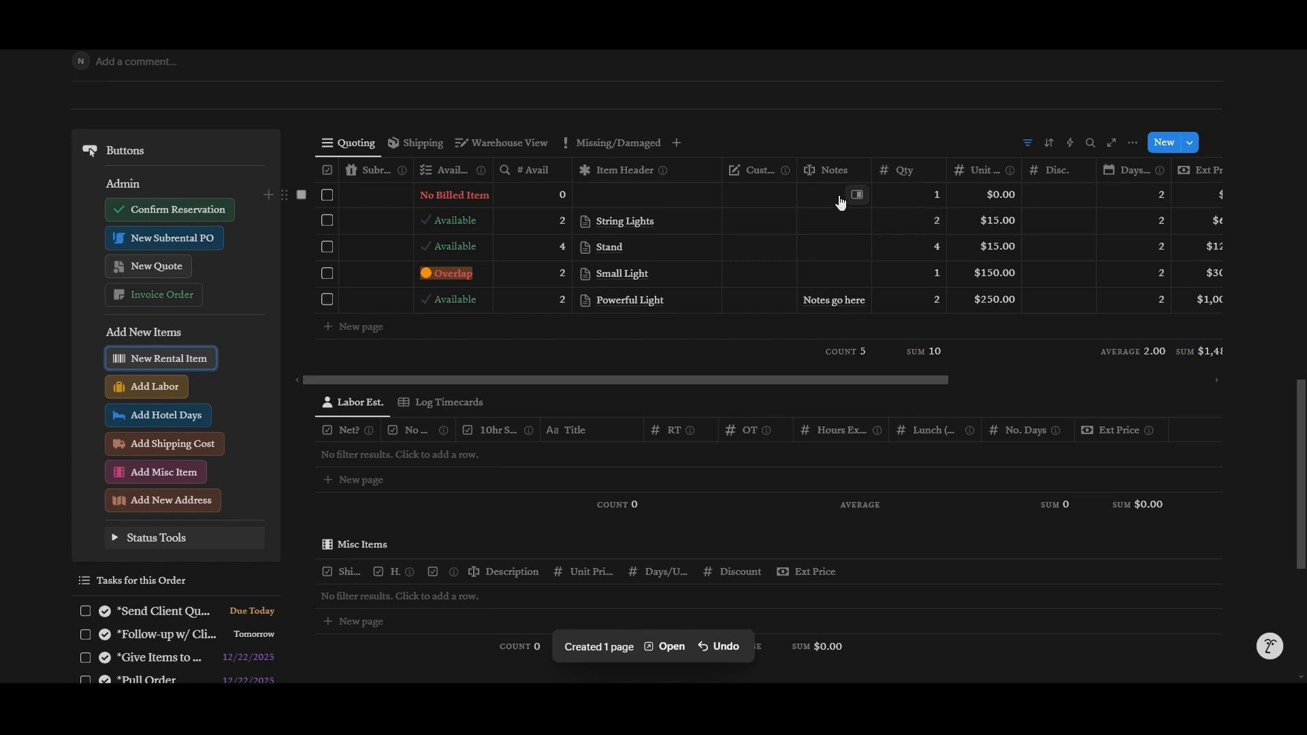
pyautogui.write('Truck')
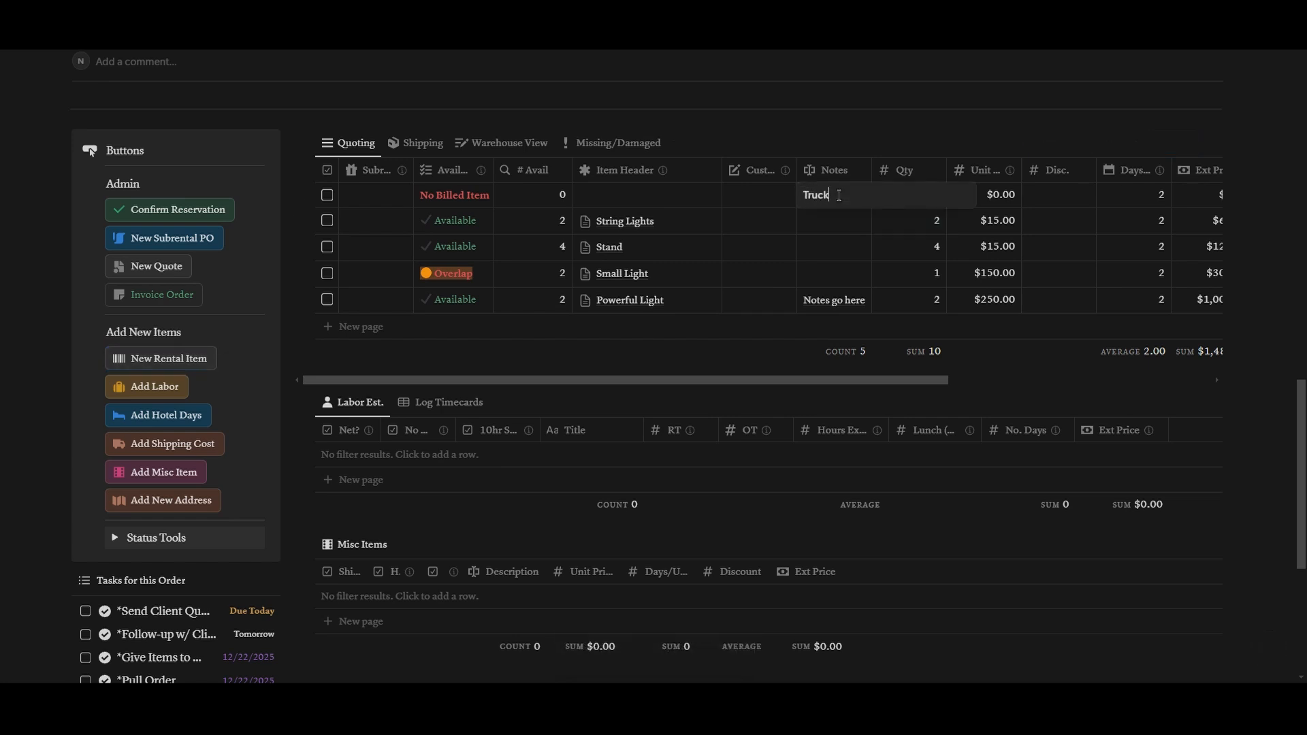
pyautogui.press('Tab')
# Step: Add one billed day to the Truck item, bringing its days billed to 3
pyautogui.hscroll(3, 844, 218)
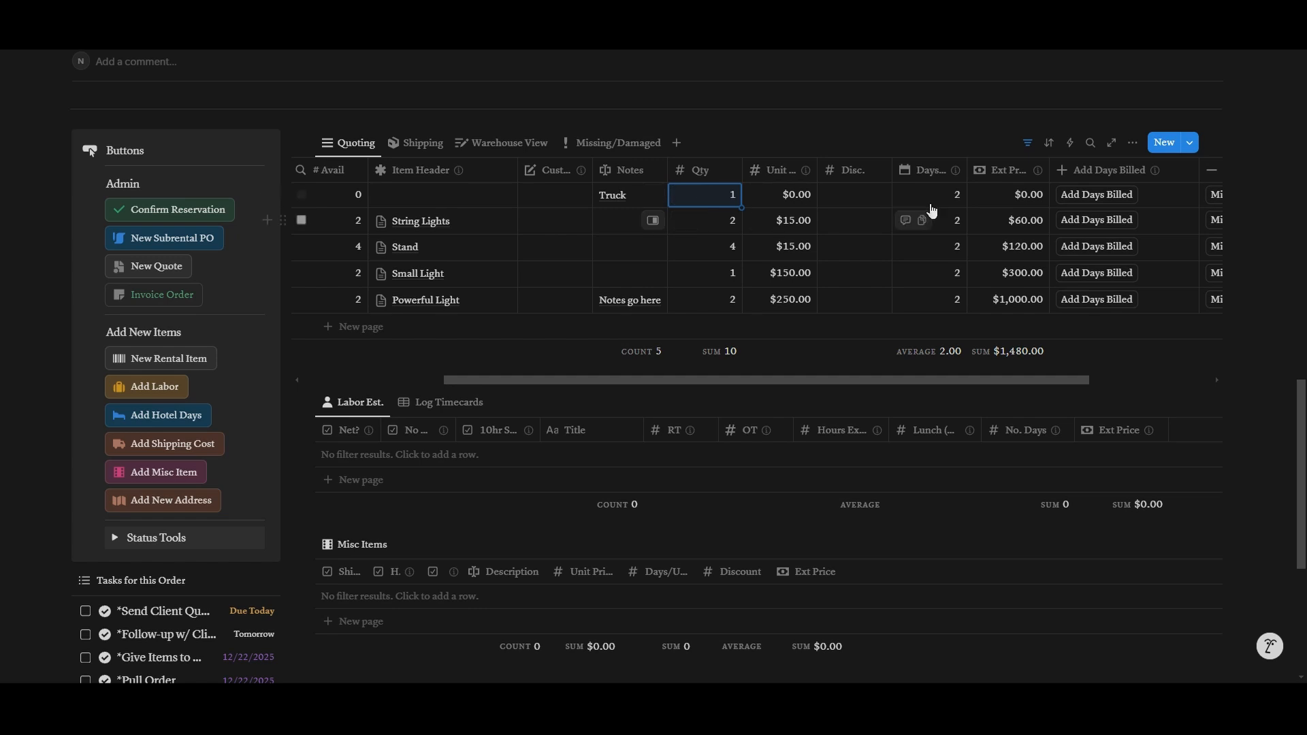
pyautogui.hscroll(3, 1021, 211)
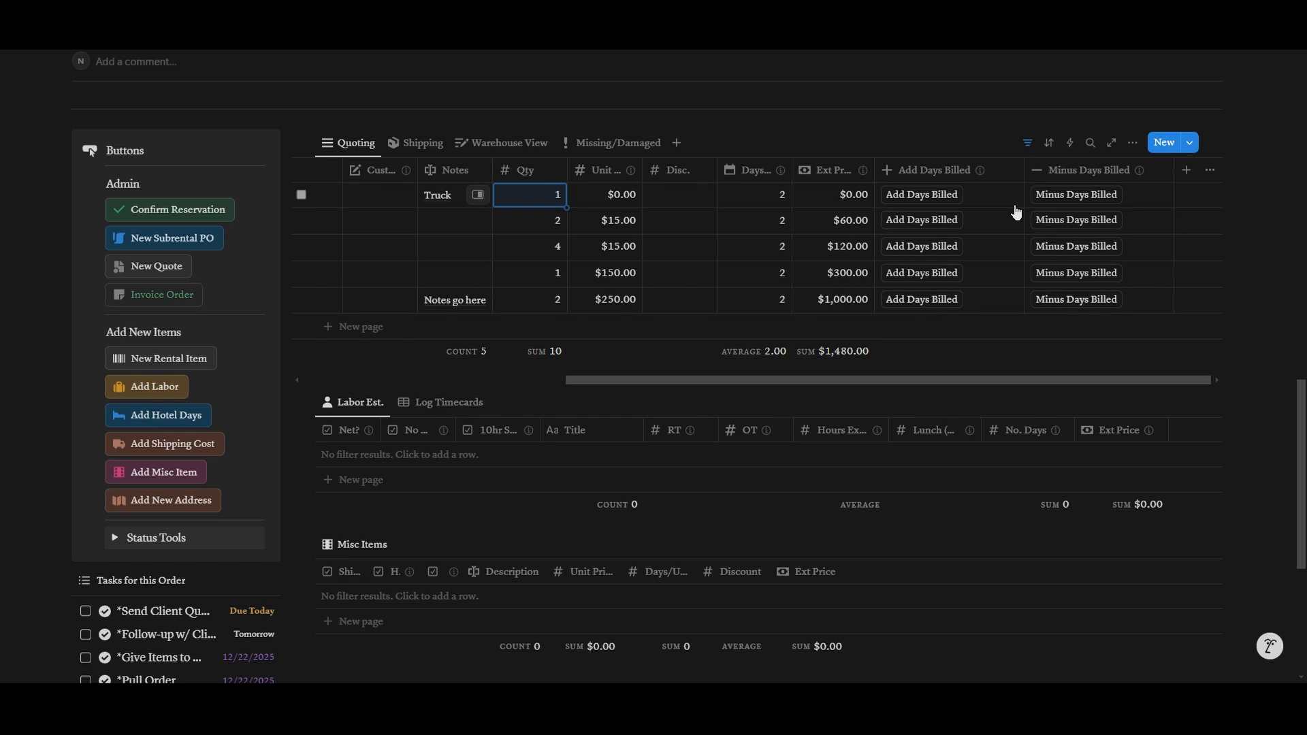
pyautogui.click(938, 197)
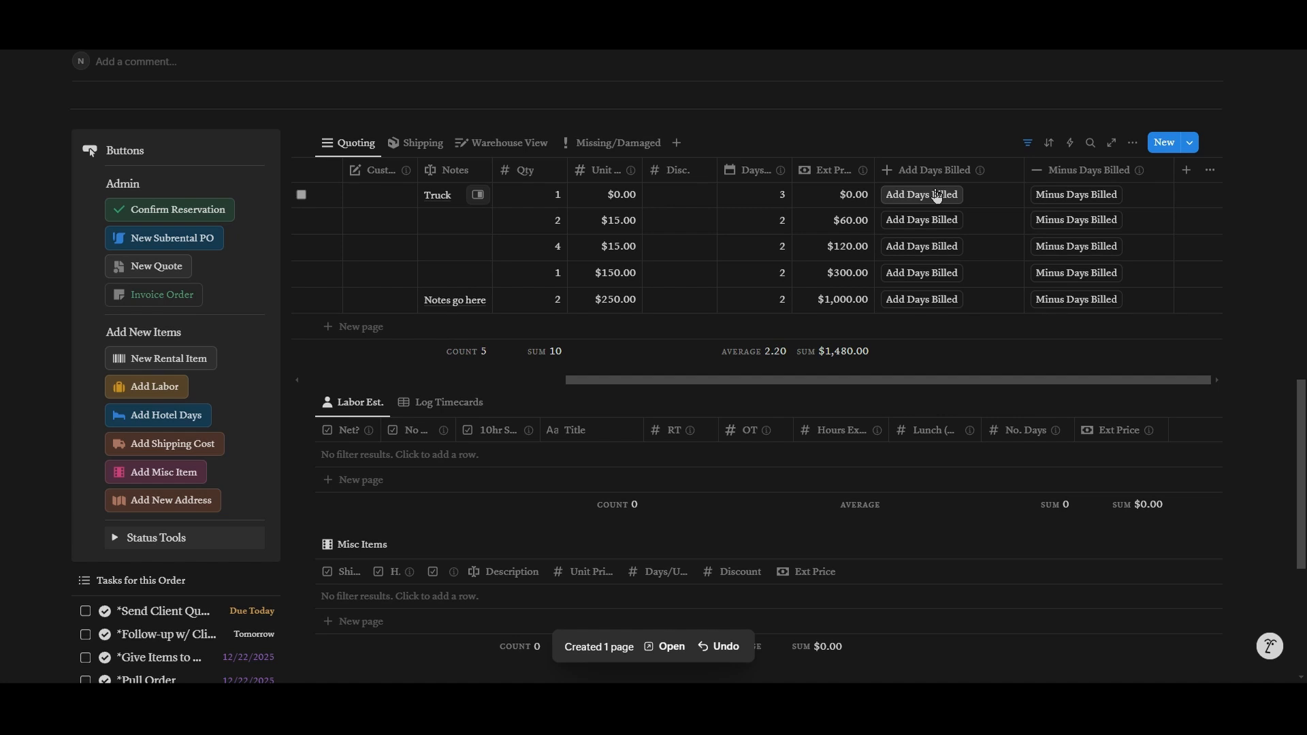
# Step: Examine the Item Header choices available for the Truck item
pyautogui.hscroll(-5, 937, 197)
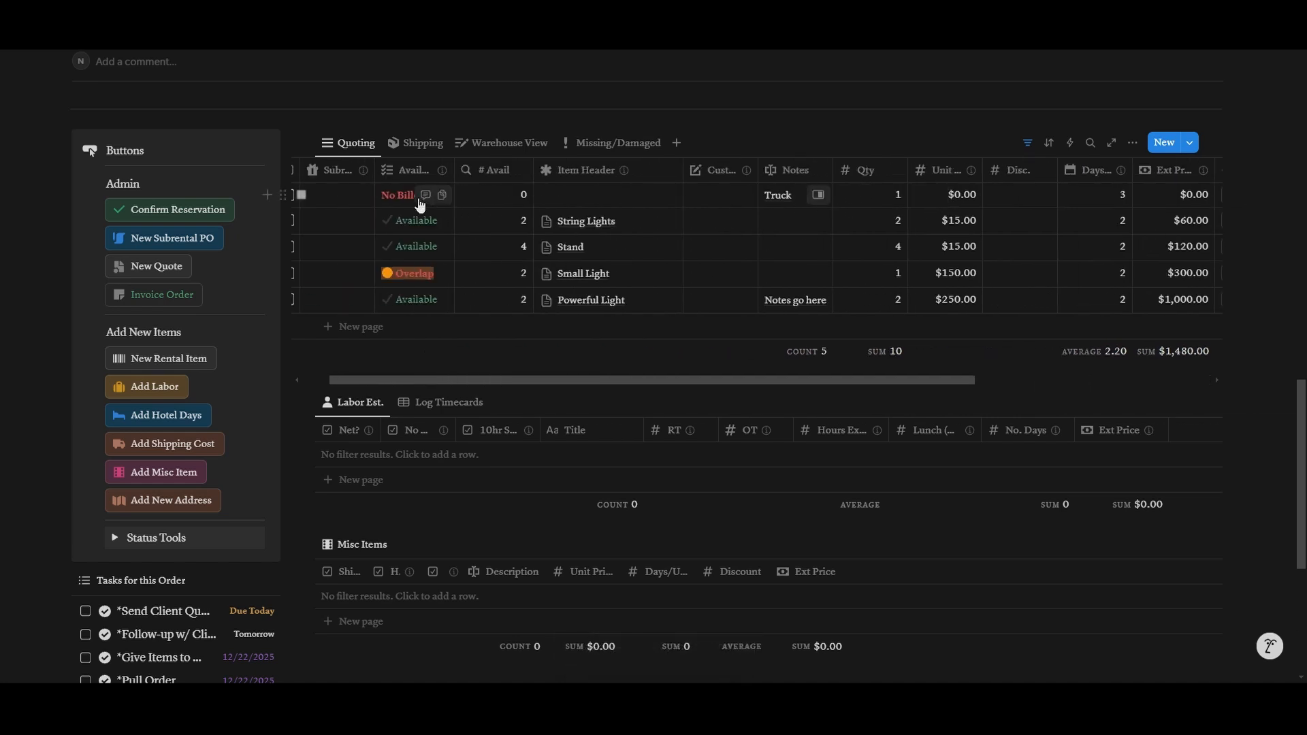
pyautogui.click(569, 196)
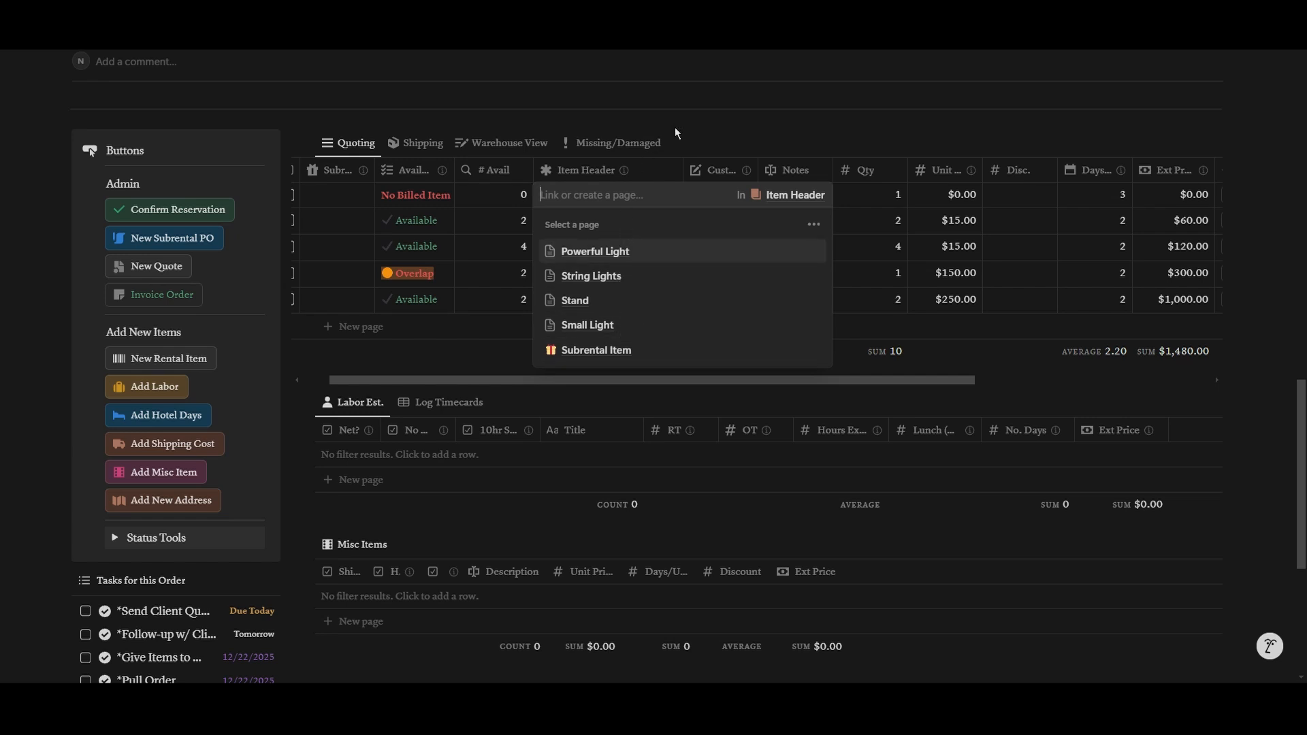
pyautogui.press('Escape')
# Step: In the Shipping view, set the Start row's custom date to 12/21/2025
pyautogui.click(416, 143)
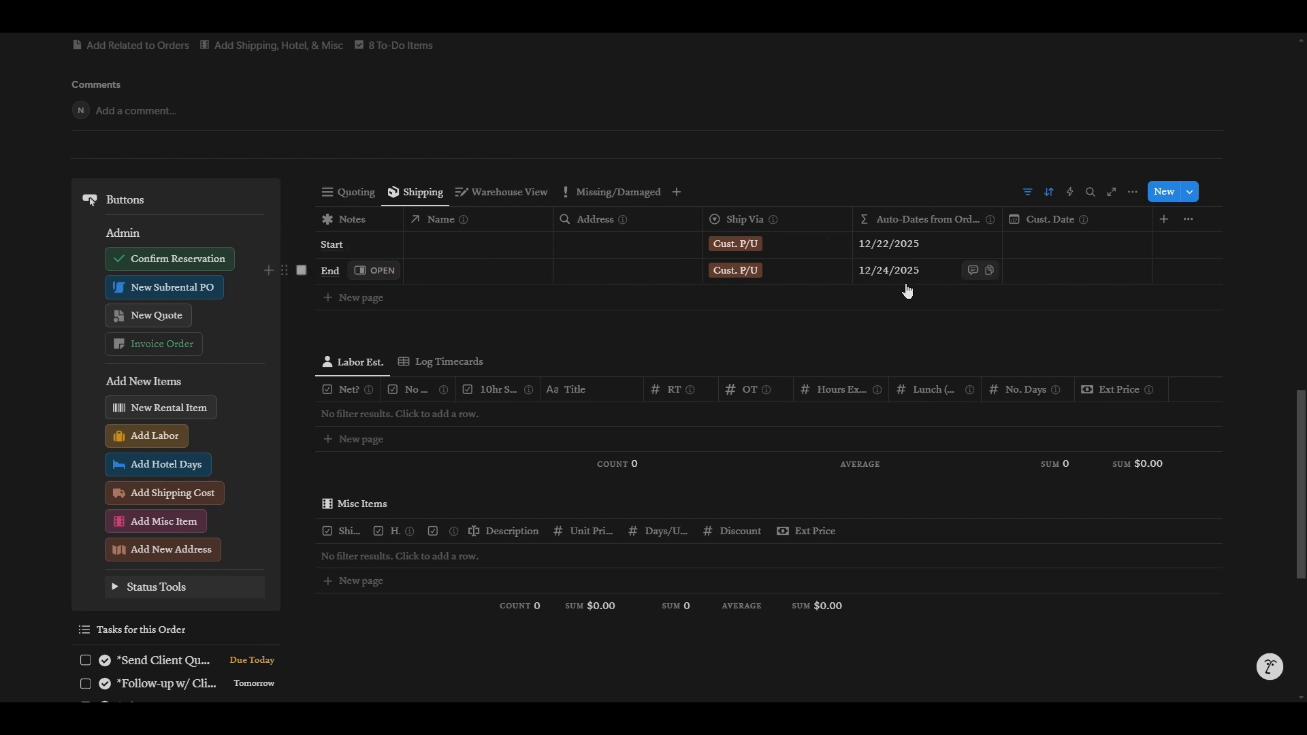
pyautogui.click(1076, 243)
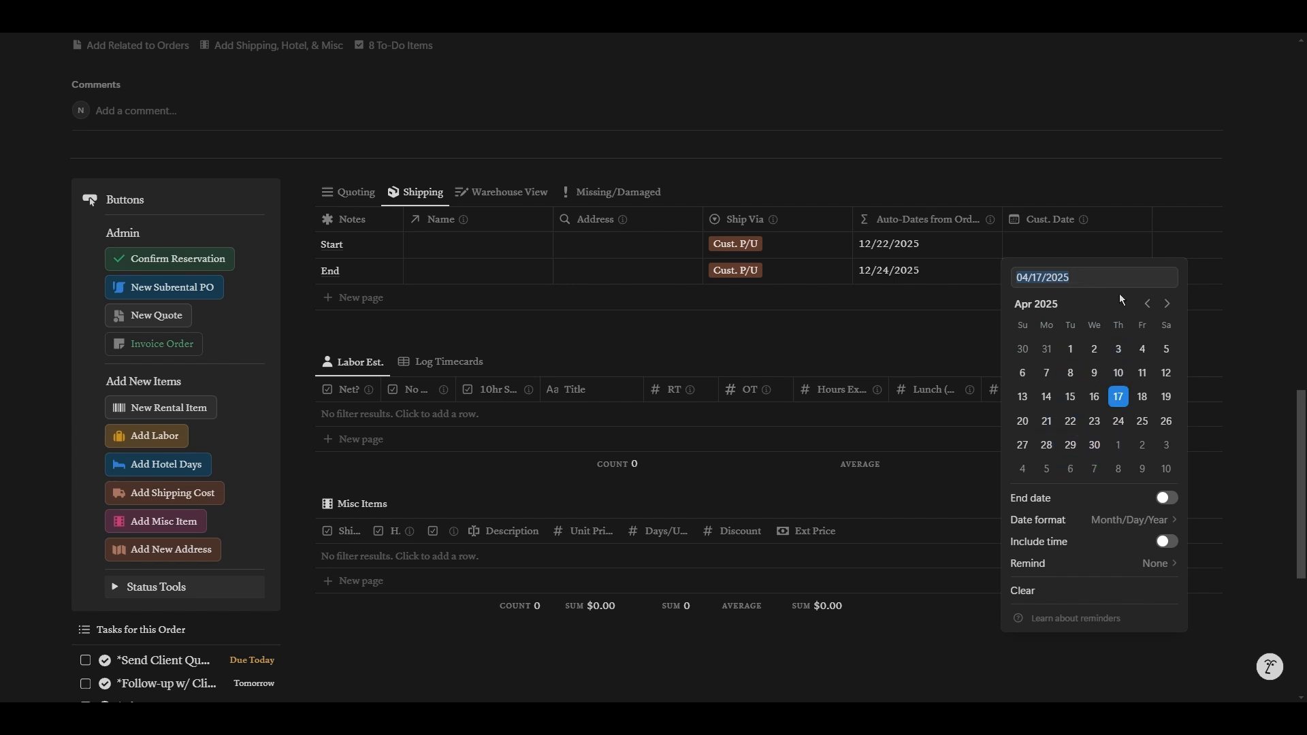
pyautogui.click(1168, 303)
pyautogui.click(1168, 304)
pyautogui.click(1167, 303)
pyautogui.click(1167, 304)
pyautogui.click(1167, 303)
pyautogui.click(1168, 303)
pyautogui.click(1168, 304)
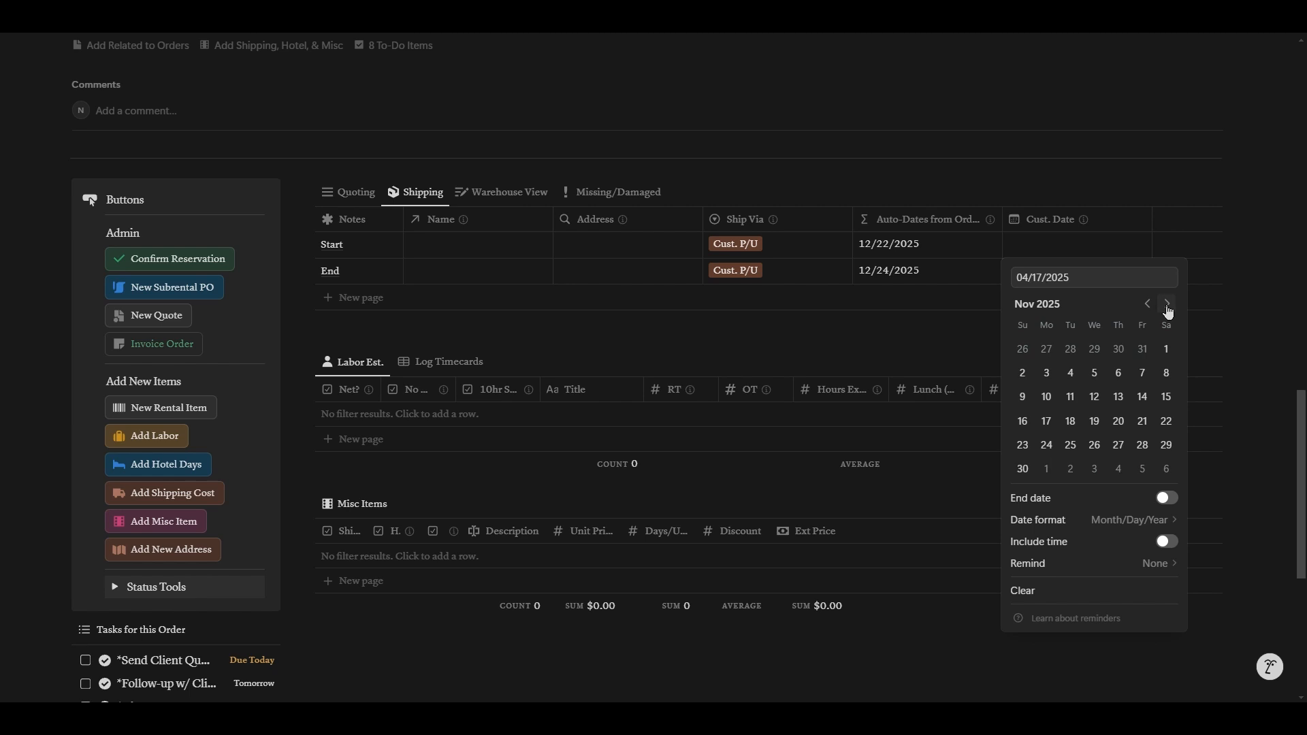
pyautogui.click(1167, 304)
pyautogui.click(1023, 421)
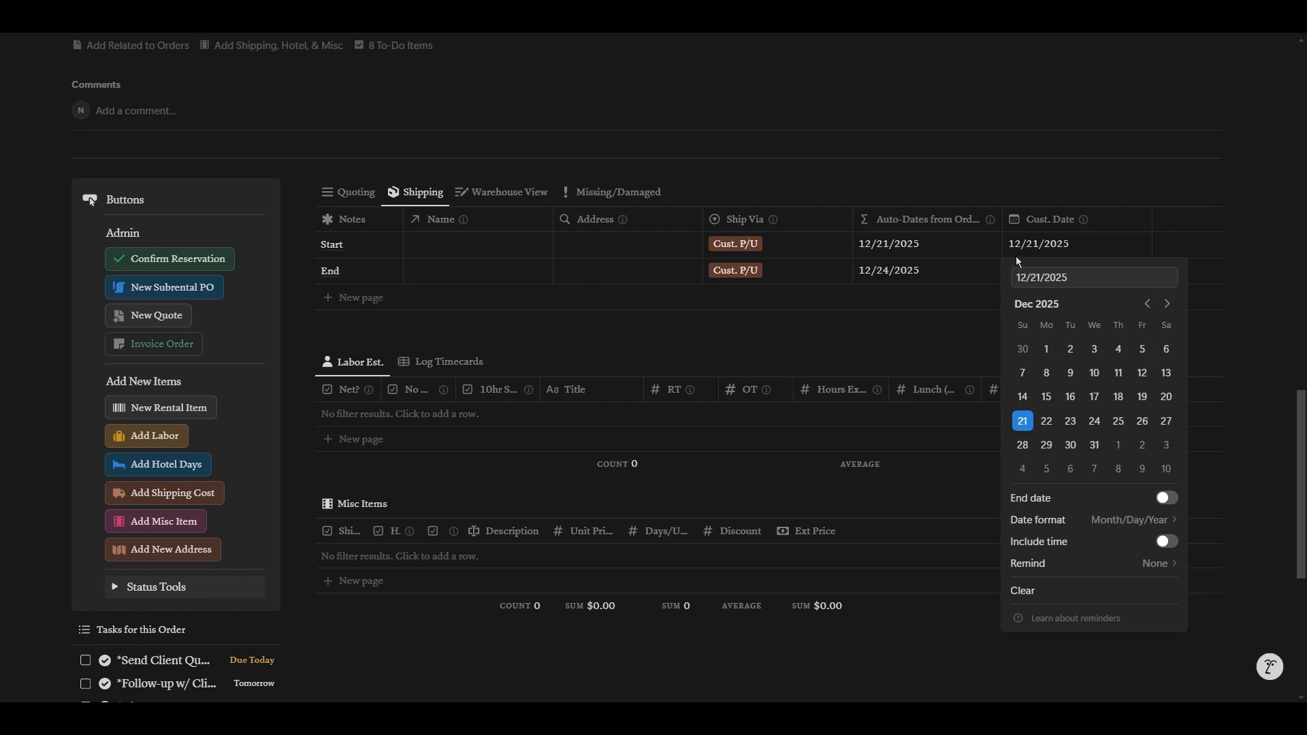
pyautogui.click(991, 272)
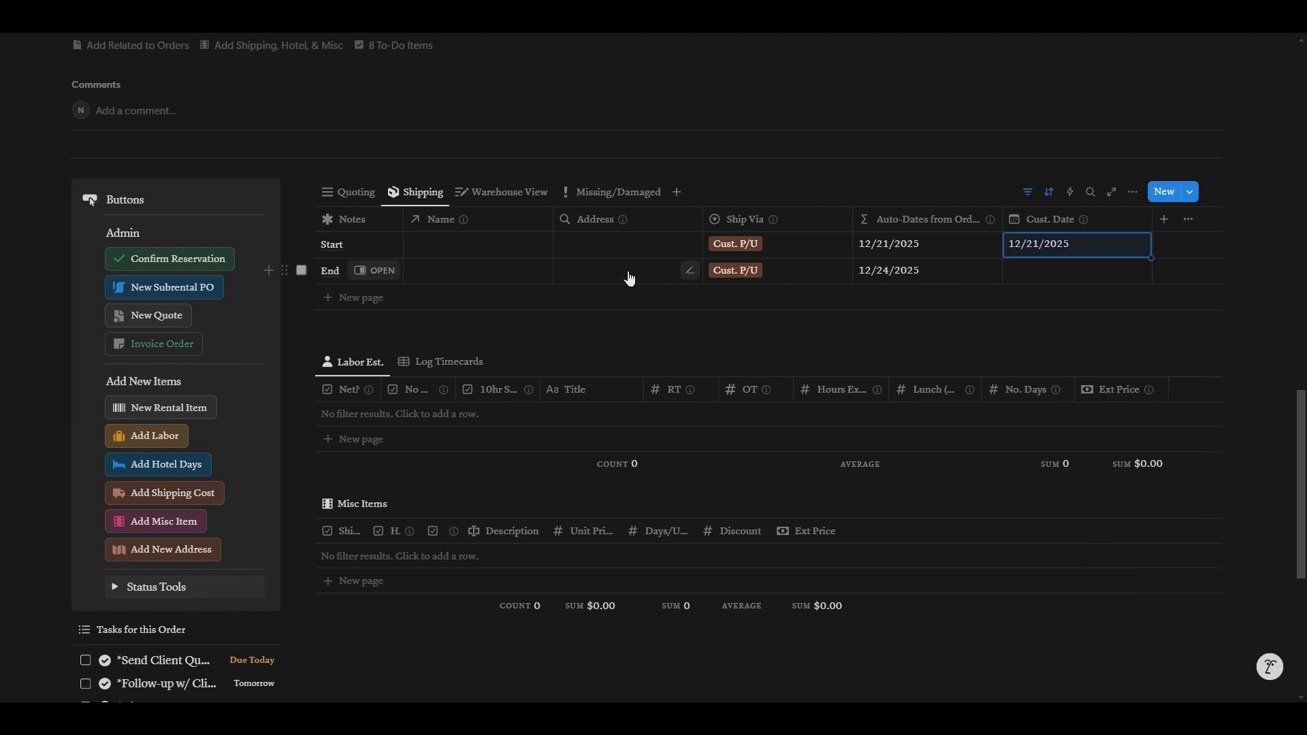
# Step: Add a new address entry titled "New ADdreses"
pyautogui.click(190, 550)
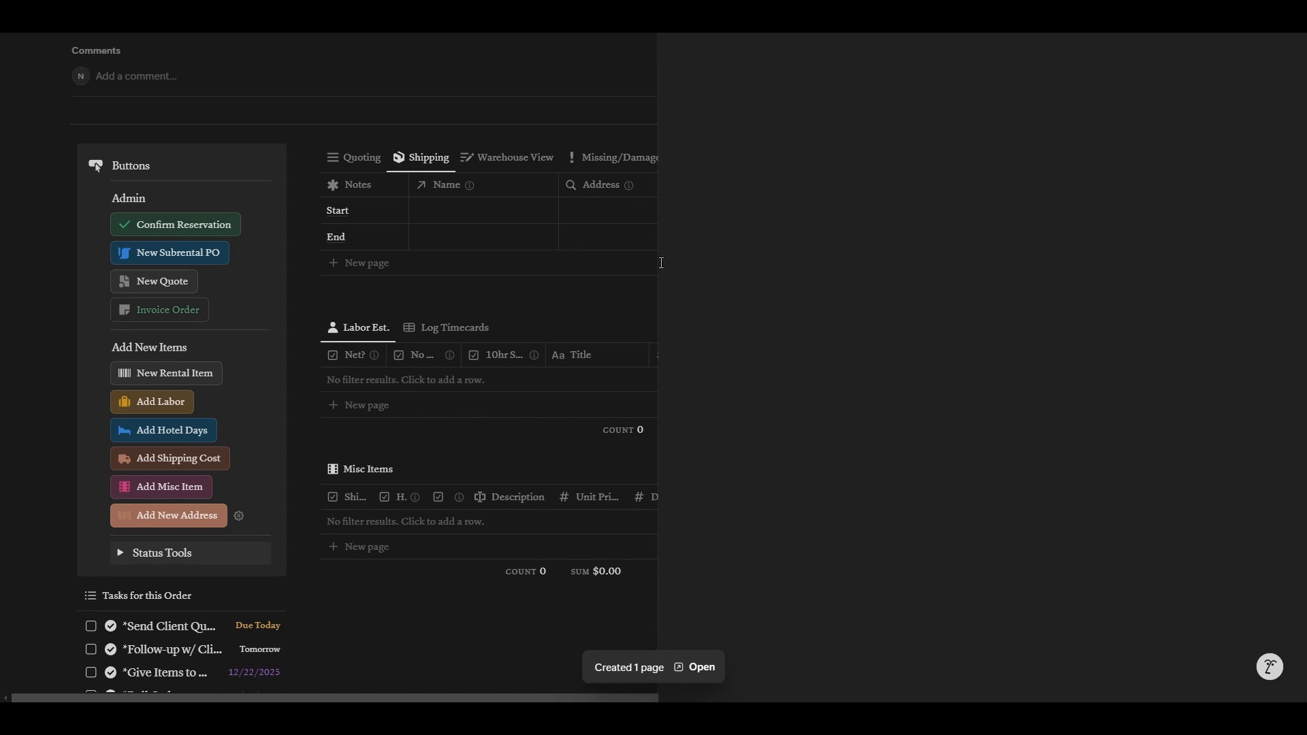
pyautogui.write('New ADdreses')
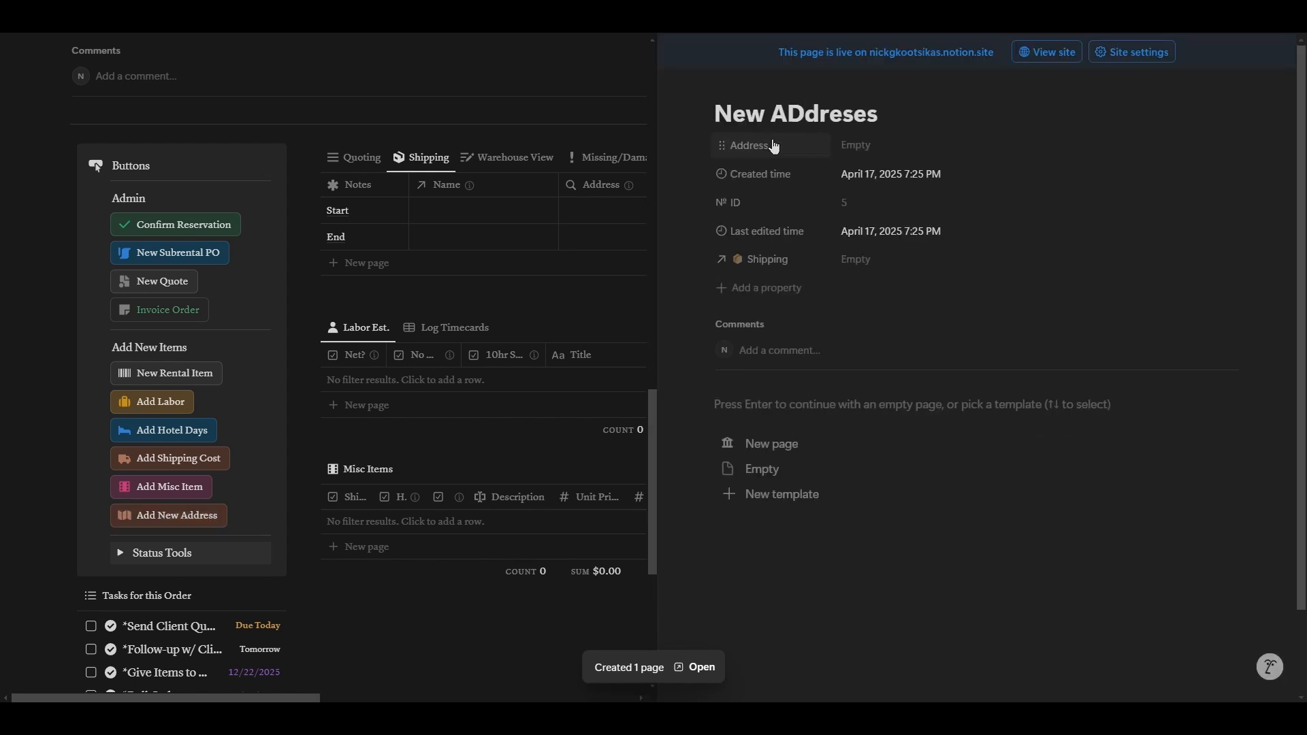
pyautogui.press('Escape')
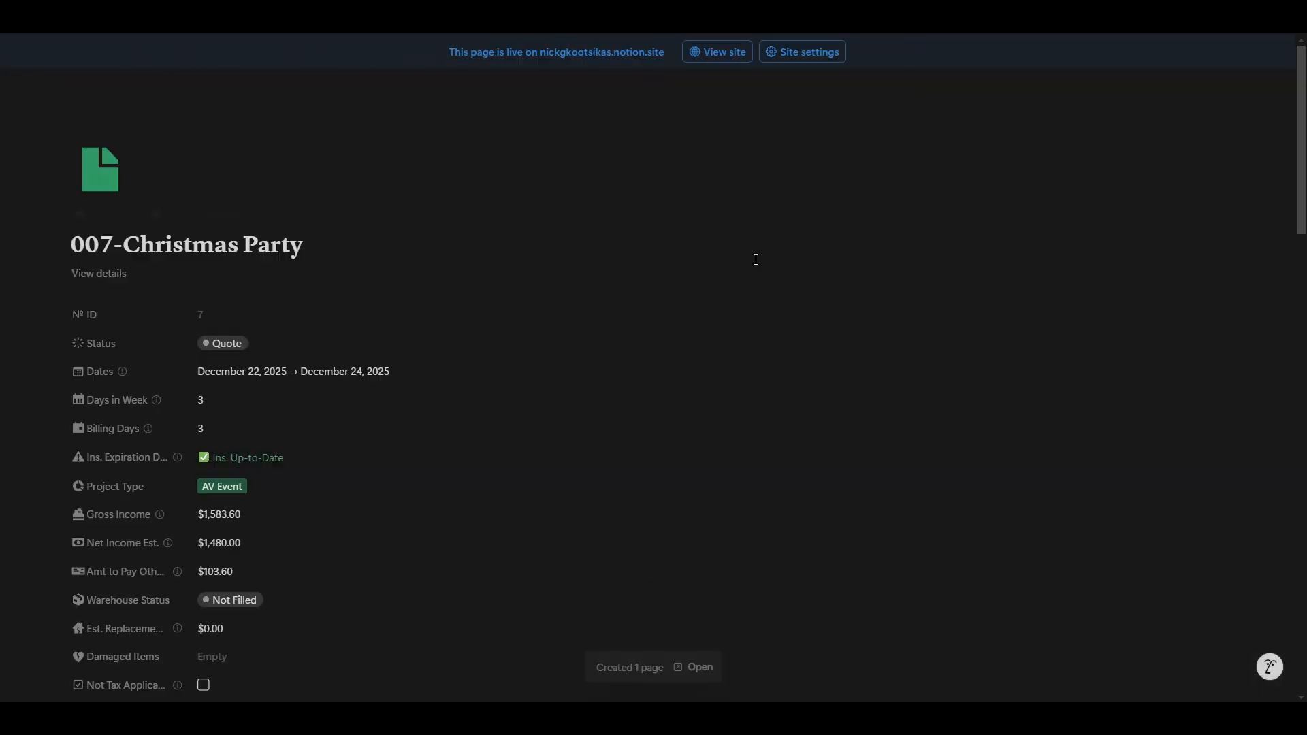
# Step: Link the Start and End shipping rows to Your Address and choose Cust. P/U as the End row's Ship Via
pyautogui.scroll(-15, 751, 272)
pyautogui.scroll(-2, 488, 334)
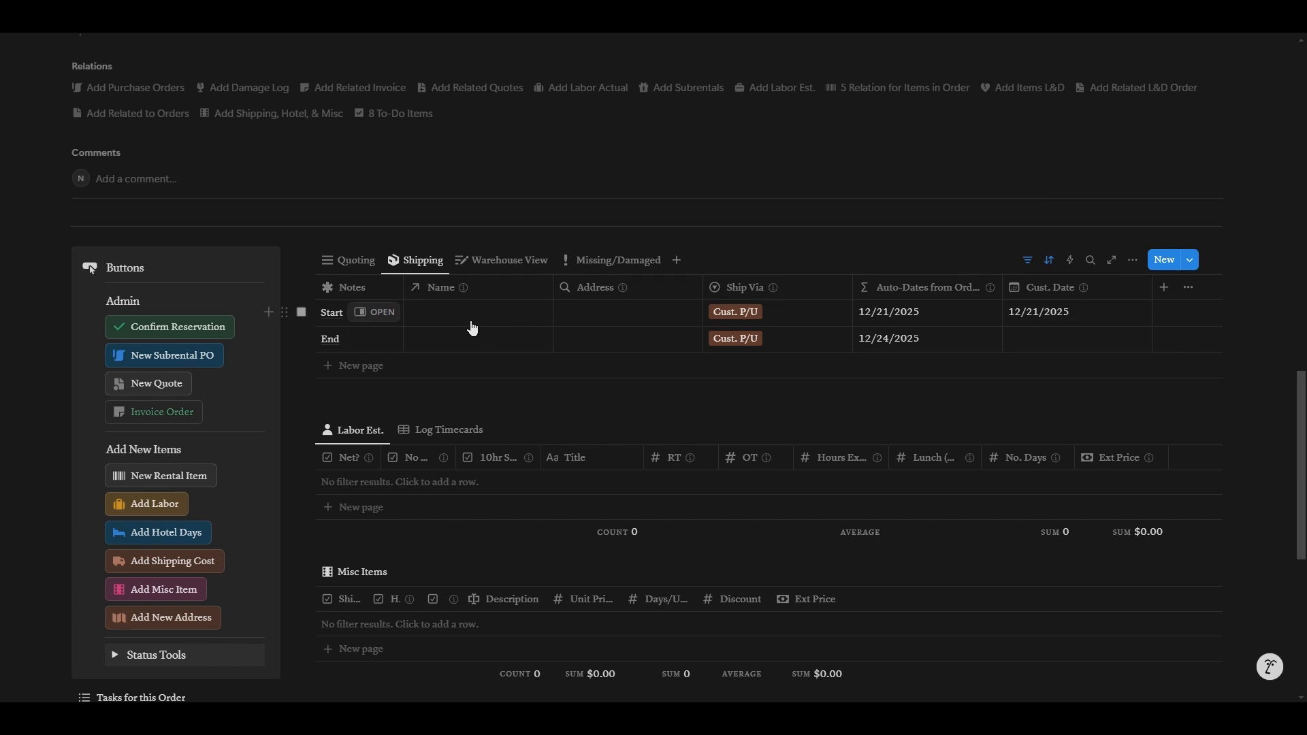
pyautogui.click(473, 328)
pyautogui.click(474, 367)
pyautogui.click(471, 347)
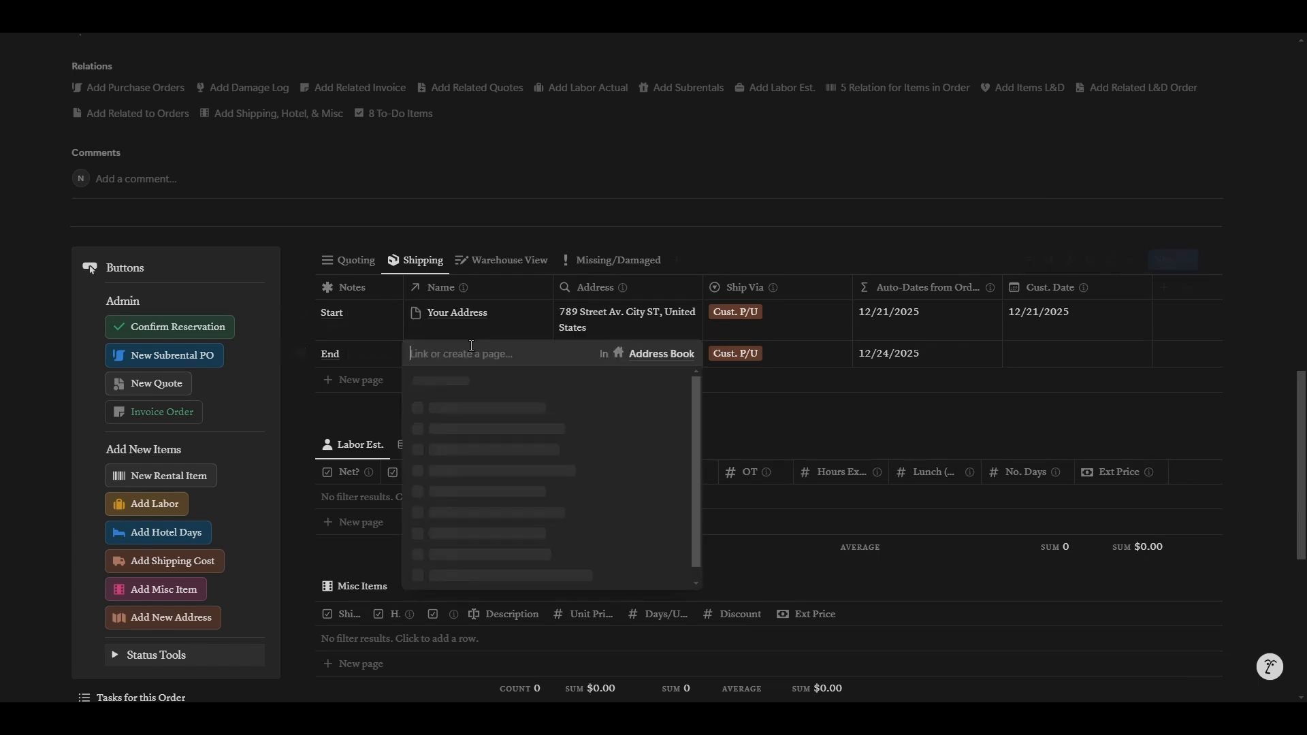
pyautogui.click(483, 408)
pyautogui.click(777, 354)
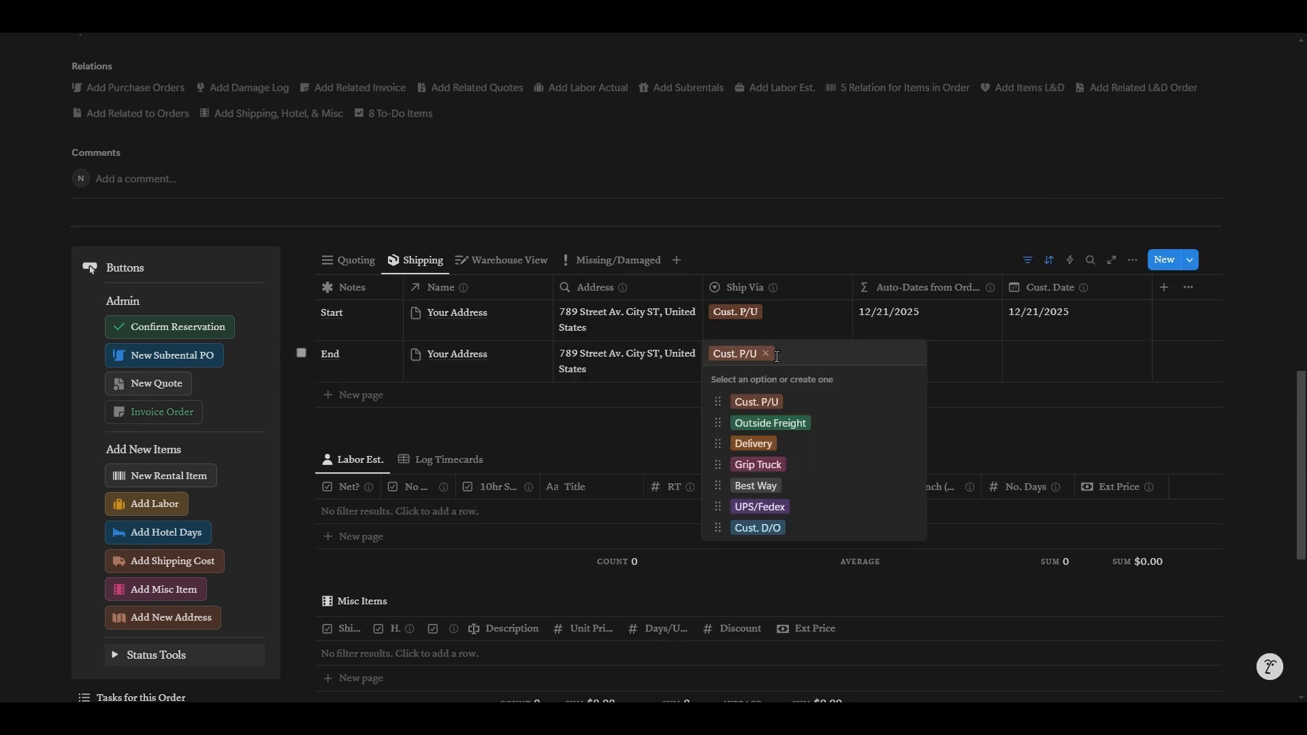
pyautogui.click(810, 403)
# Step: Examine the Warehouse View's status options for the Truck item and its item-tracking columns
pyautogui.click(493, 259)
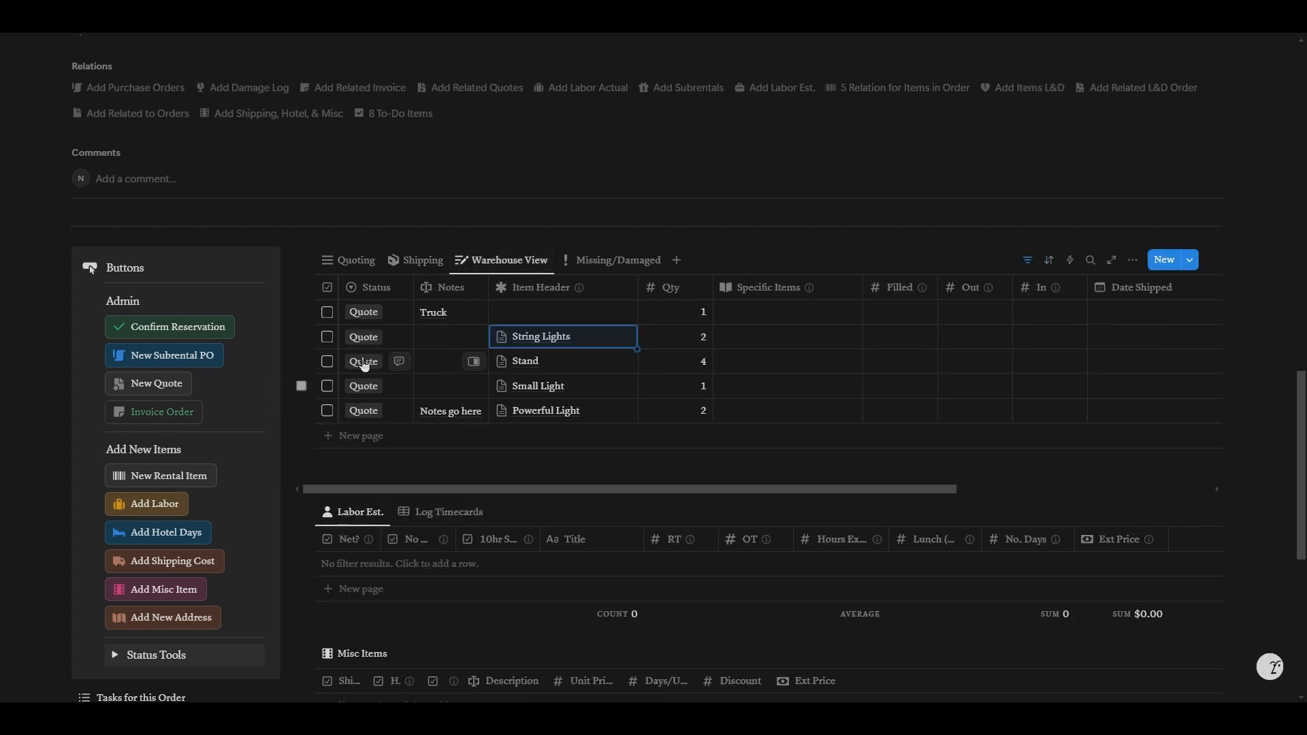
pyautogui.click(374, 313)
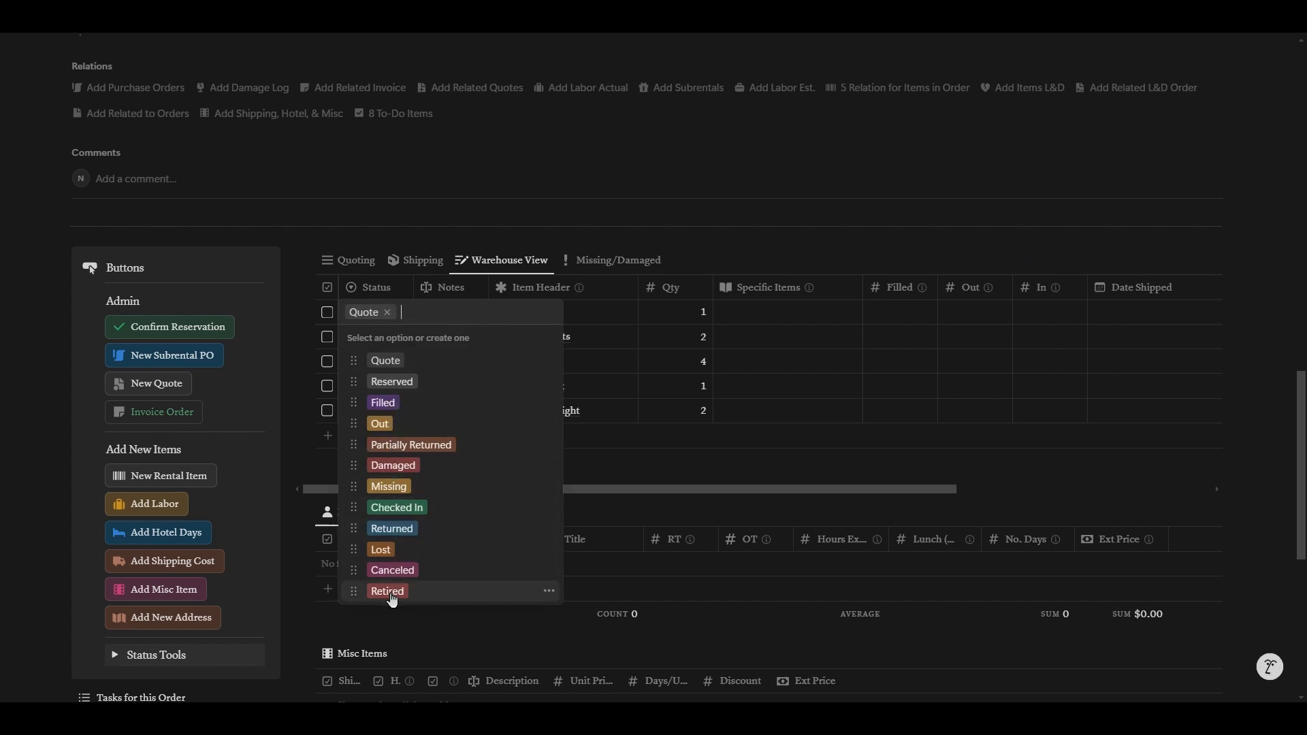
pyautogui.click(619, 482)
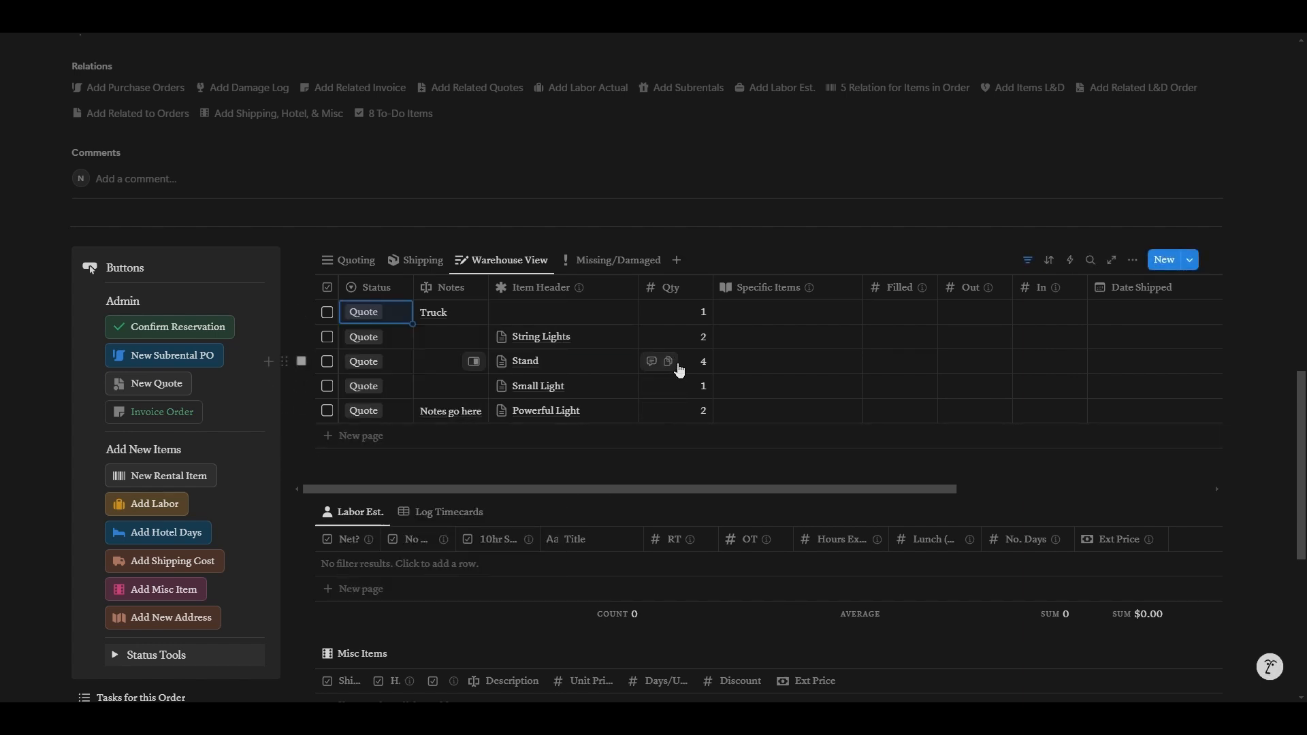
pyautogui.hscroll(5, 680, 365)
pyautogui.hscroll(-5, 1042, 321)
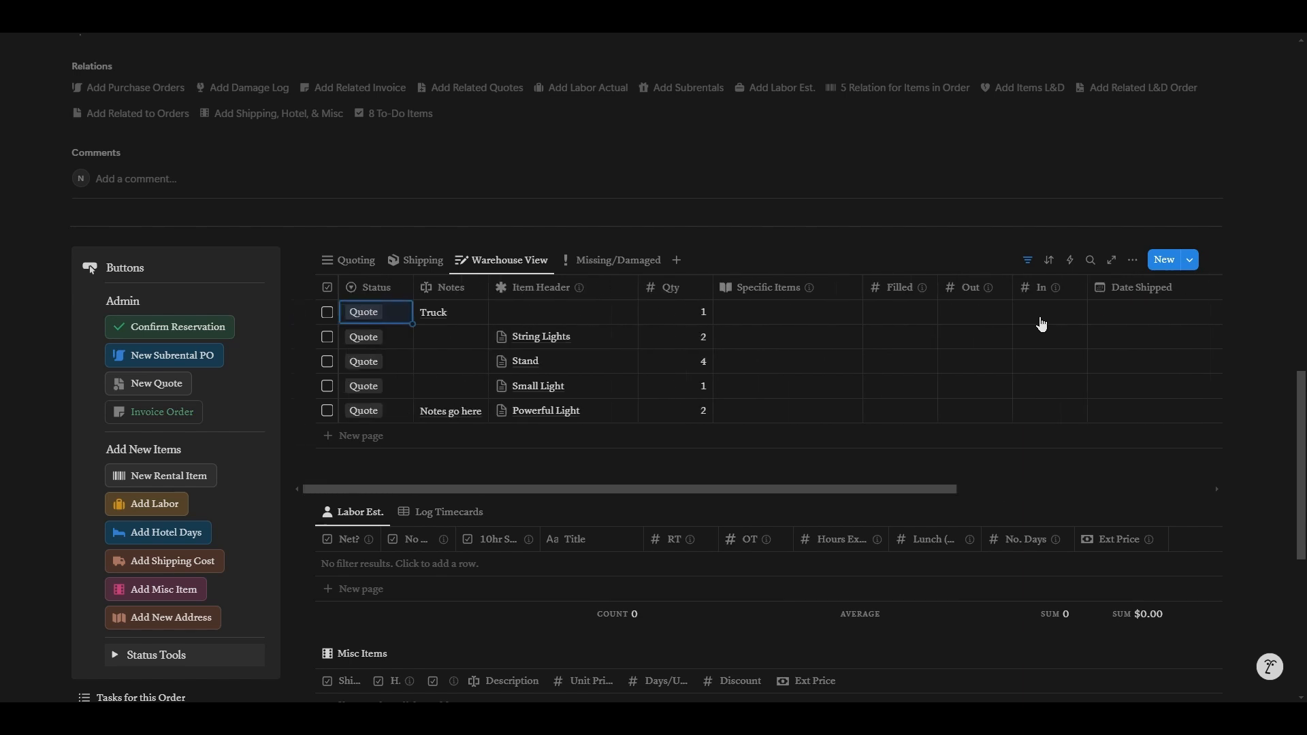
# Step: Set the Powerful Light's quantity to 1 in the Warehouse View and check its Specific Items choices
pyautogui.click(702, 414)
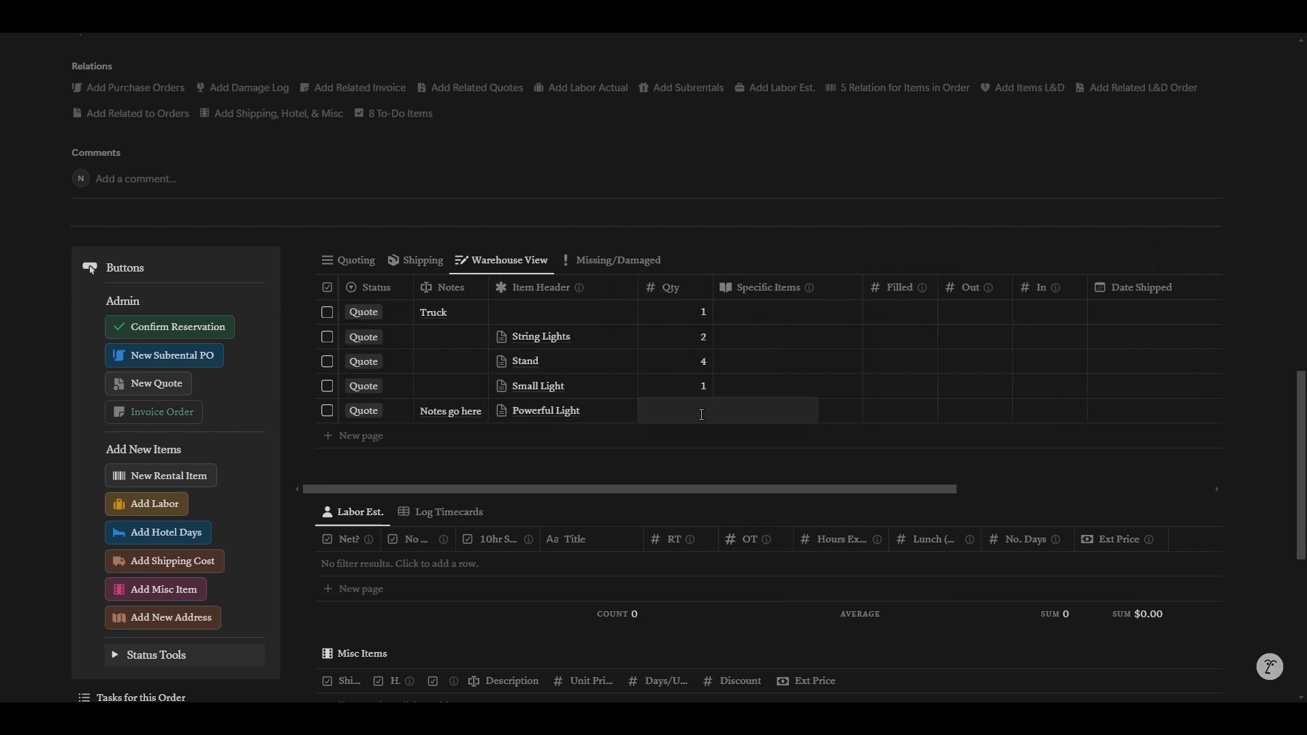
pyautogui.click(831, 418)
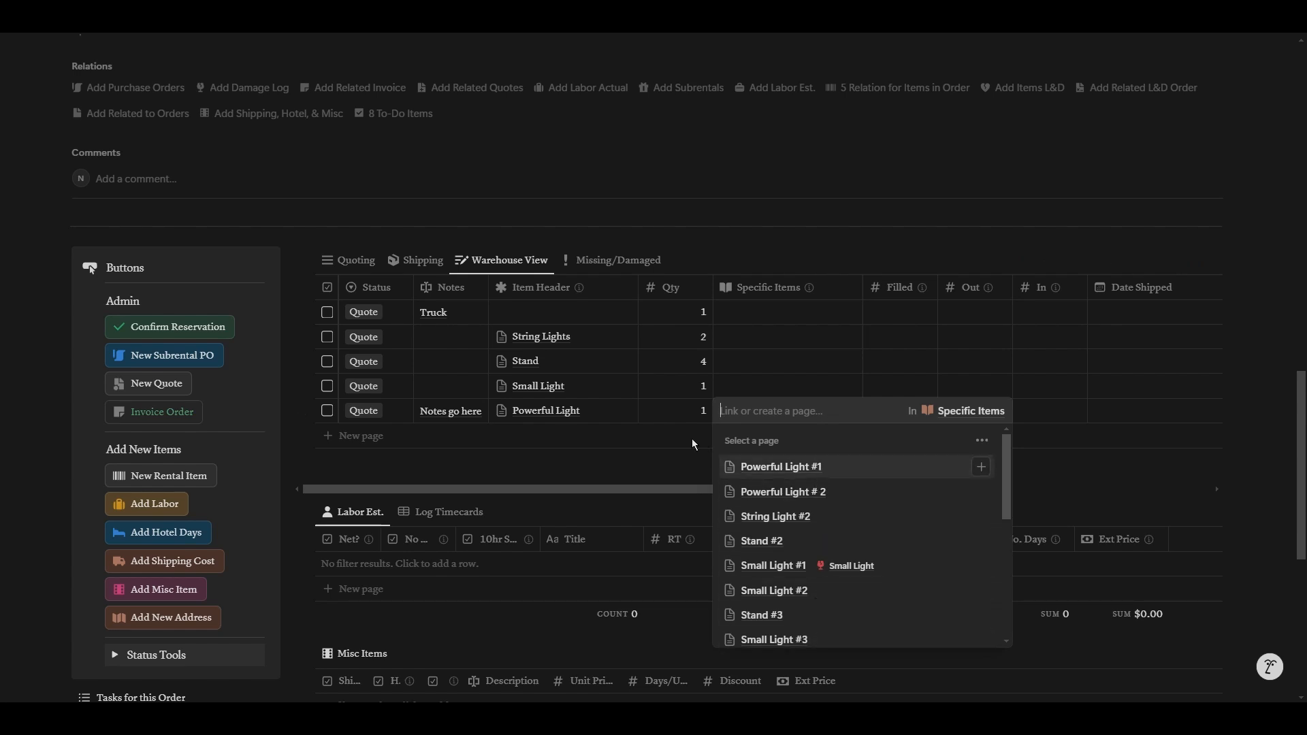
pyautogui.press('Escape')
# Step: Look over the Missing/Damaged view, and return to the Warehouse View
pyautogui.click(617, 261)
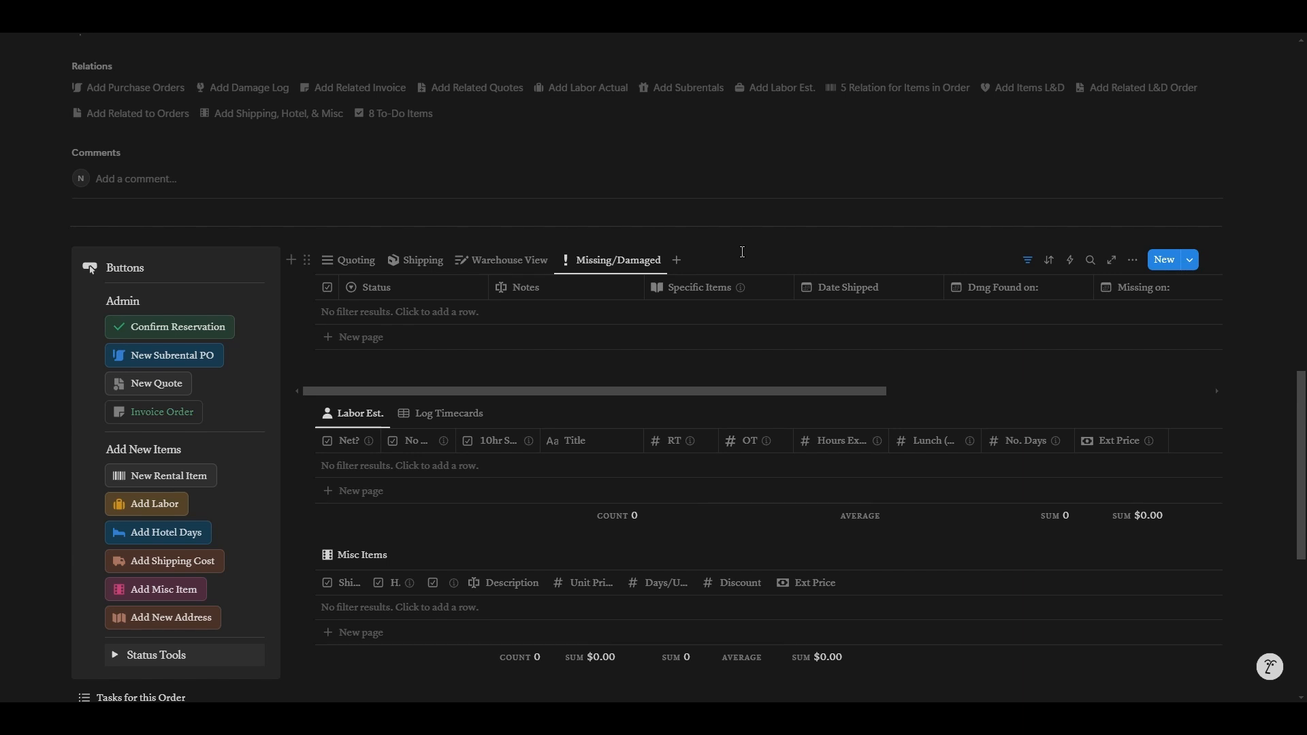
pyautogui.click(512, 261)
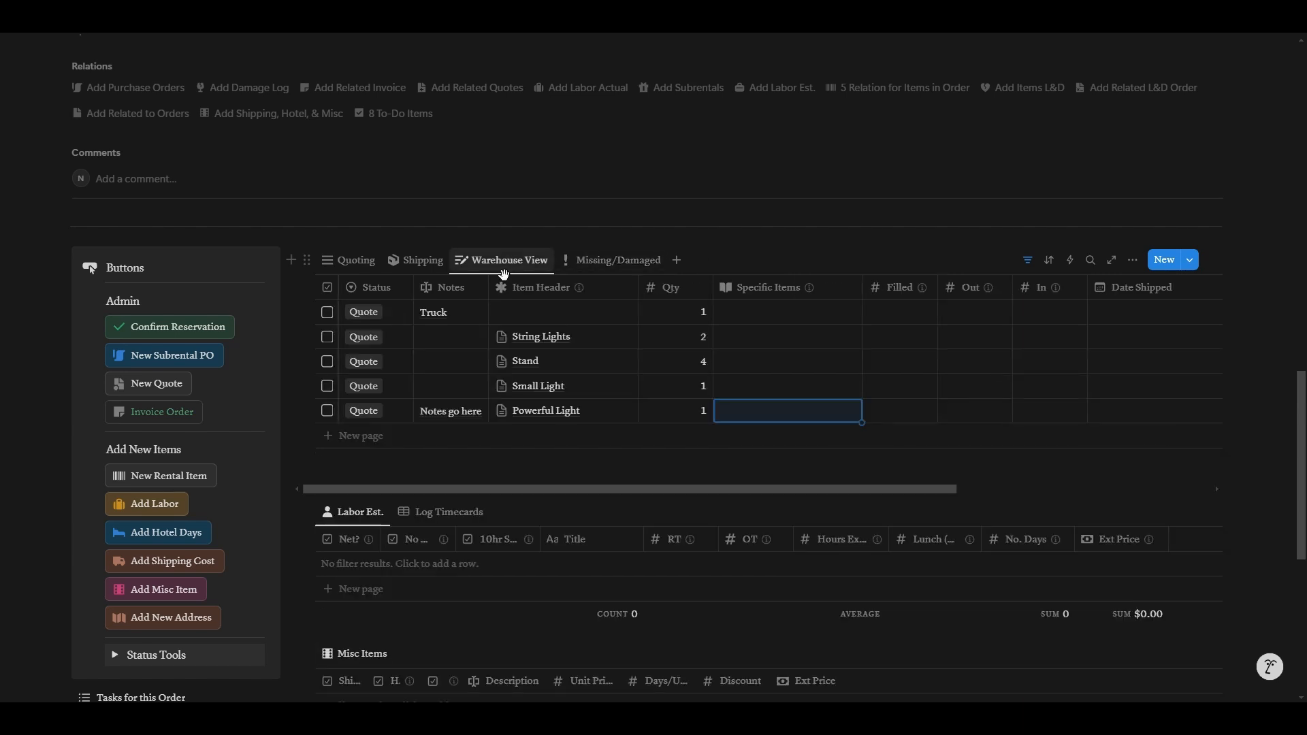
# Step: Add a labor entry to the order and title it Lighting Designer
pyautogui.scroll(-3, 361, 271)
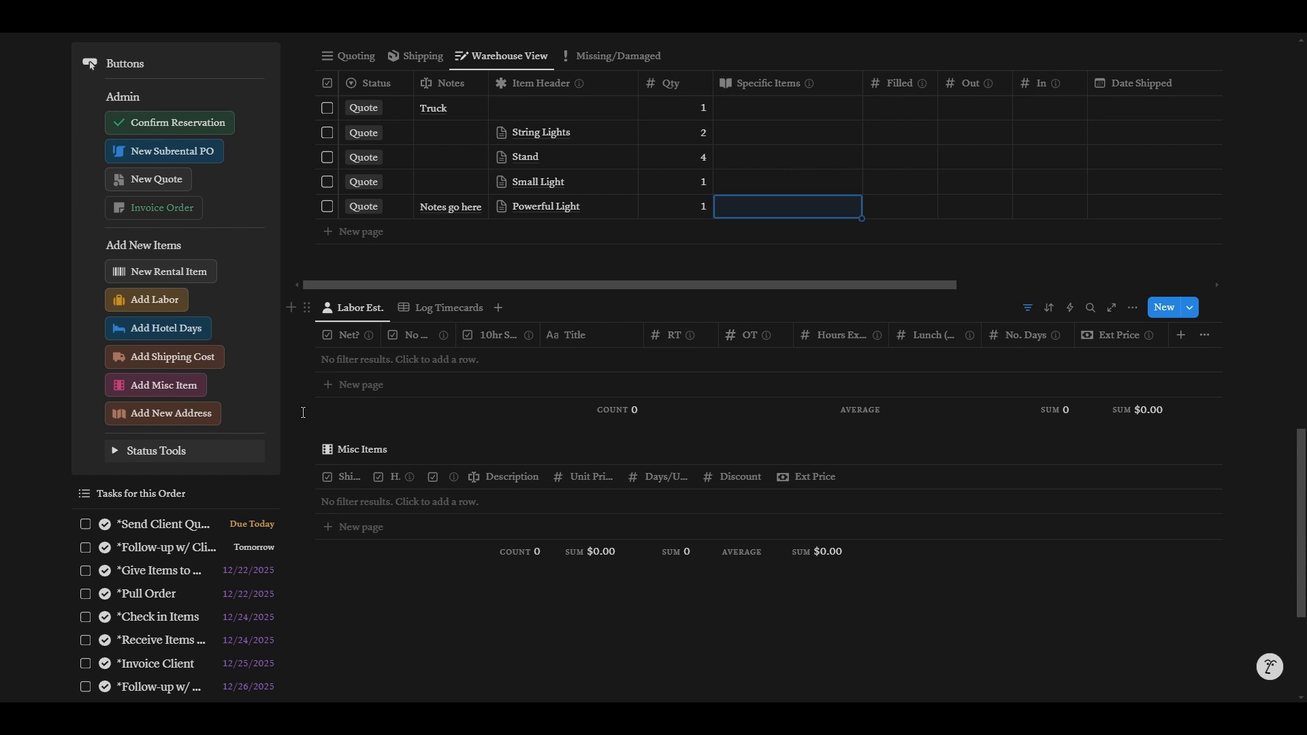
pyautogui.click(169, 303)
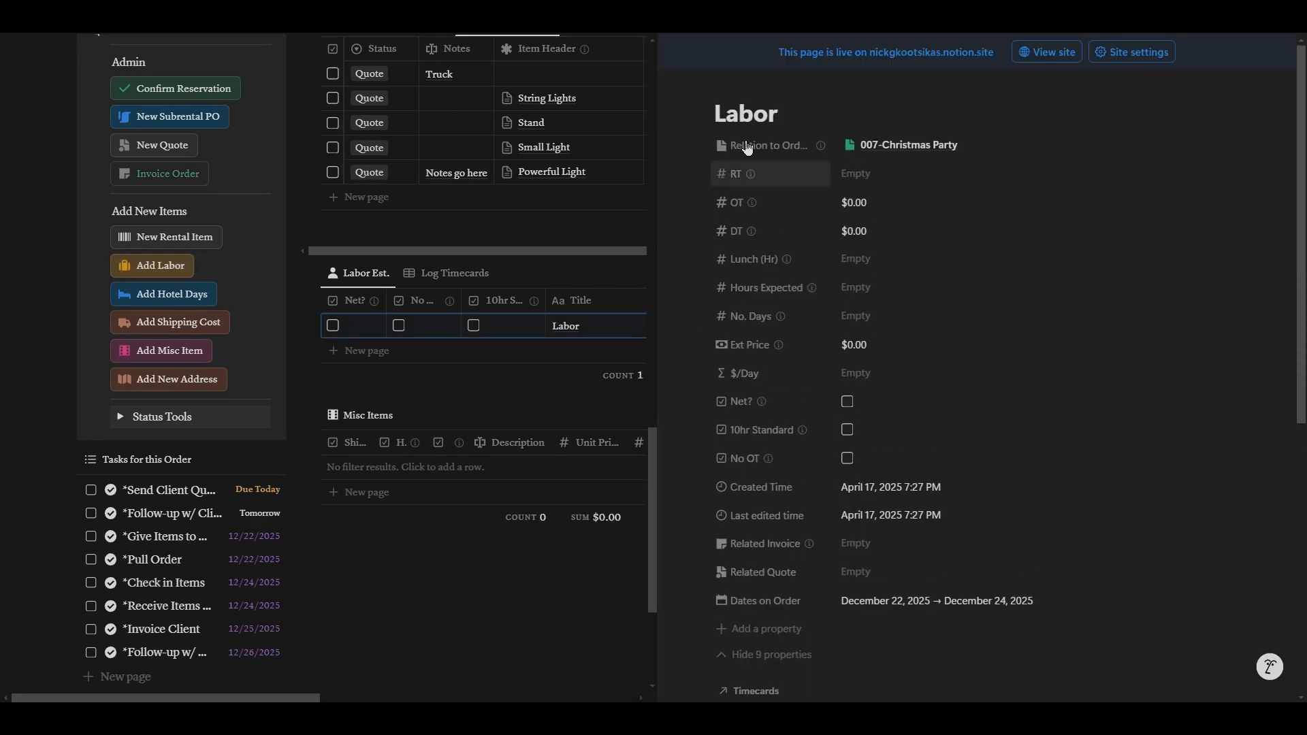
pyautogui.hotkey('ctrl', 'BackSpace')
pyautogui.write('Lighting Designer')
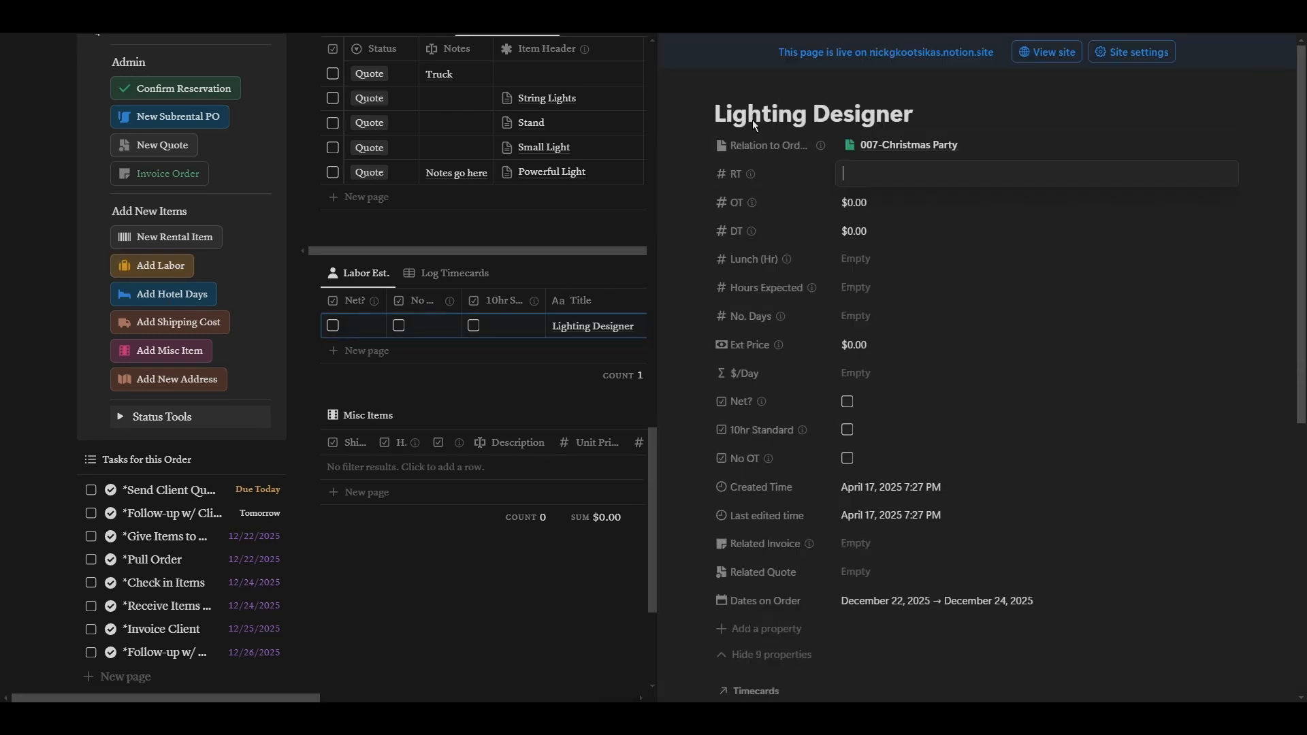
# Step: Set the Lighting Designer's RT rate to $60.00, lunch to 1 hour, hours expected to 12 and number of days to 3
pyautogui.click(878, 257)
pyautogui.write('1')
pyautogui.press('Tab')
pyautogui.write('12')
pyautogui.press('Tab')
pyautogui.write('3')
pyautogui.press('Tab')
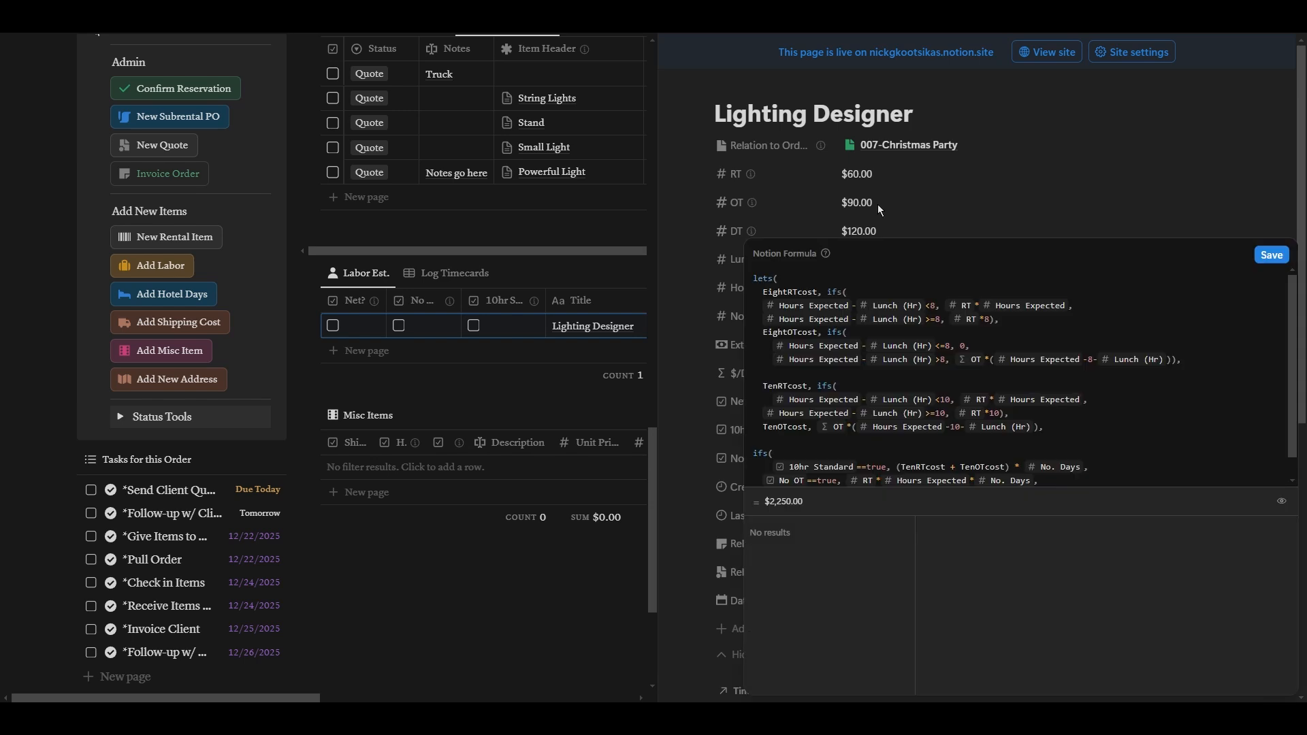
pyautogui.click(877, 205)
# Step: Add a second labor entry to the order and title it Assistant
pyautogui.click(169, 267)
pyautogui.click(756, 114)
pyautogui.doubleClick(755, 114)
pyautogui.write('Assistant')
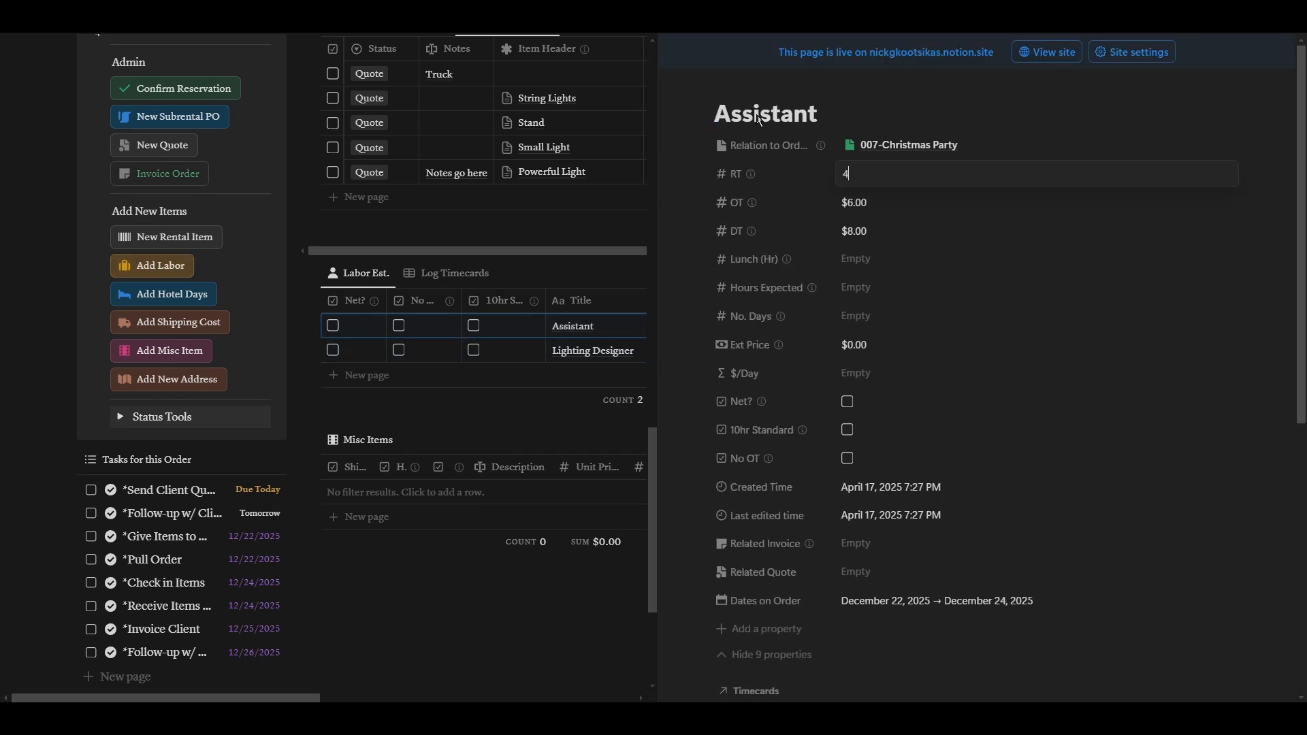
# Step: Set the Assistant's RT rate to $40.00, lunch to 1 hour, hours expected to 12 and number of days to 2
pyautogui.click(877, 258)
pyautogui.write('1')
pyautogui.click(879, 289)
pyautogui.write('12')
pyautogui.press('Tab')
pyautogui.write('2')
pyautogui.press('Escape')
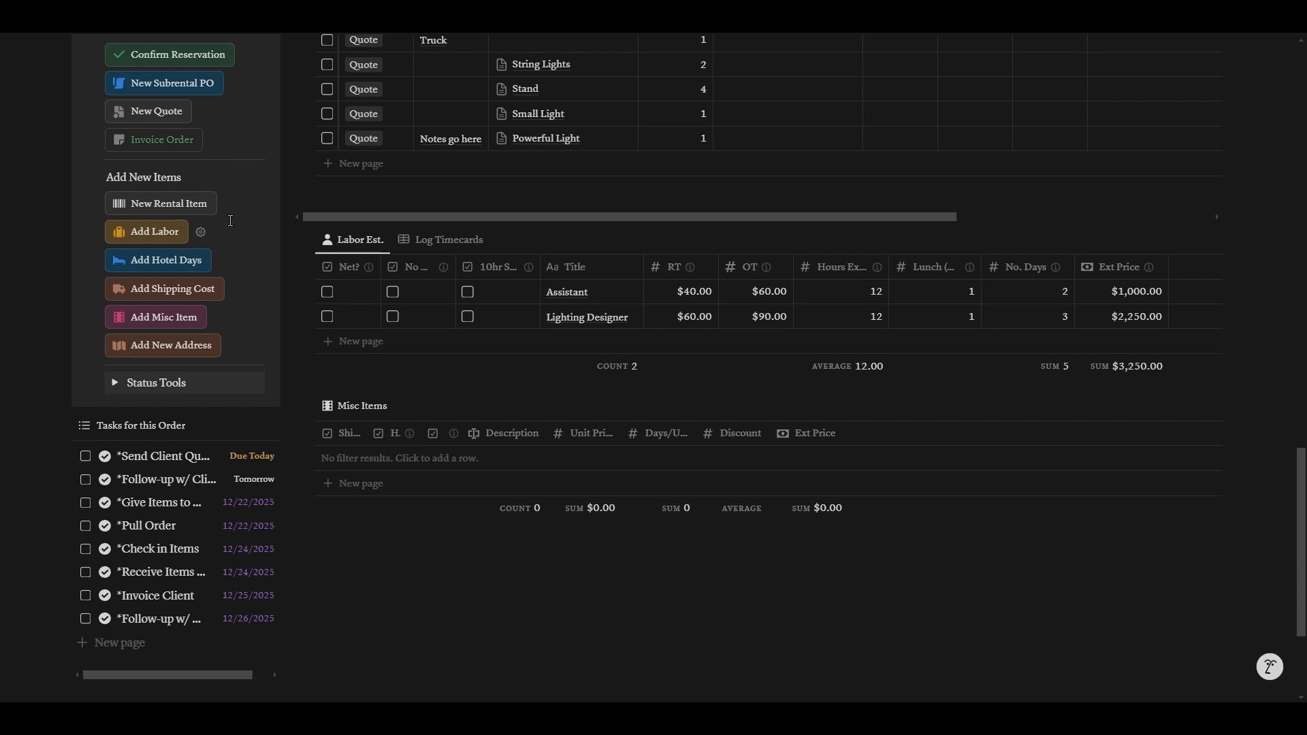
# Step: Add a Mileage shipping cost of $0.79 for 60 units and $150.00 hotel entries for the LD (2 days) and stagehand (1 day)
pyautogui.click(207, 289)
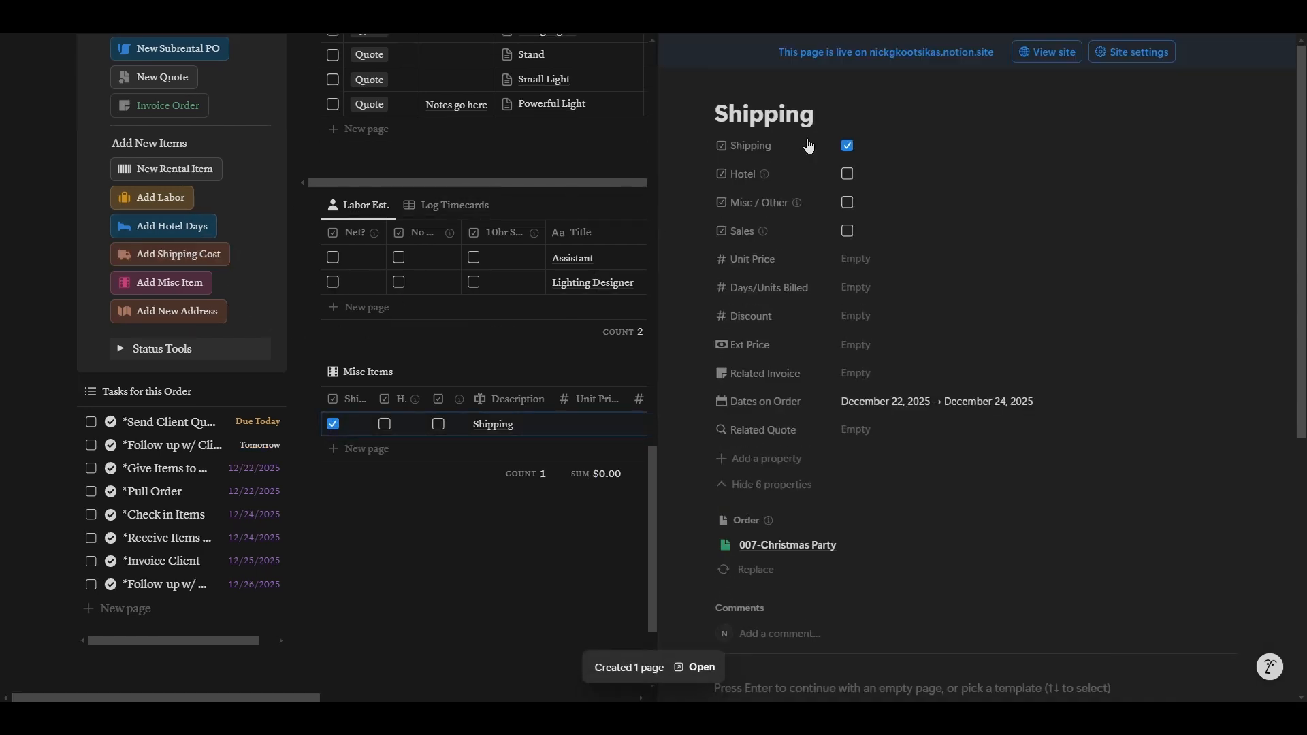
pyautogui.click(718, 485)
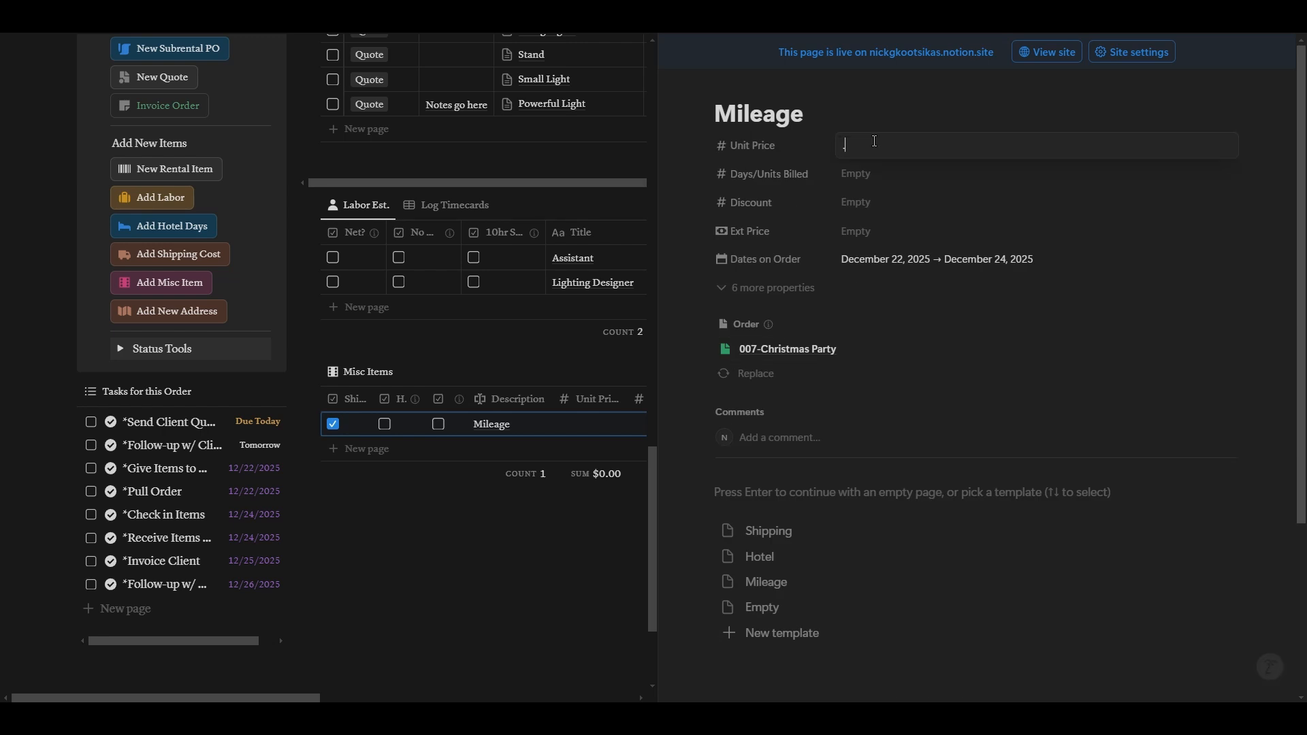
pyautogui.click(164, 226)
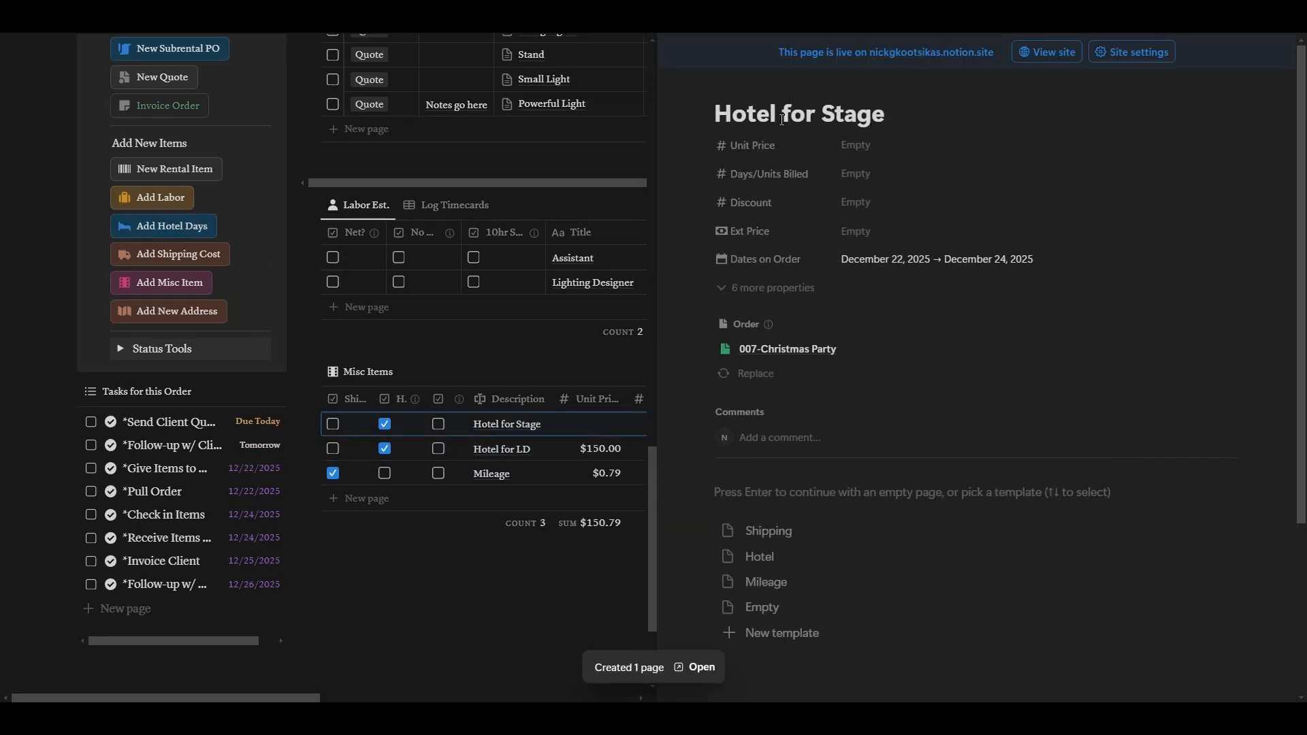
# Step: Add a miscellaneous item titled Kit Fee with a unit price of $200.00 and 1 unit billed
pyautogui.click(178, 291)
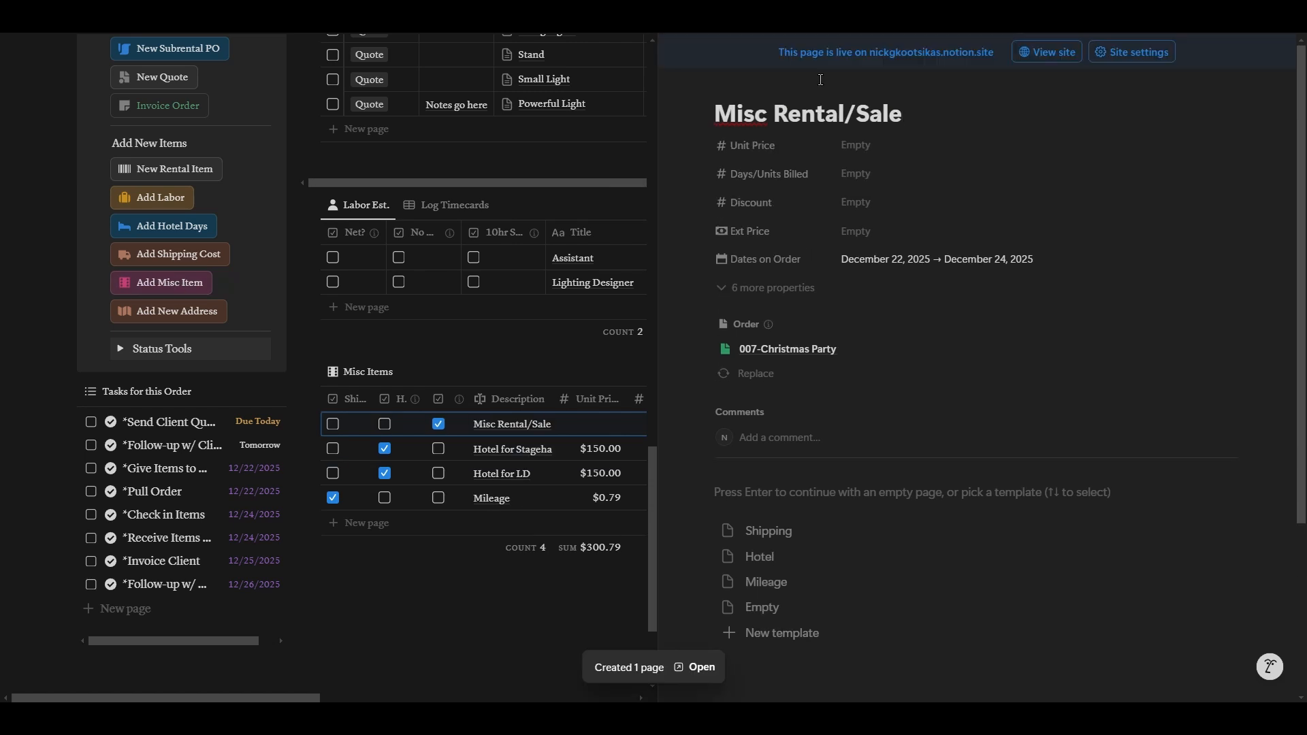
pyautogui.tripleClick(819, 114)
pyautogui.write('Kit Fee')
pyautogui.click(869, 146)
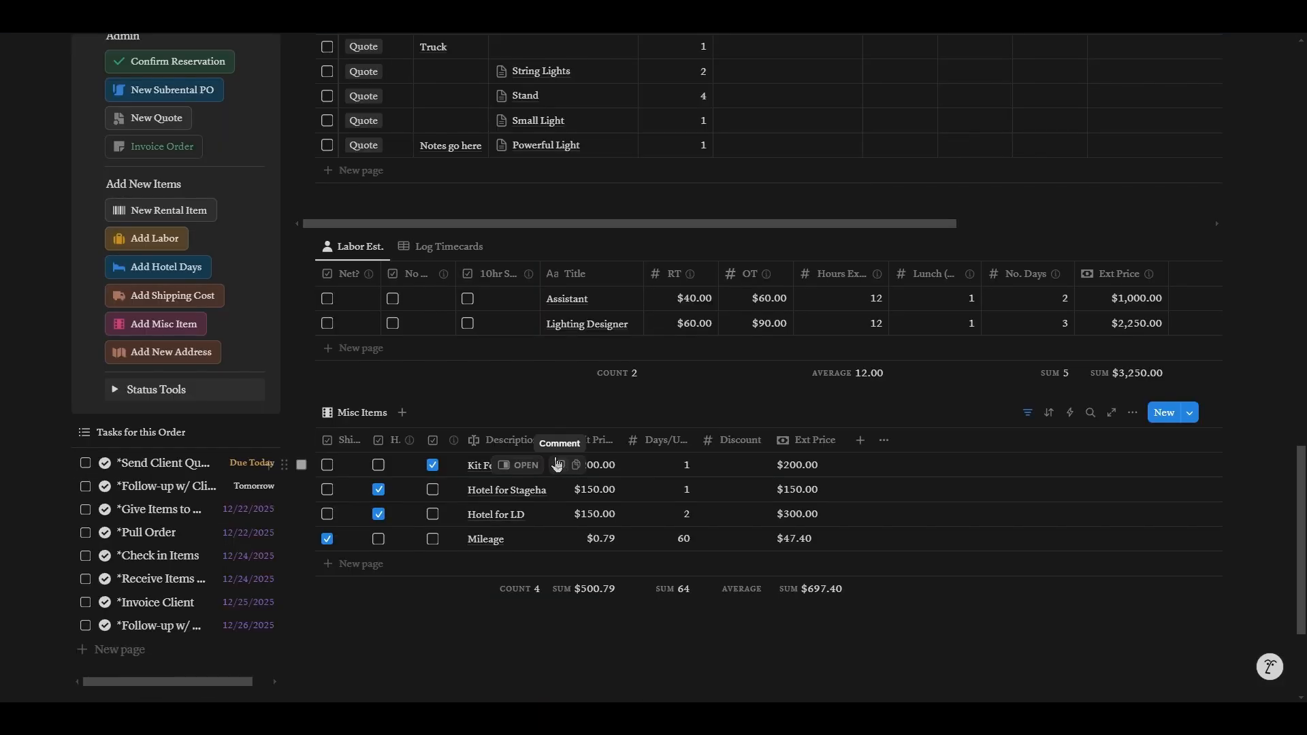
# Step: Show the order's details and look over its profit margin and category subtotals
pyautogui.scroll(20, 555, 465)
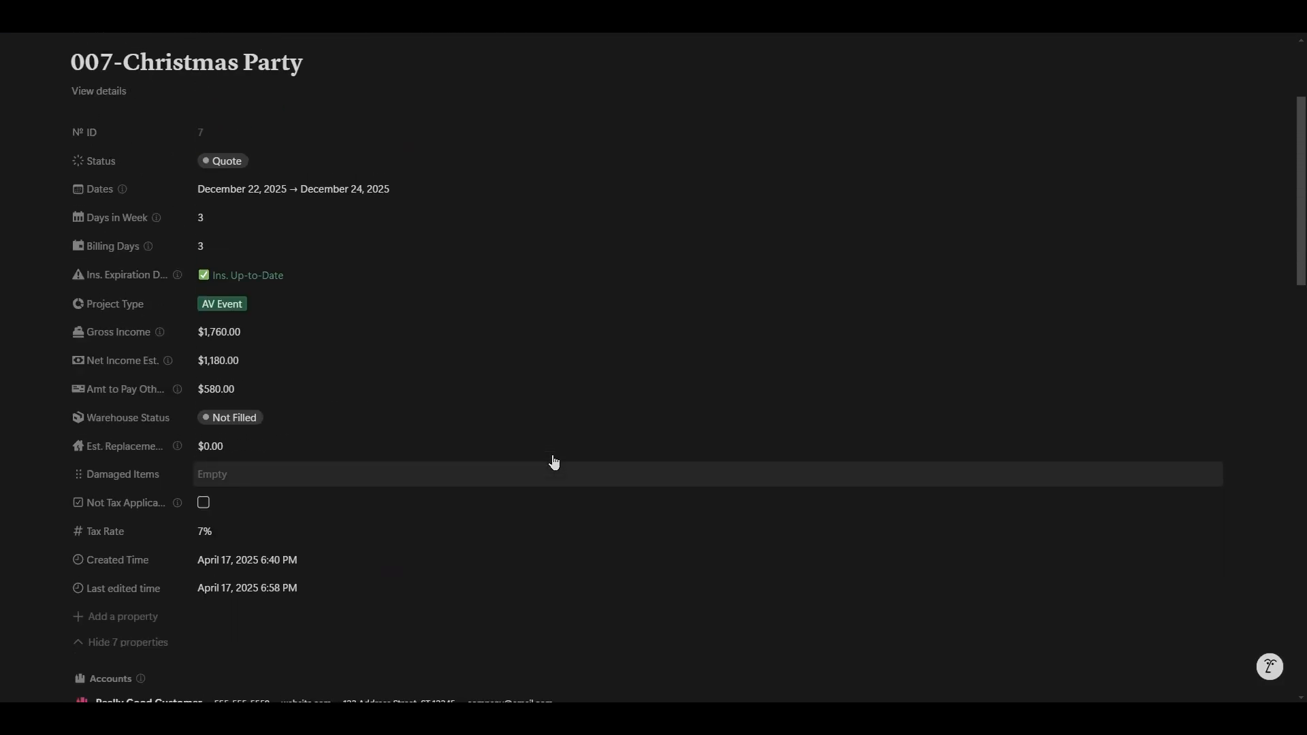
pyautogui.click(102, 274)
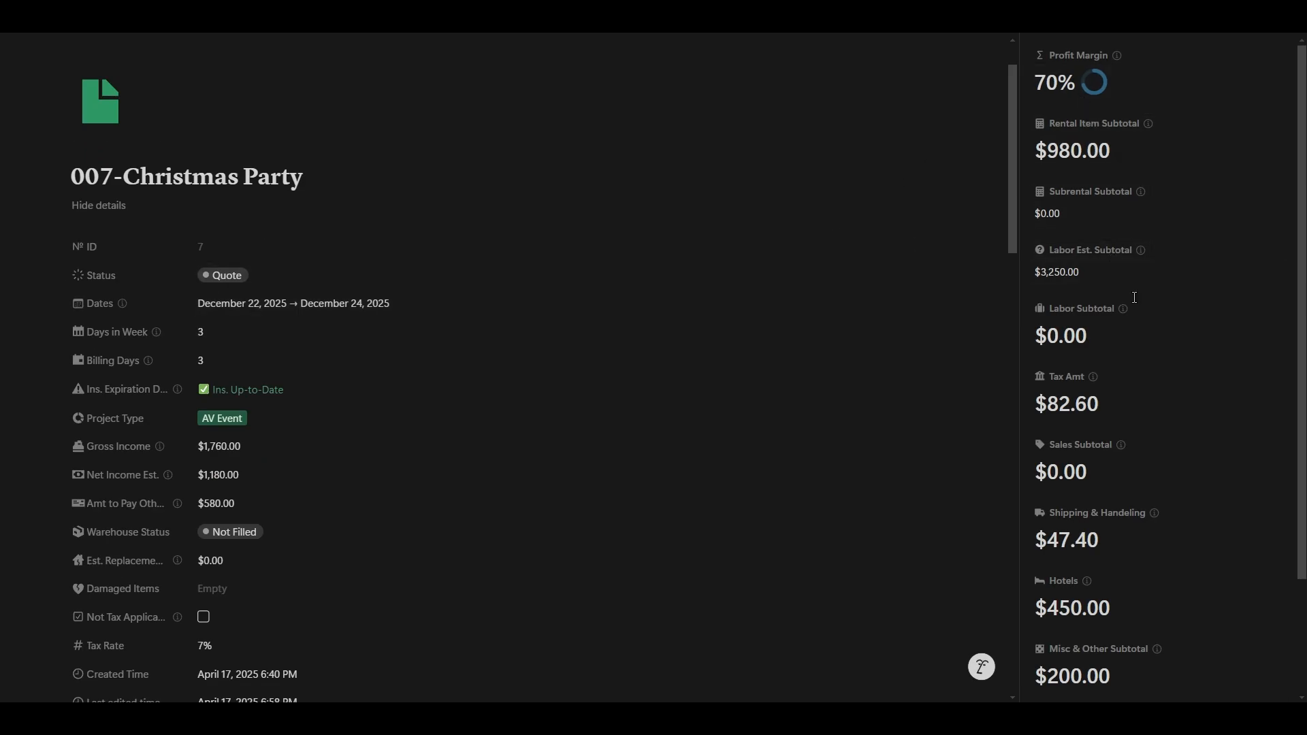
pyautogui.scroll(-1, 1145, 313)
pyautogui.scroll(1, 1166, 355)
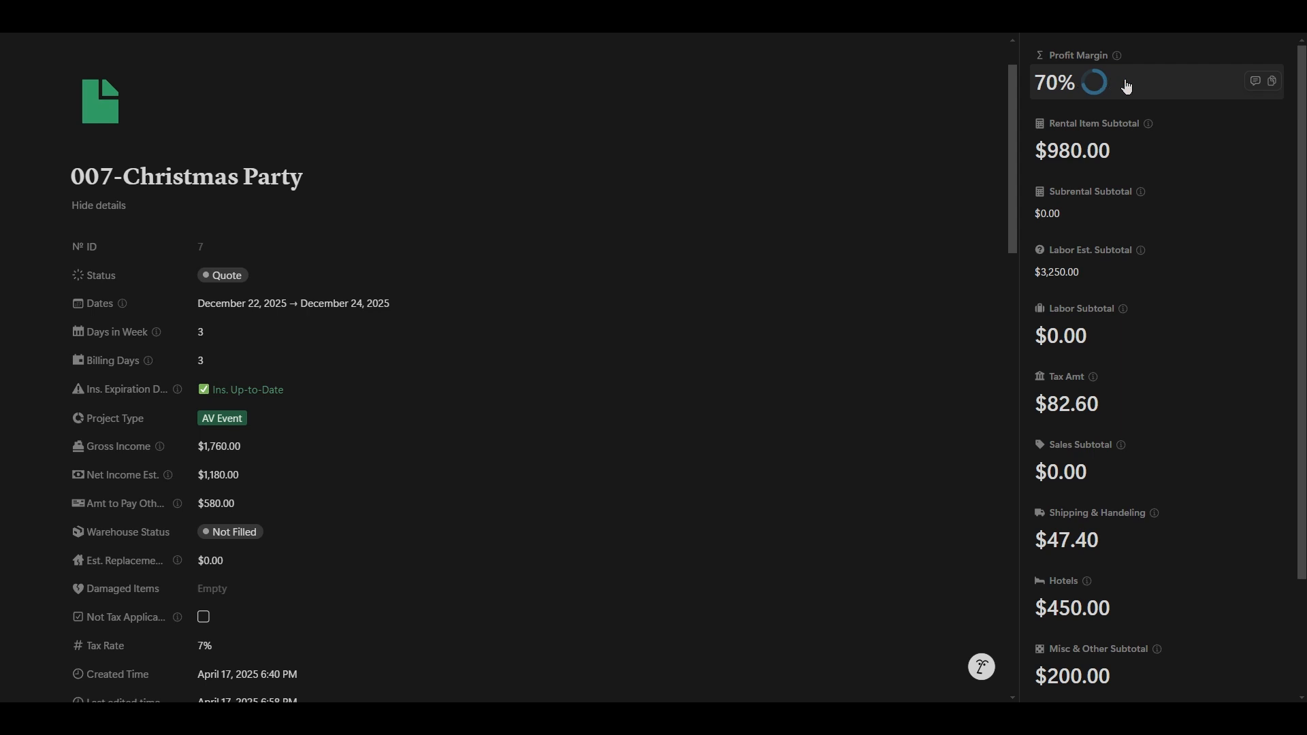
# Step: Confirm the reservation for the Christmas Party order and review the order's properties
pyautogui.scroll(-10, 199, 371)
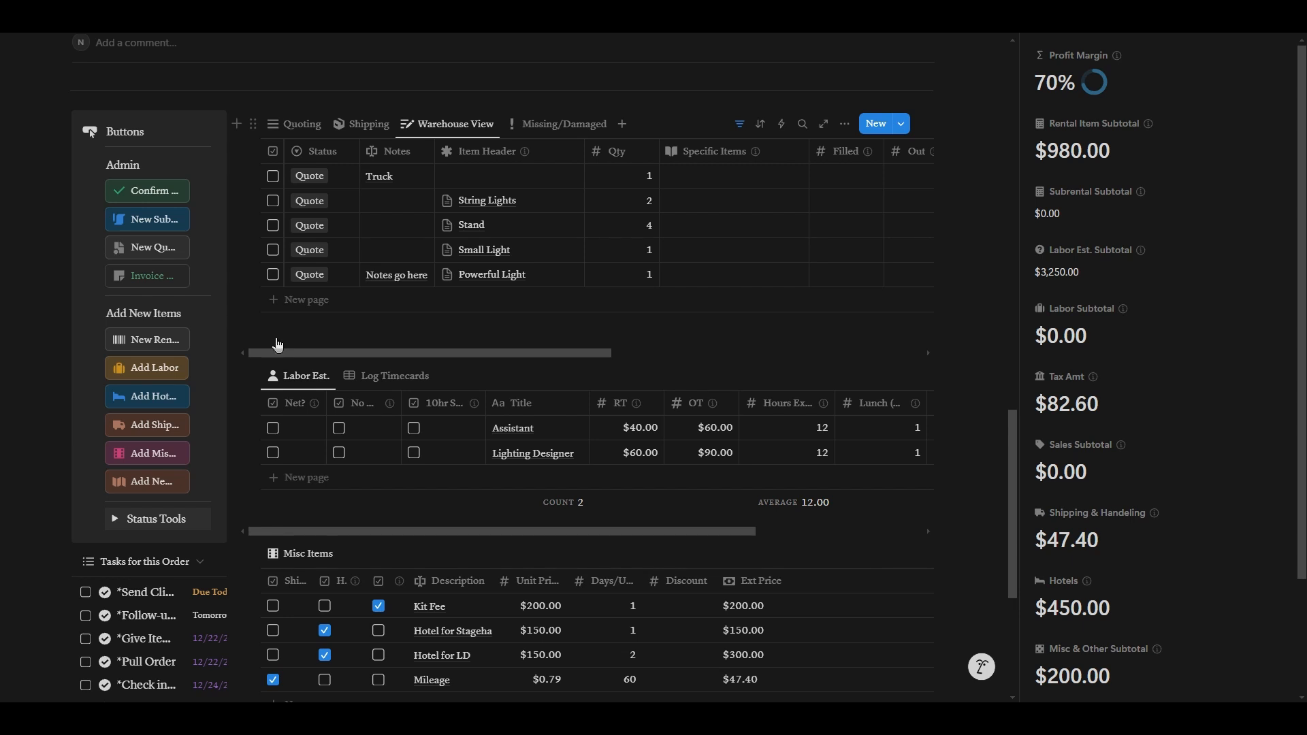
pyautogui.scroll(2, 278, 346)
pyautogui.click(150, 330)
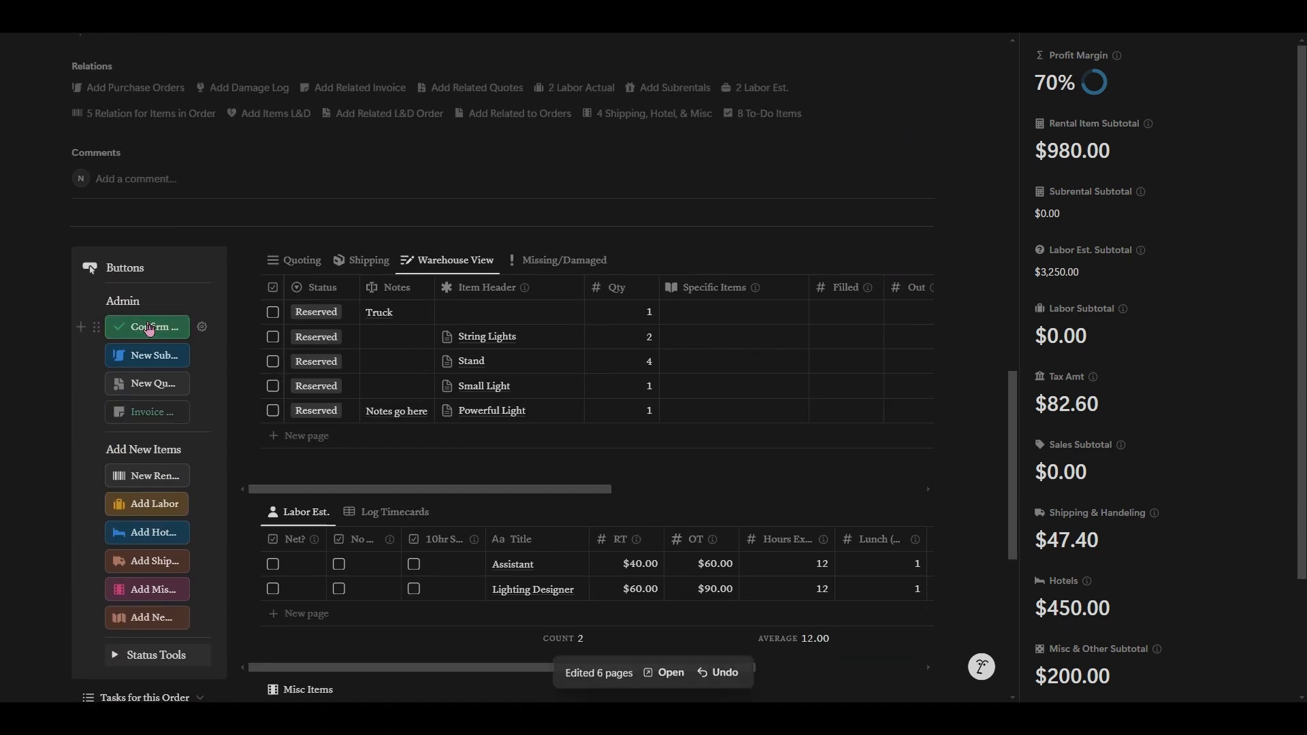
pyautogui.scroll(10, 300, 373)
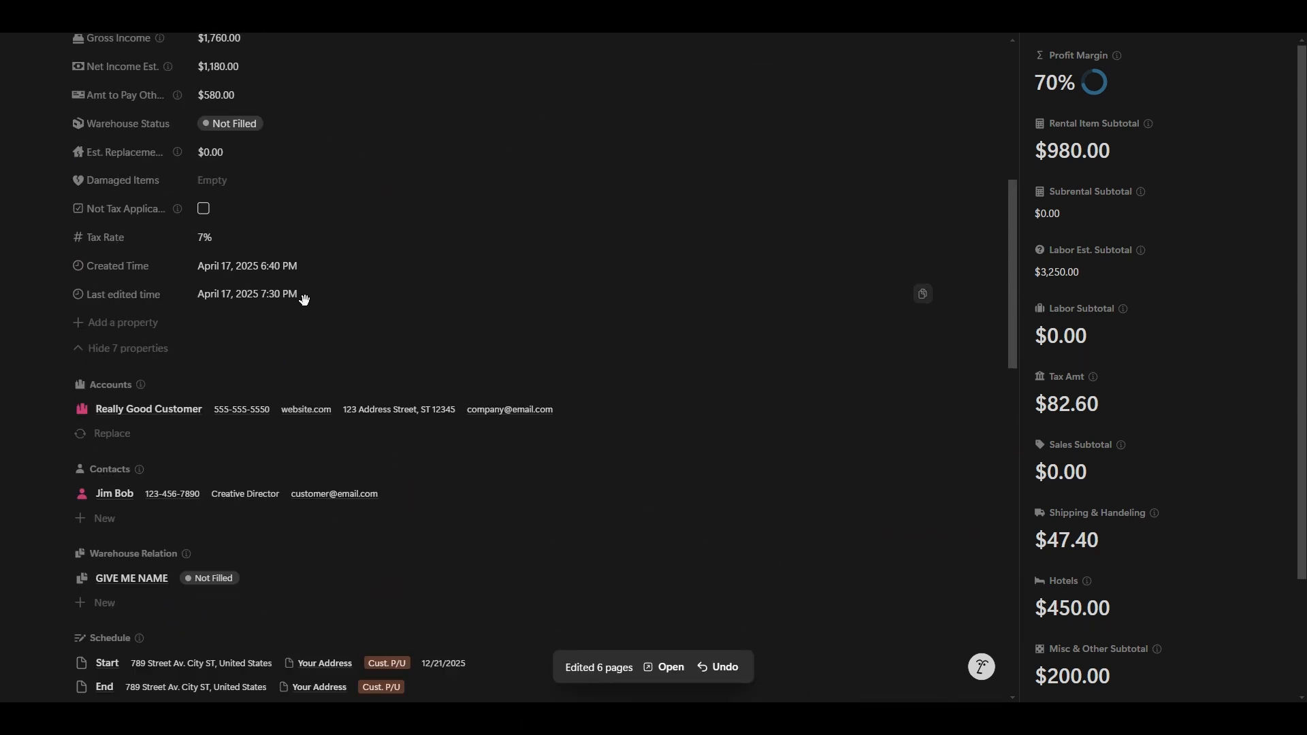
pyautogui.scroll(7, 304, 299)
# Step: Hide the order's details and show the rental items in the Quoting view
pyautogui.scroll(-11, 344, 341)
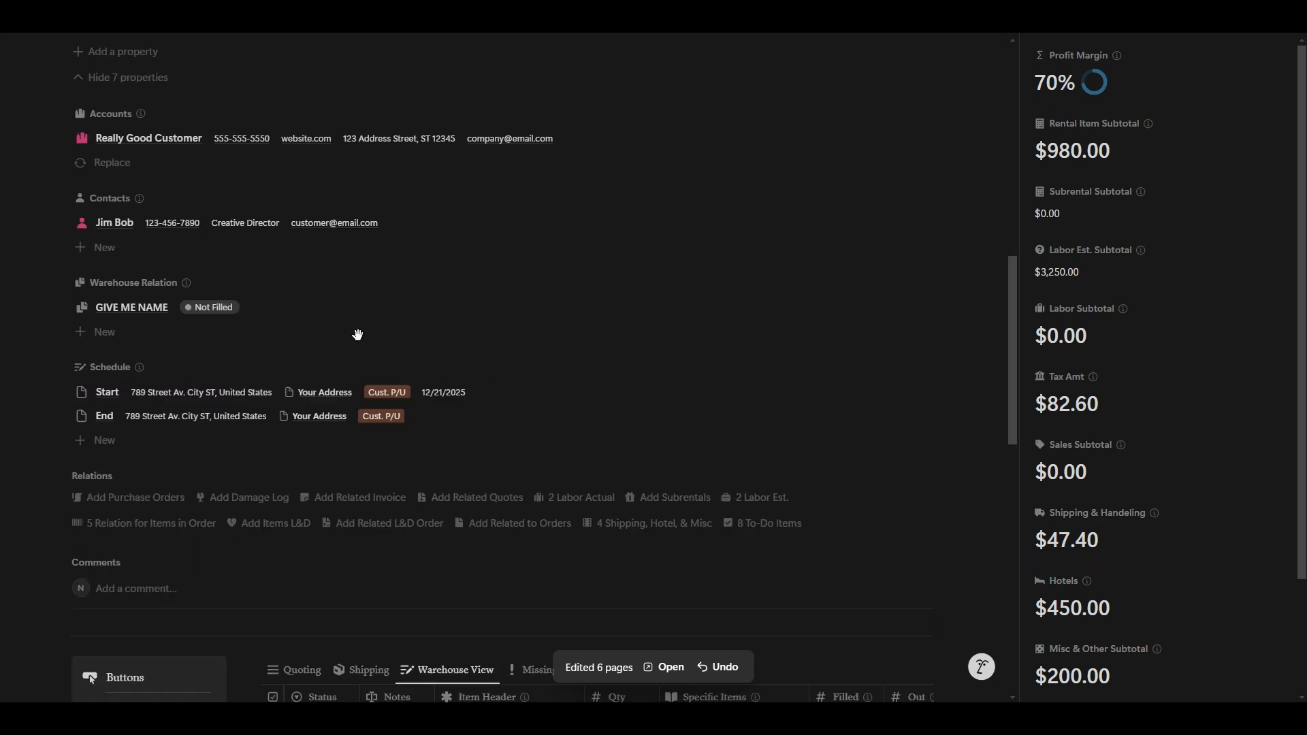
pyautogui.scroll(-6, 357, 334)
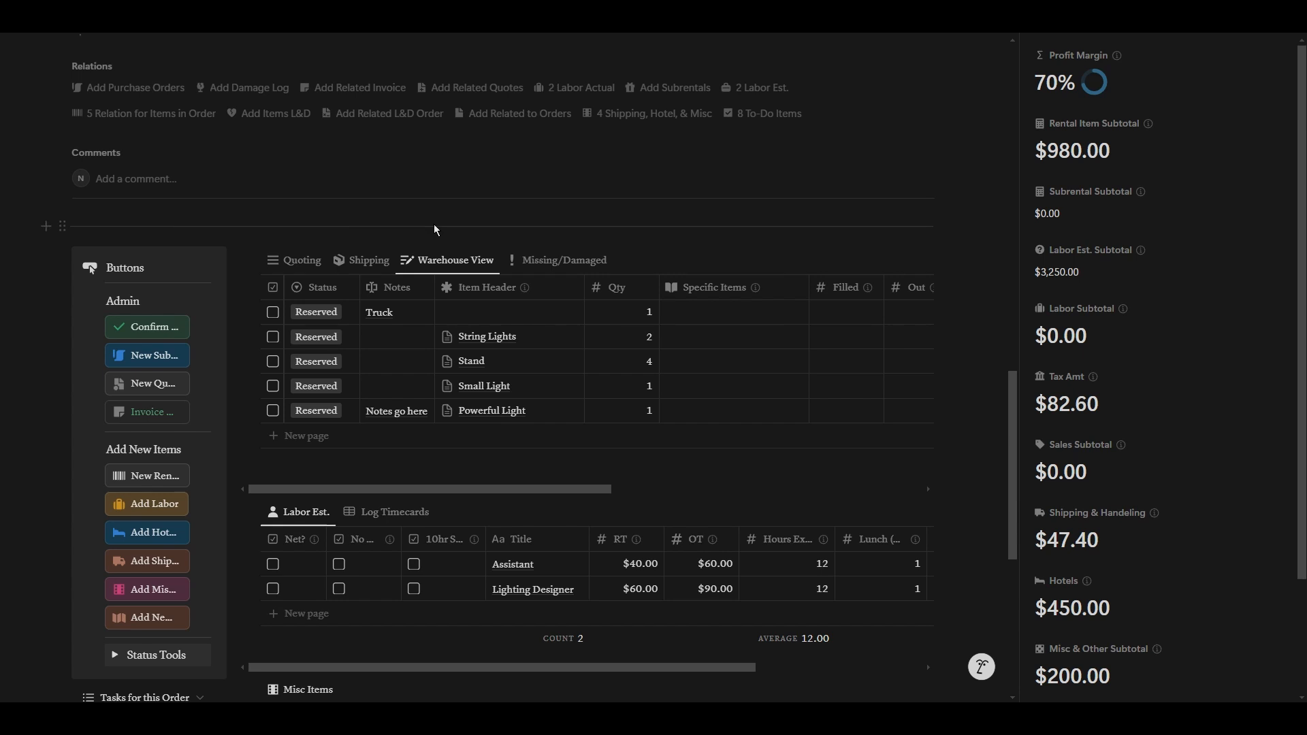
pyautogui.click(1024, 28)
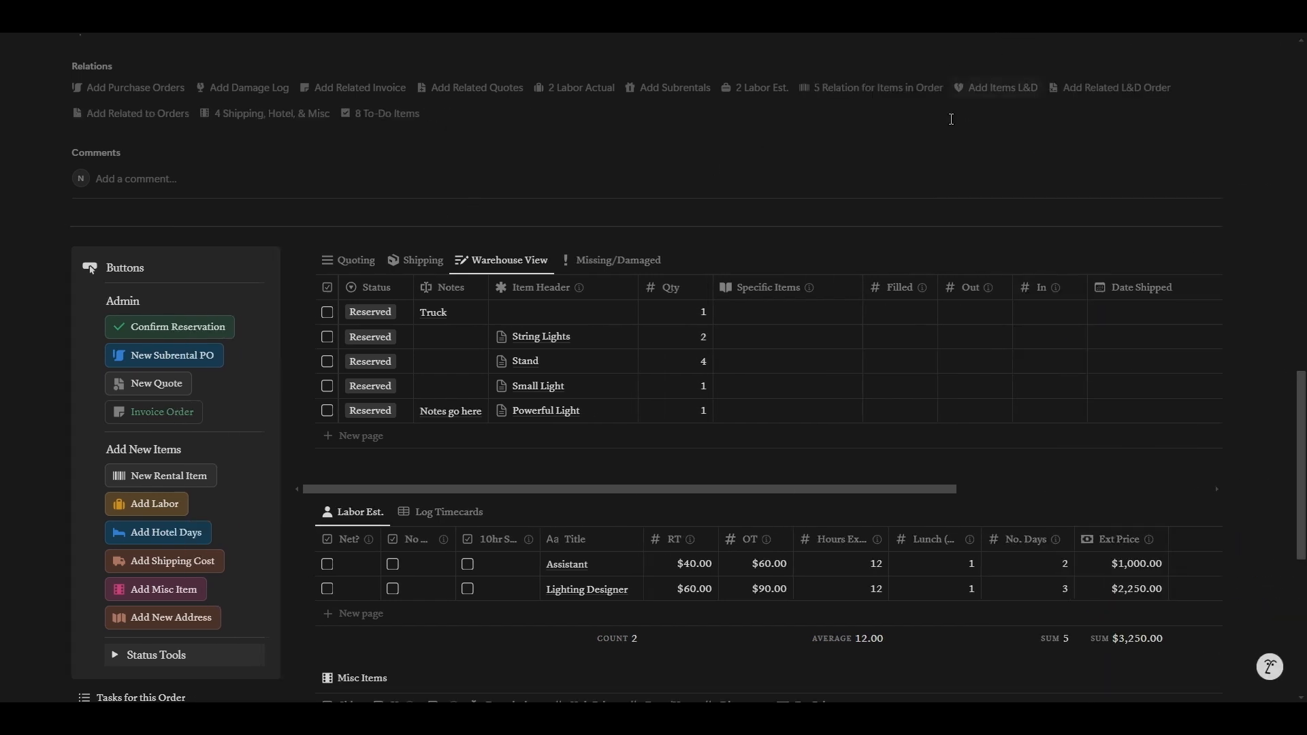
pyautogui.click(363, 259)
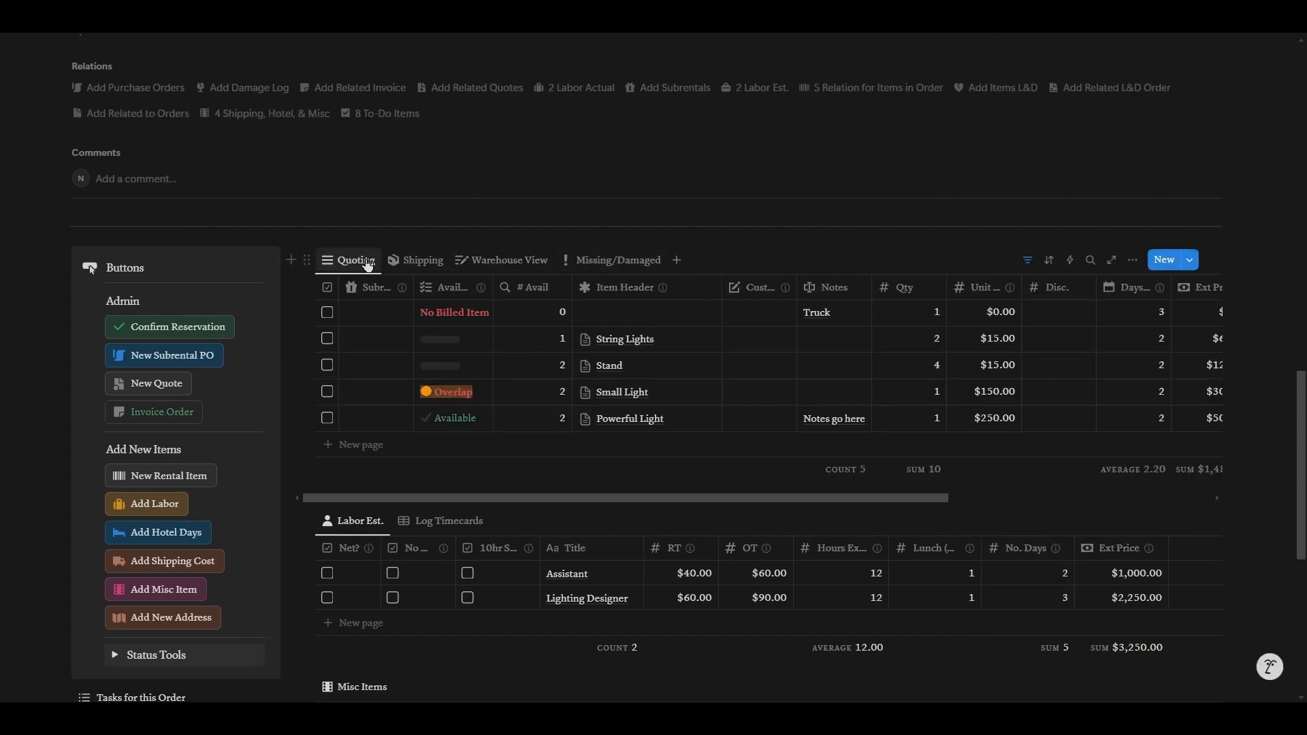